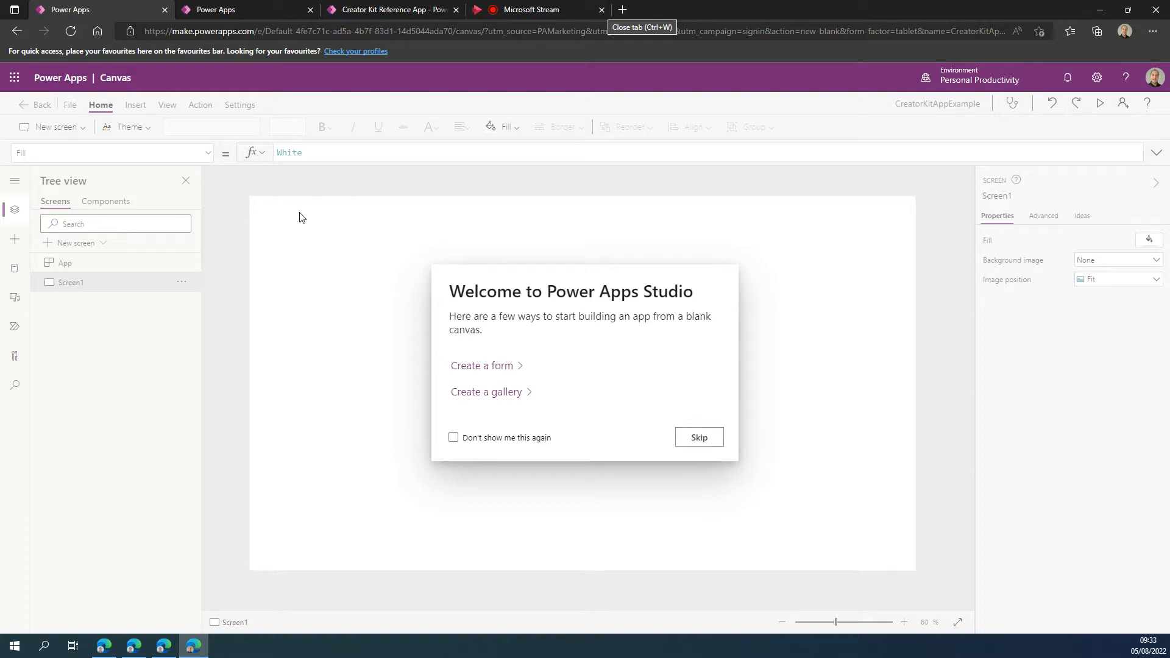
Step: Skip the welcome dialog, and inspect the Template Screen and Controls Screen of the Canvas Template app, selecting the details list control
left_click(707, 443)
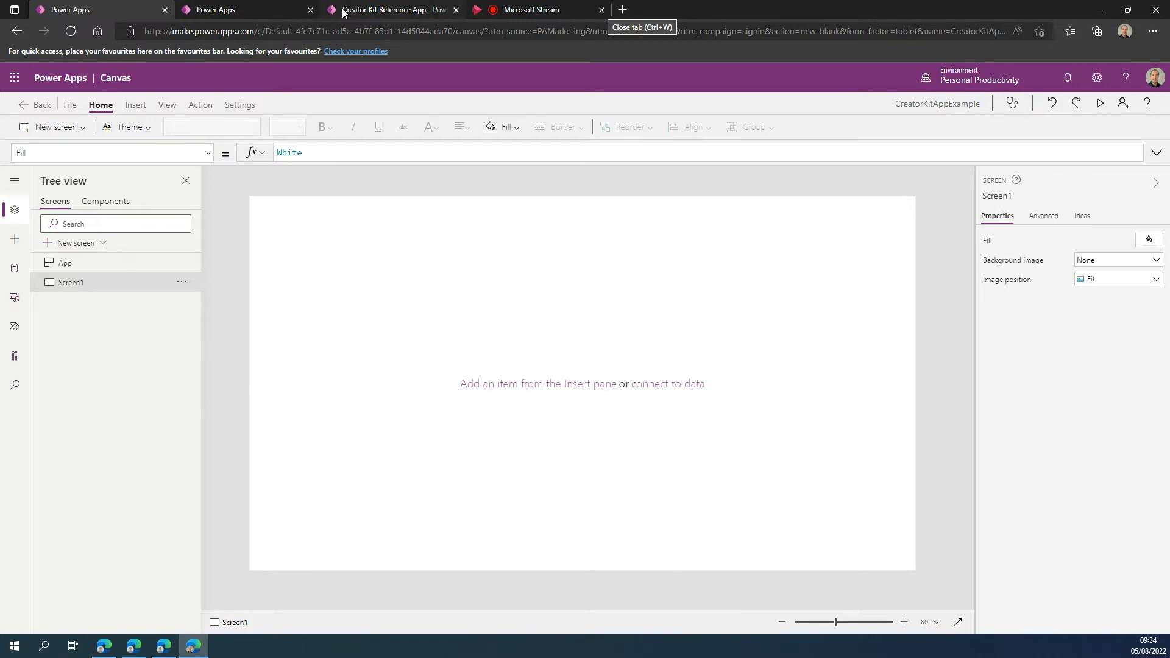
left_click(255, 10)
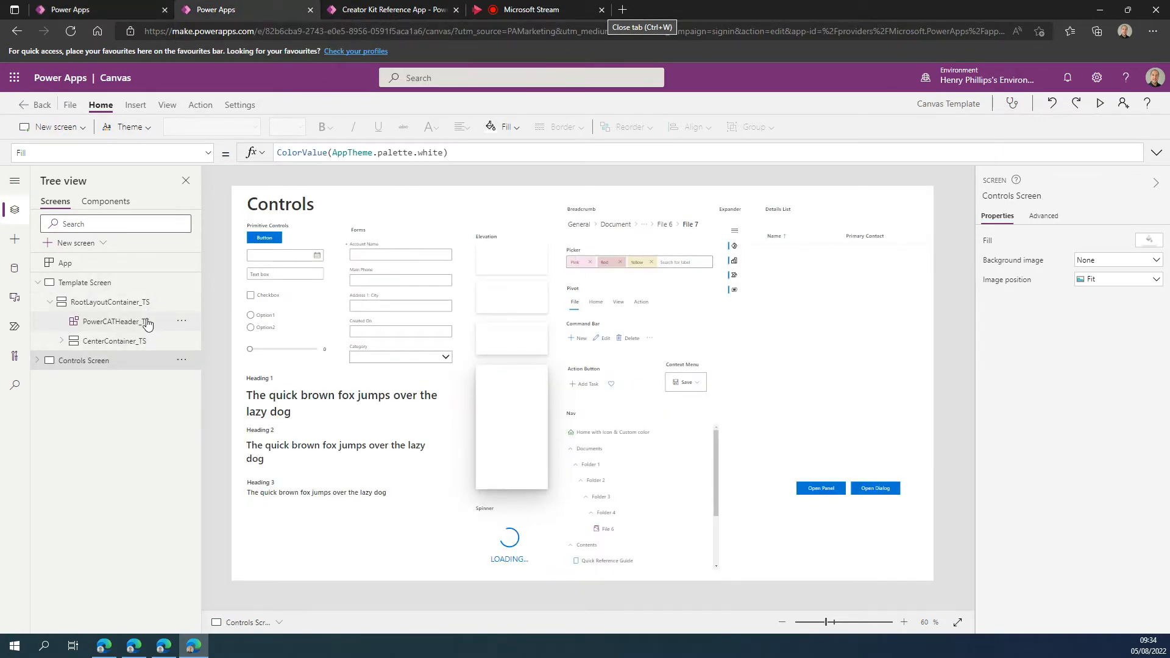
left_click(92, 283)
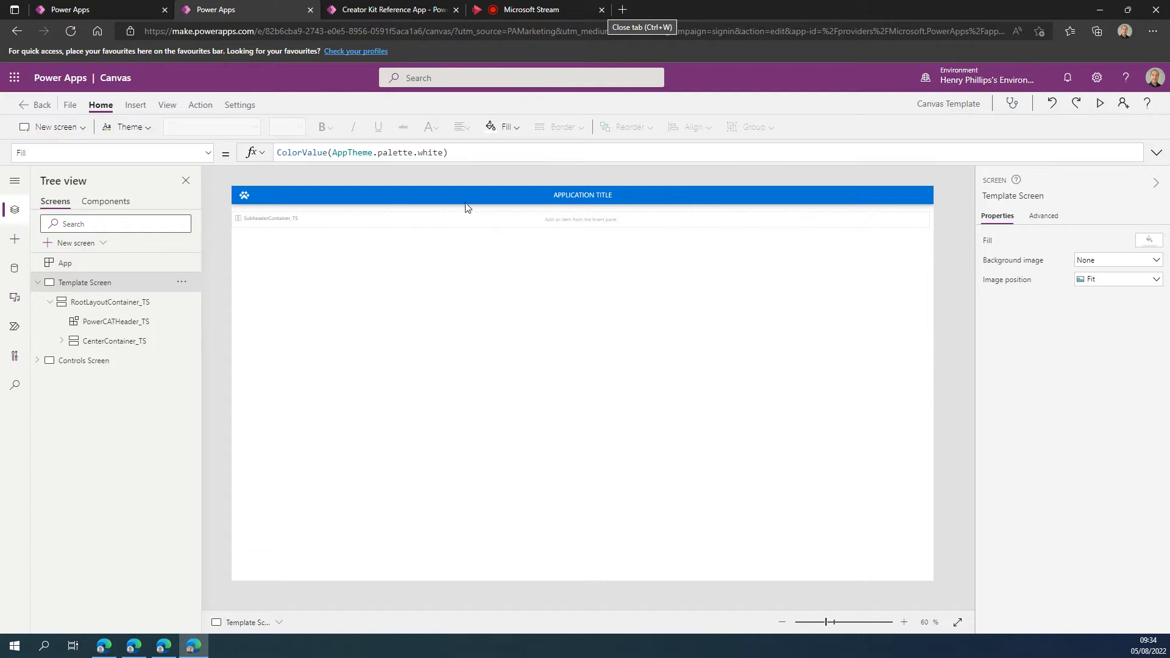
left_click(99, 365)
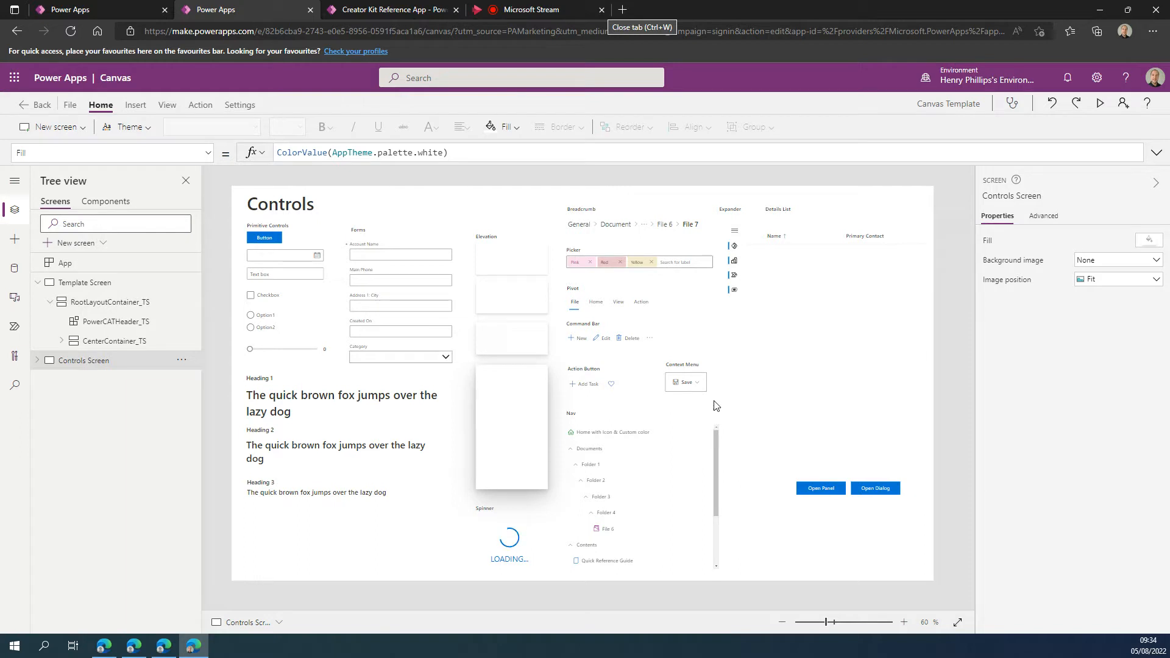
left_click(826, 265)
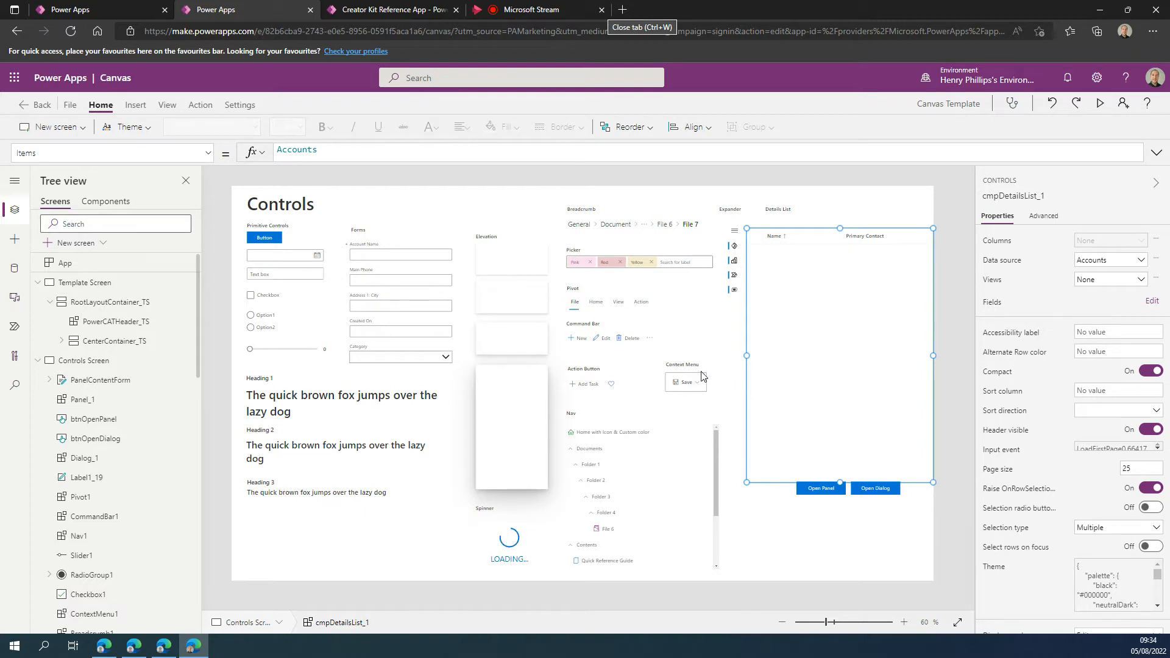
Step: Switch to the Creator Kit Reference App, search the Fluent Icon list for "money", and clear the search
left_click(370, 11)
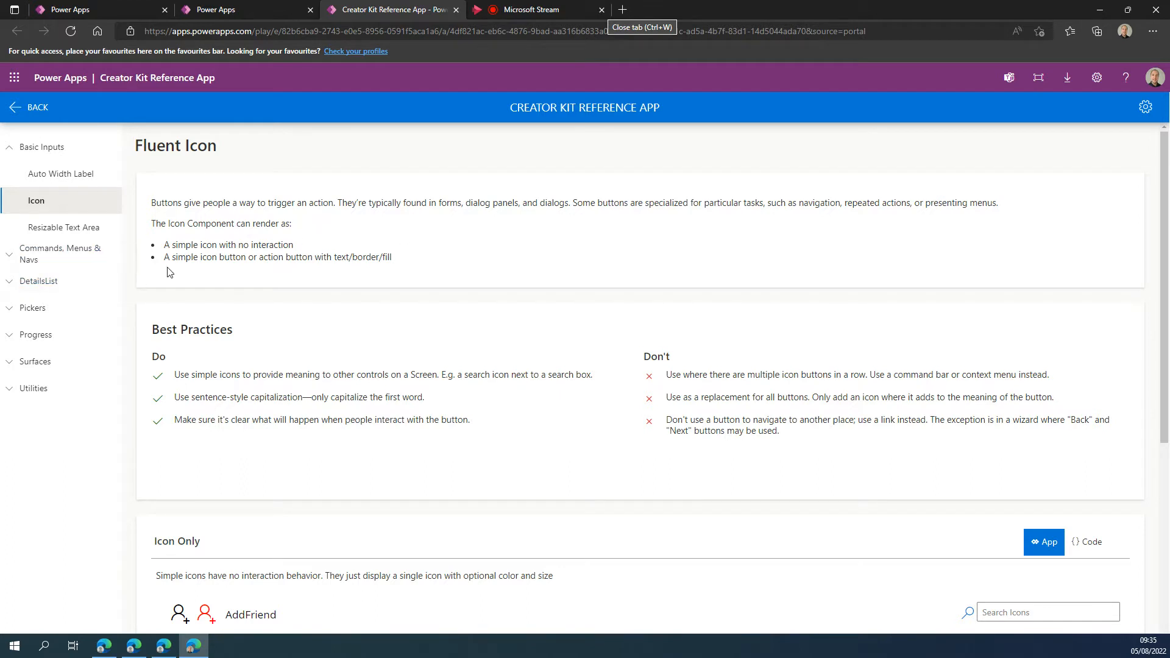
scroll(273, 355, "down", 2)
scroll(272, 355, "down", 1)
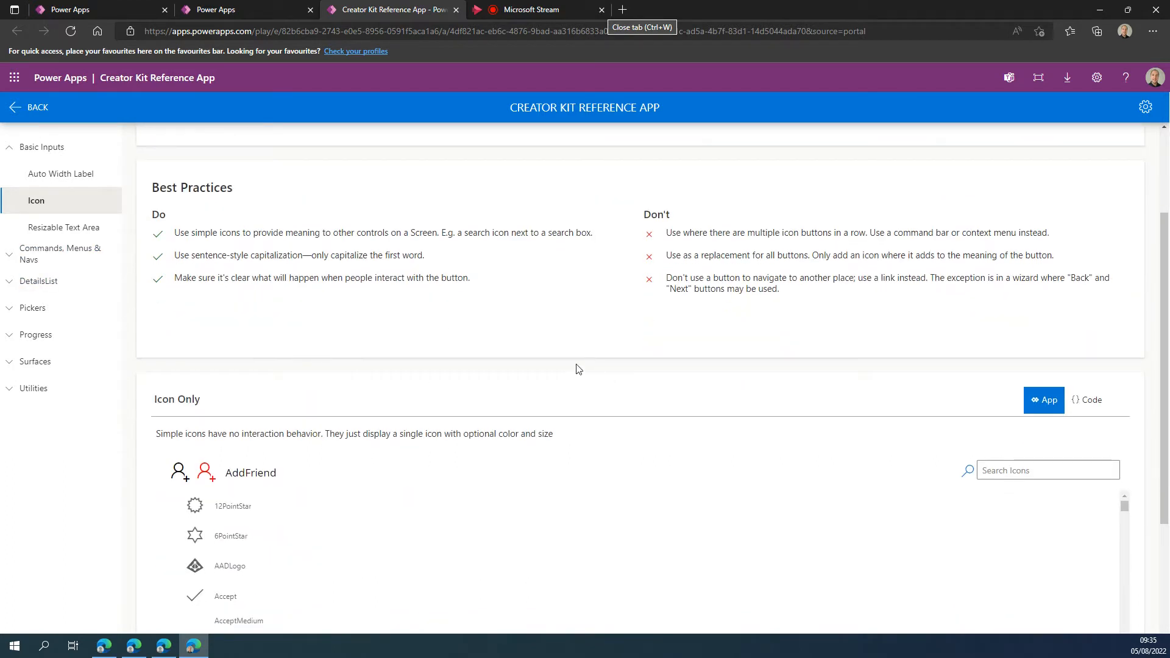
scroll(569, 366, "down", 2)
left_click(1043, 347)
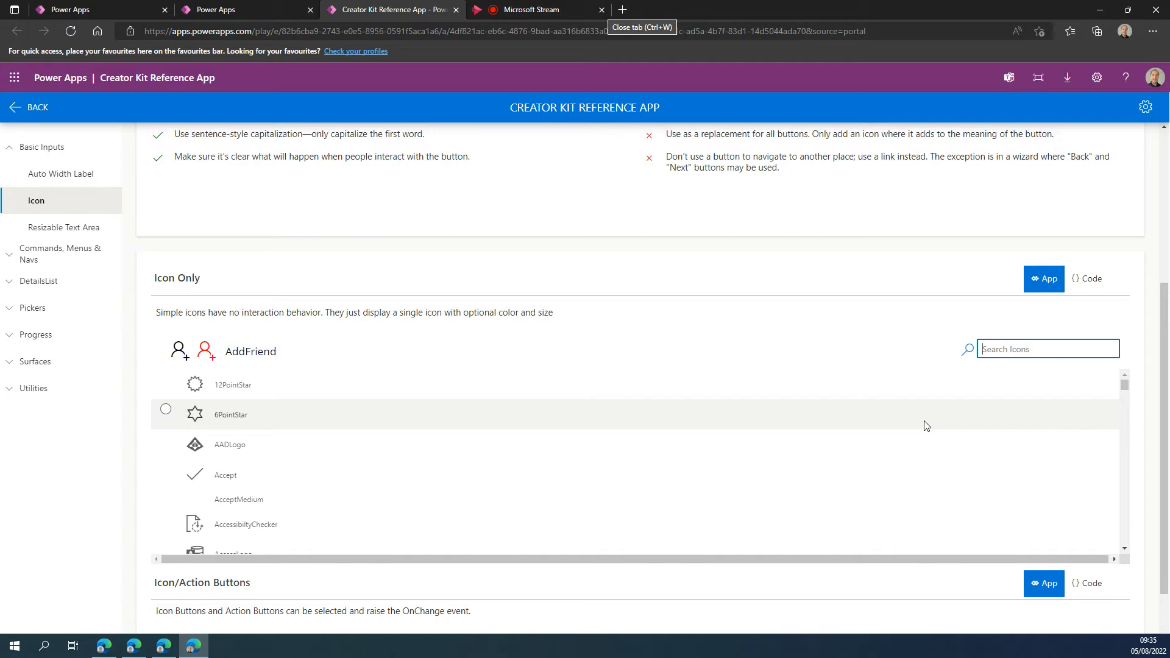
type("money")
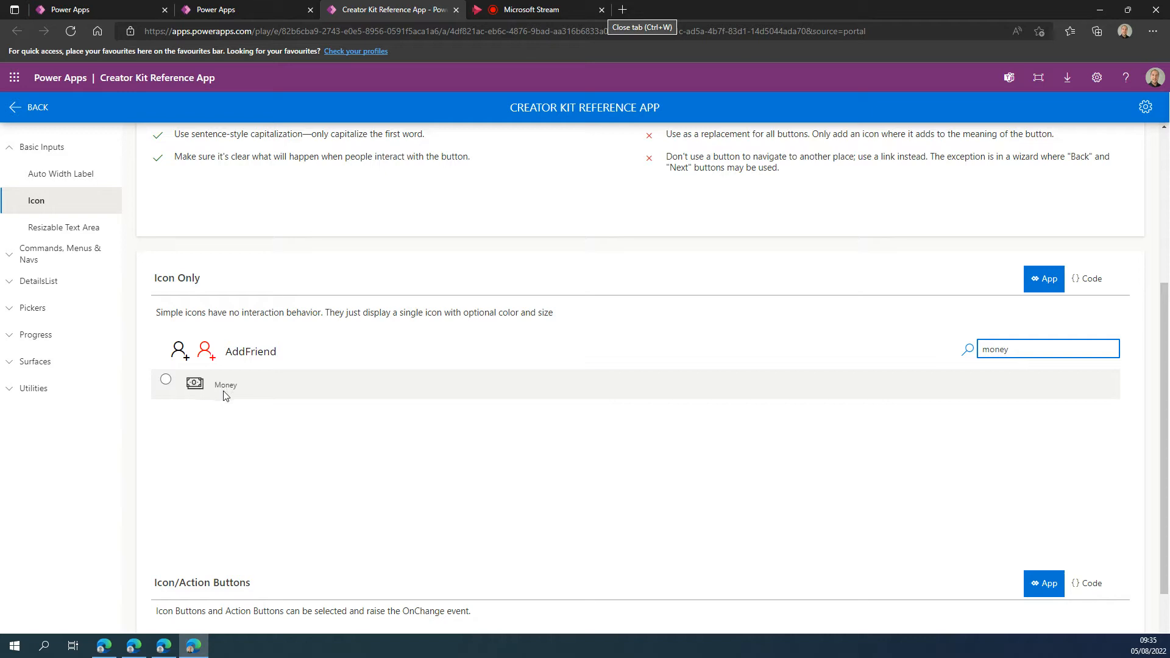
double_click(1039, 349)
key("BackSpace")
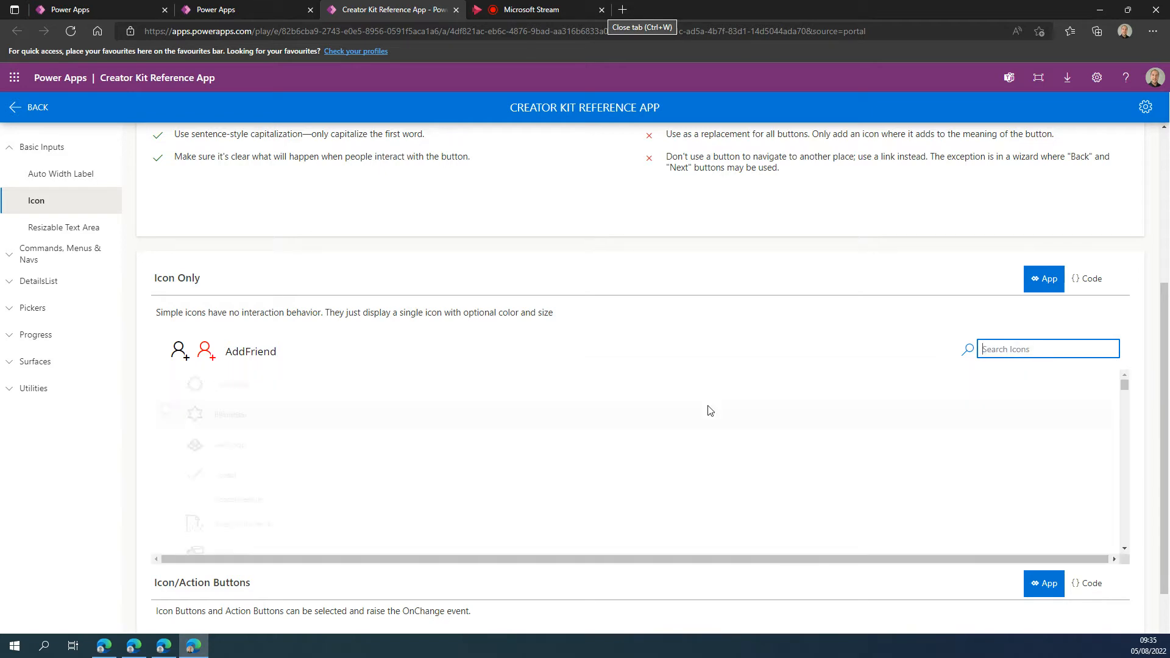
Step: Go to the Basic page under DetailsList and examine its best practices and usage example
left_click(39, 281)
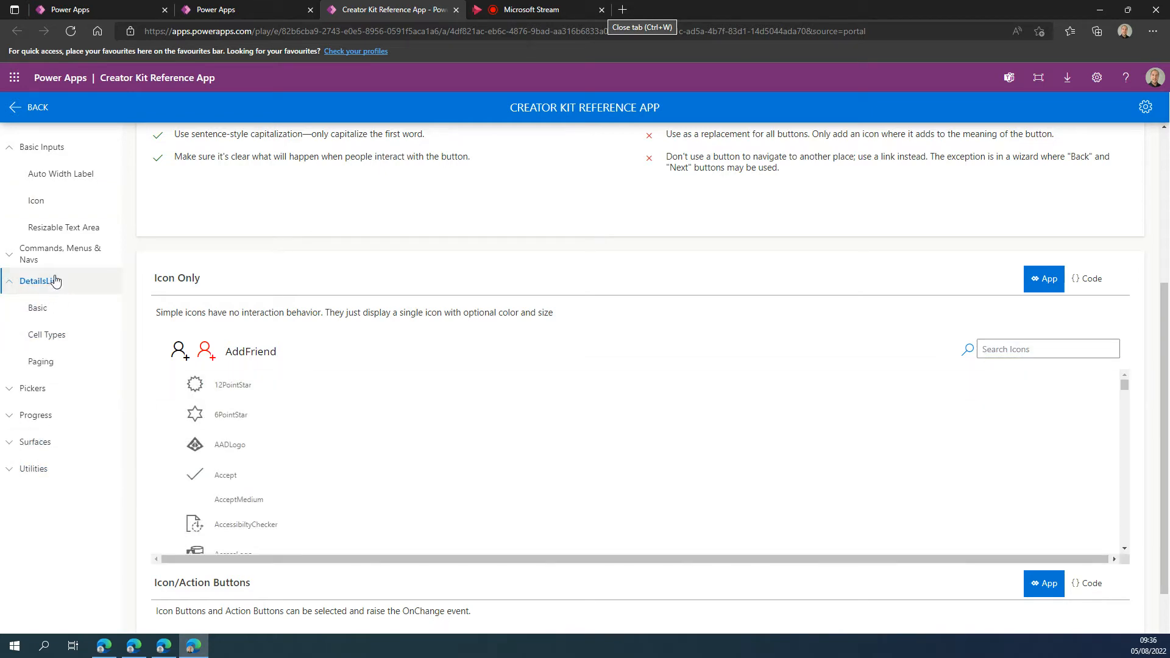
left_click(38, 308)
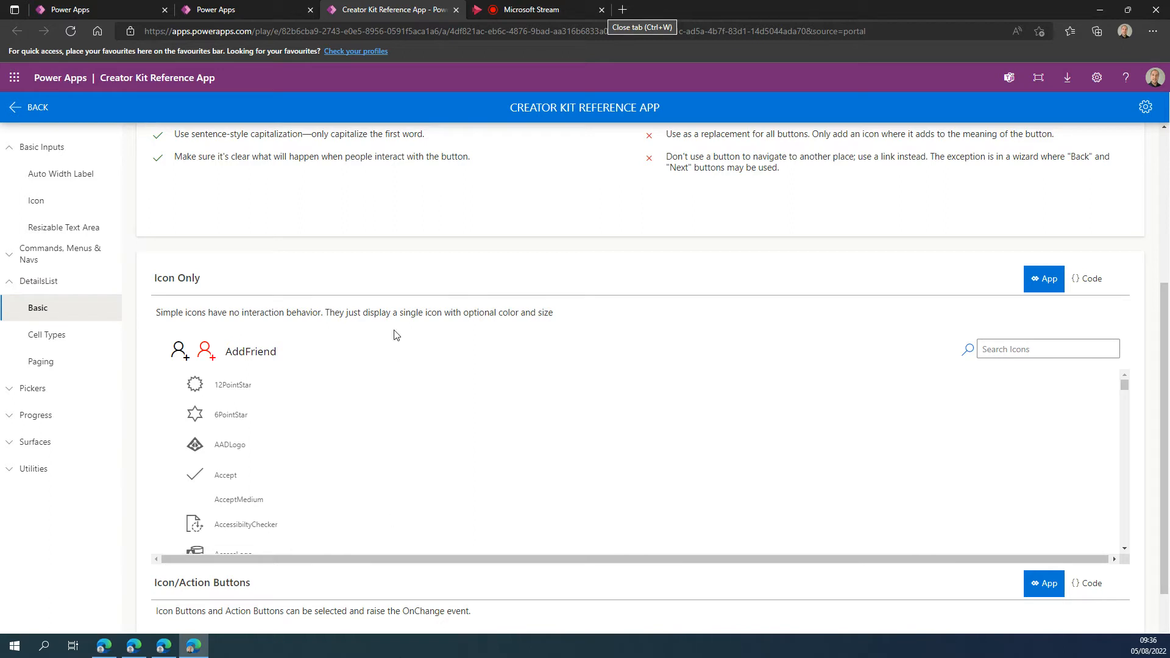
left_click(67, 309)
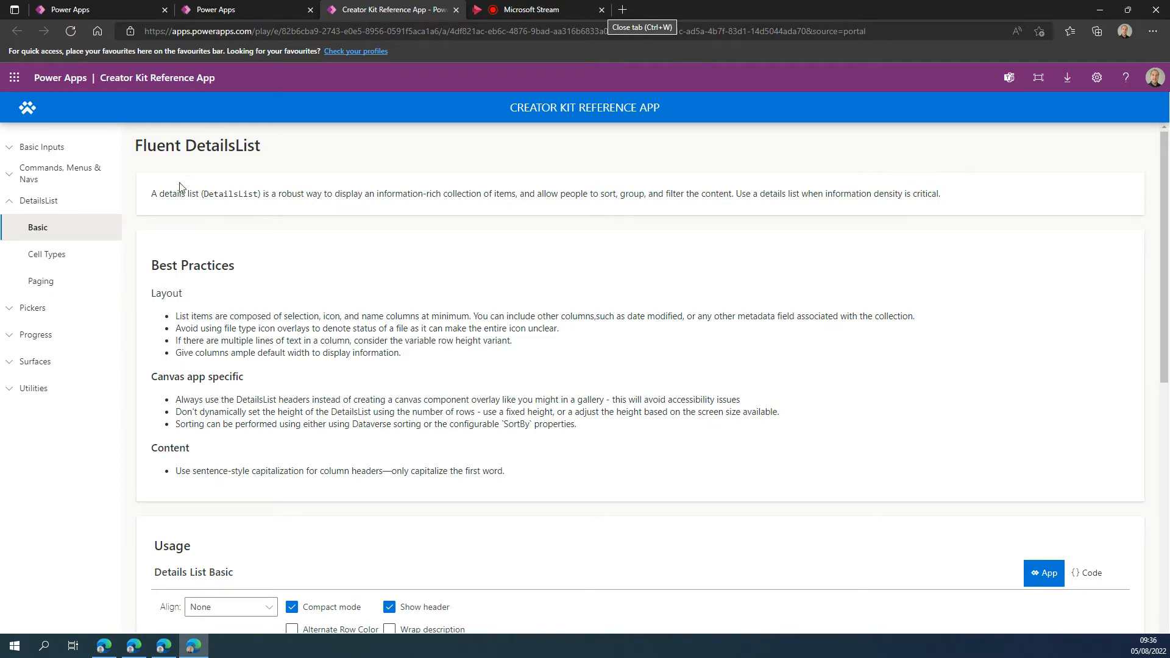
scroll(292, 299, "down", 7)
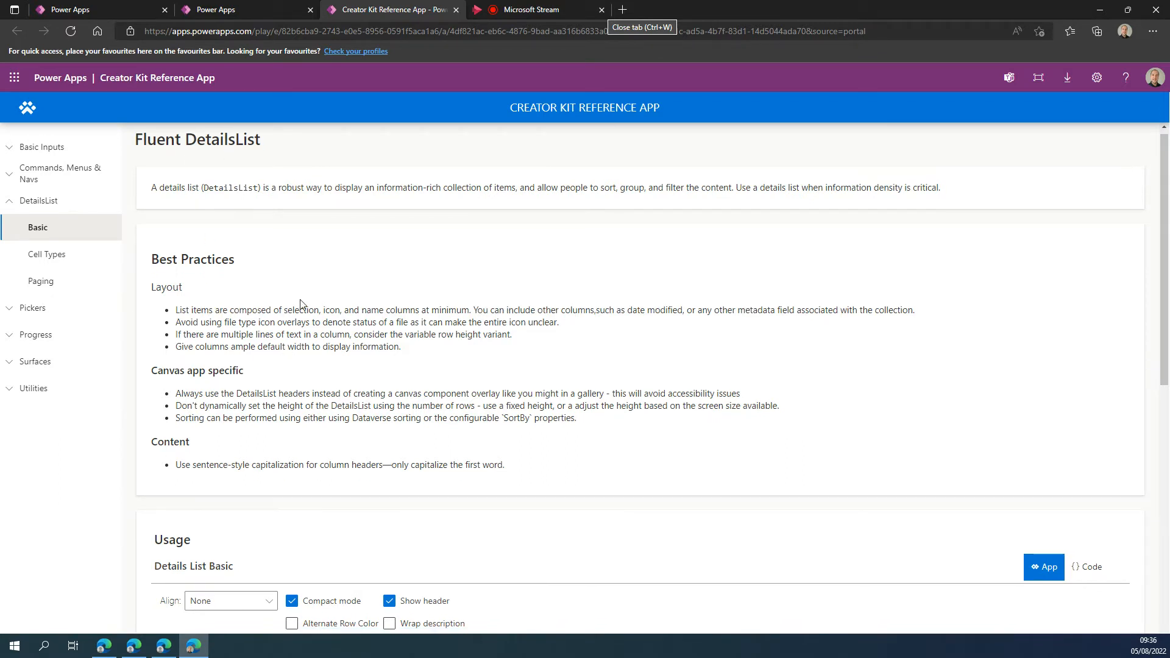
scroll(341, 445, "down", 1)
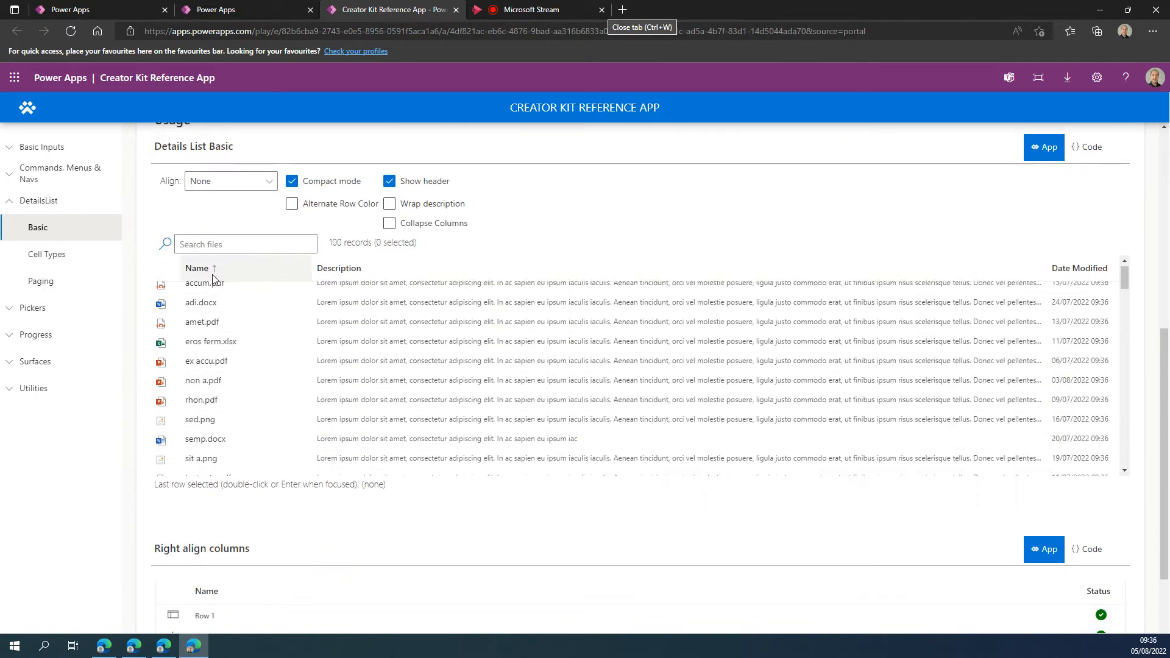
Step: Show the code of the Details List Basic example and examine the Table formula that defines its columns
scroll(1095, 209, "up", 3)
left_click(1087, 350)
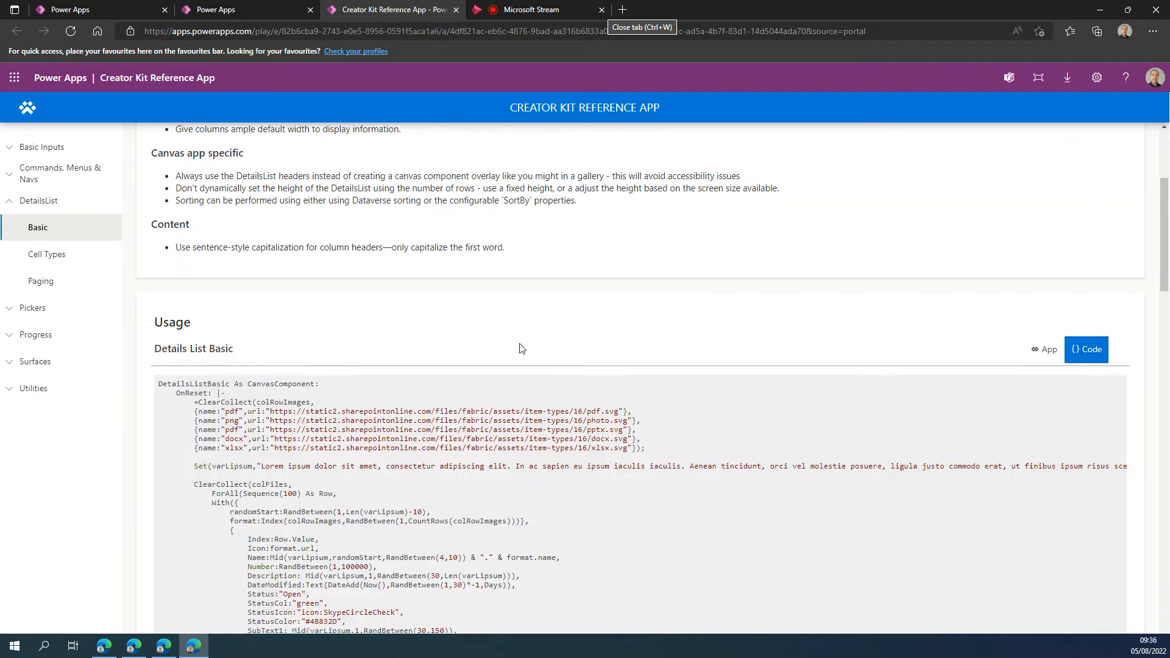
scroll(518, 348, "down", 4)
scroll(714, 337, "up", 2)
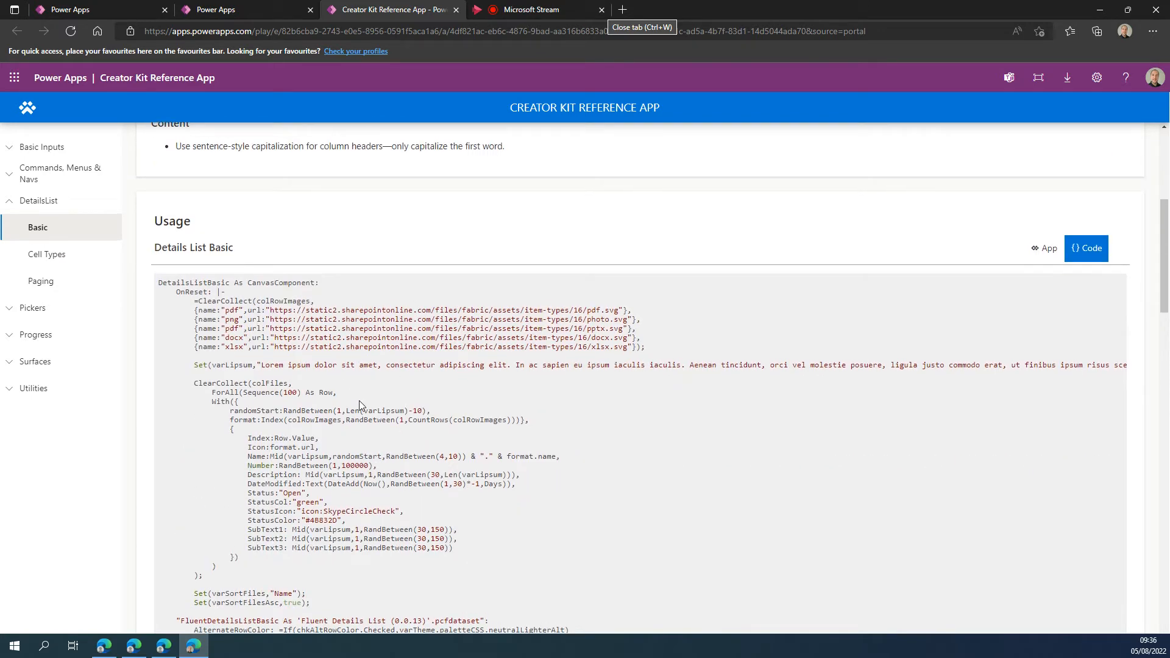
scroll(360, 401, "down", 1)
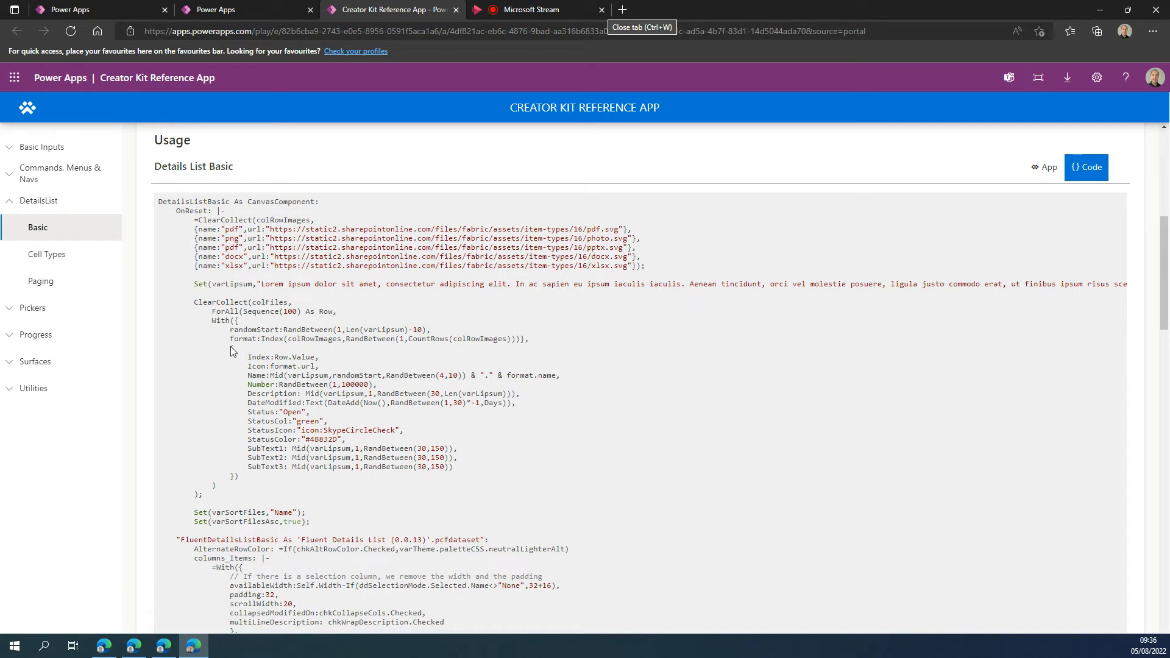
scroll(230, 351, "down", 2)
scroll(230, 353, "down", 3)
left_click_drag(213, 296, 275, 465)
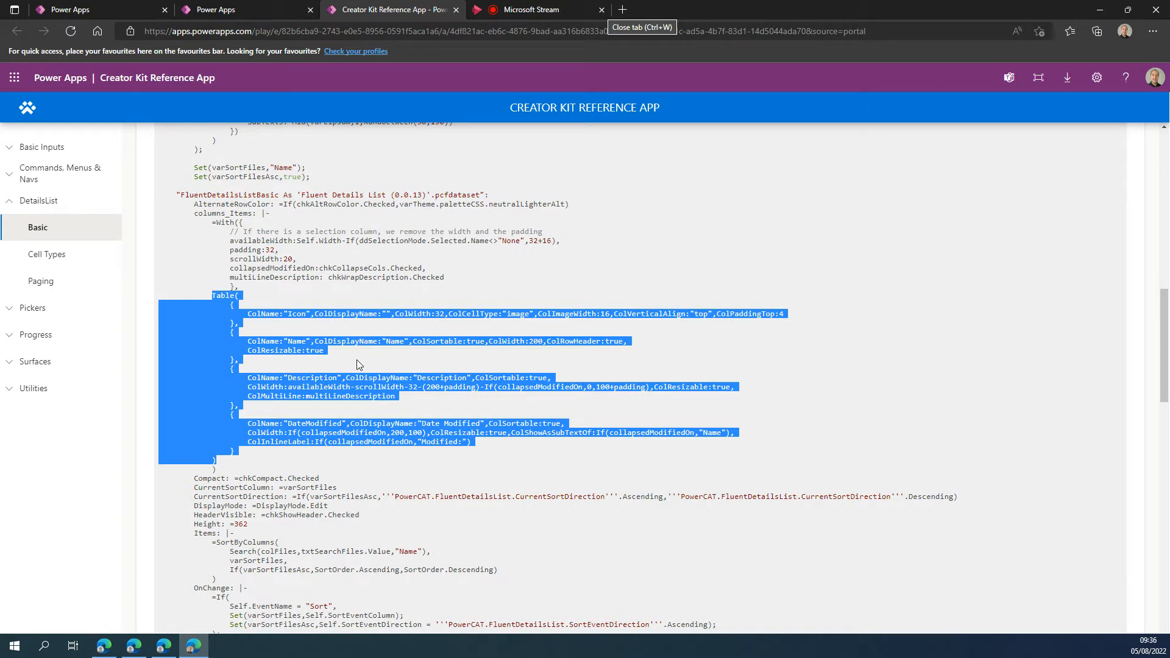
left_click(352, 407)
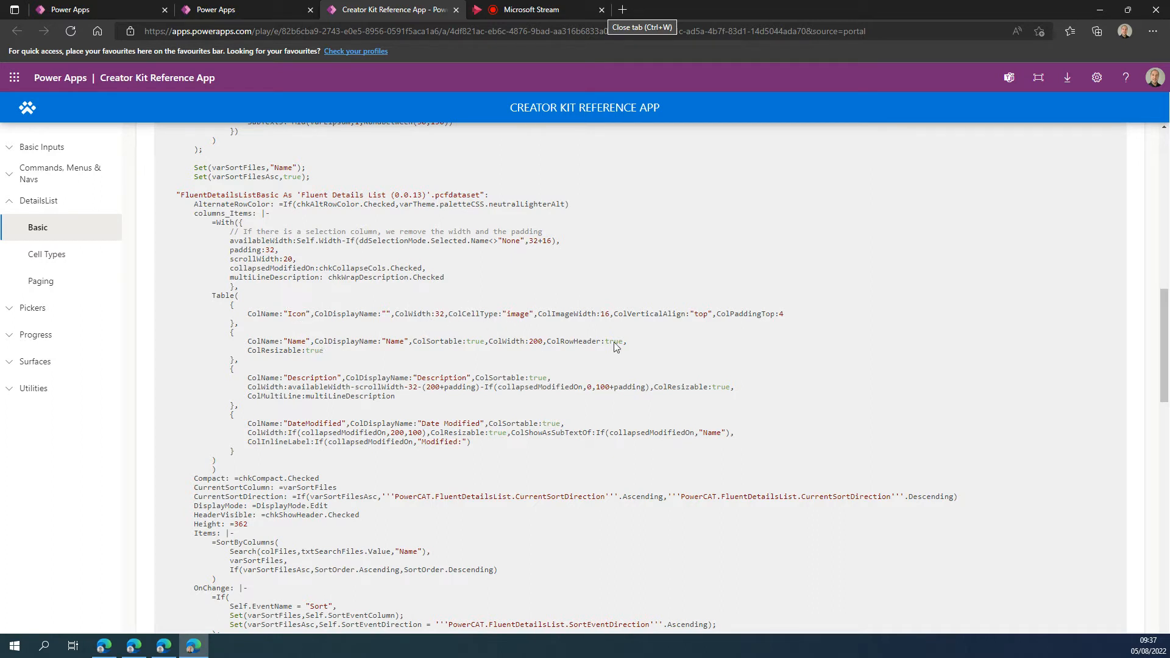
Step: Examine the rest of the Details List Basic code, from the OnReset collections to the sorting, field and selection mode definitions
scroll(311, 390, "down", 2)
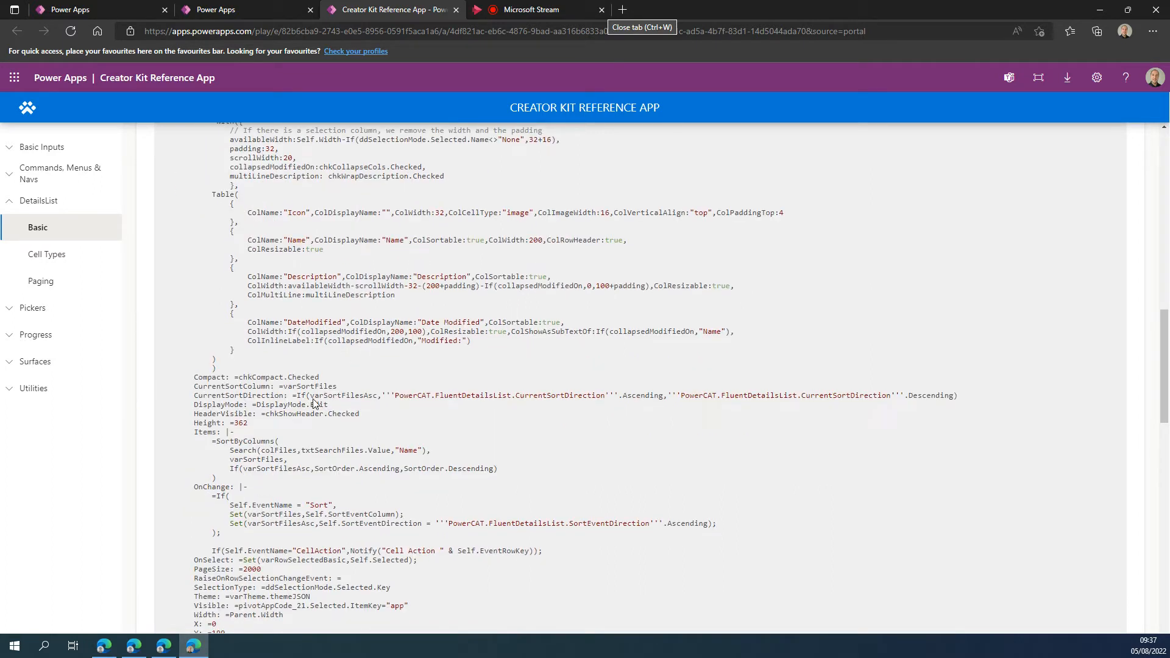
scroll(395, 308, "up", 5)
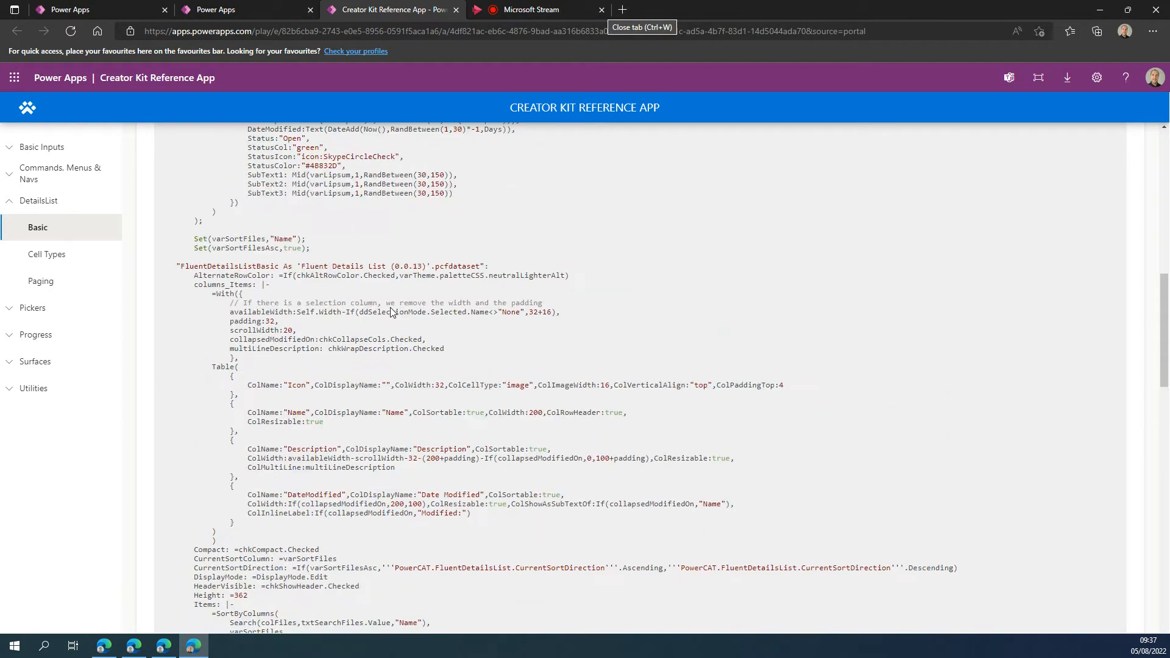
scroll(391, 316, "up", 4)
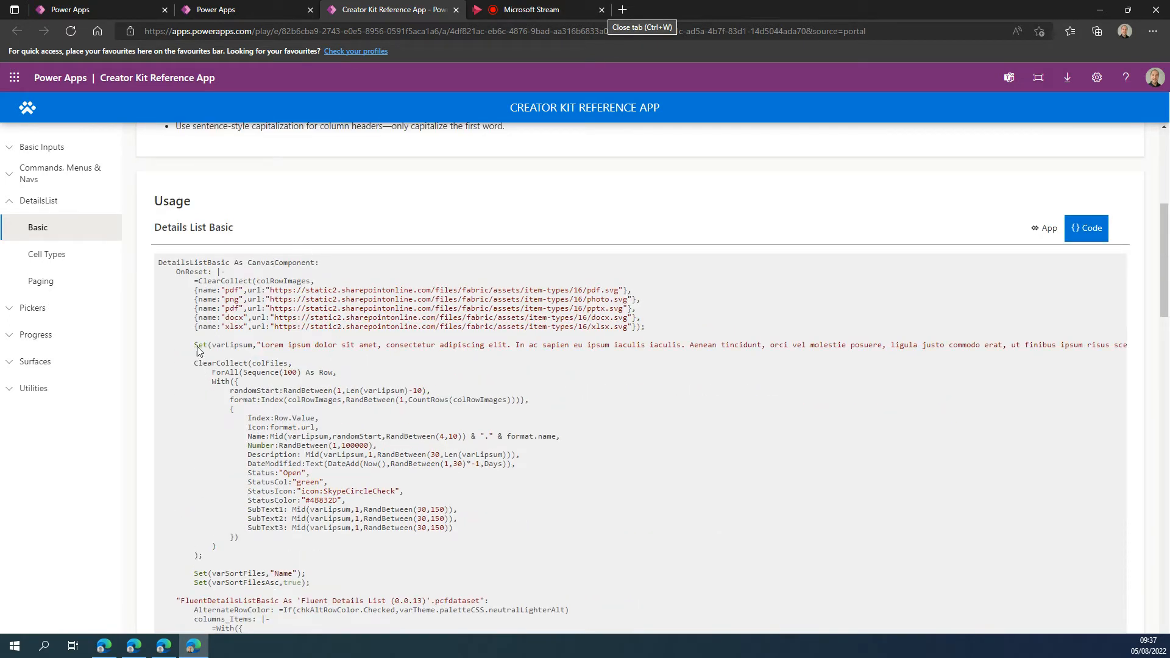
left_click_drag(158, 263, 312, 268)
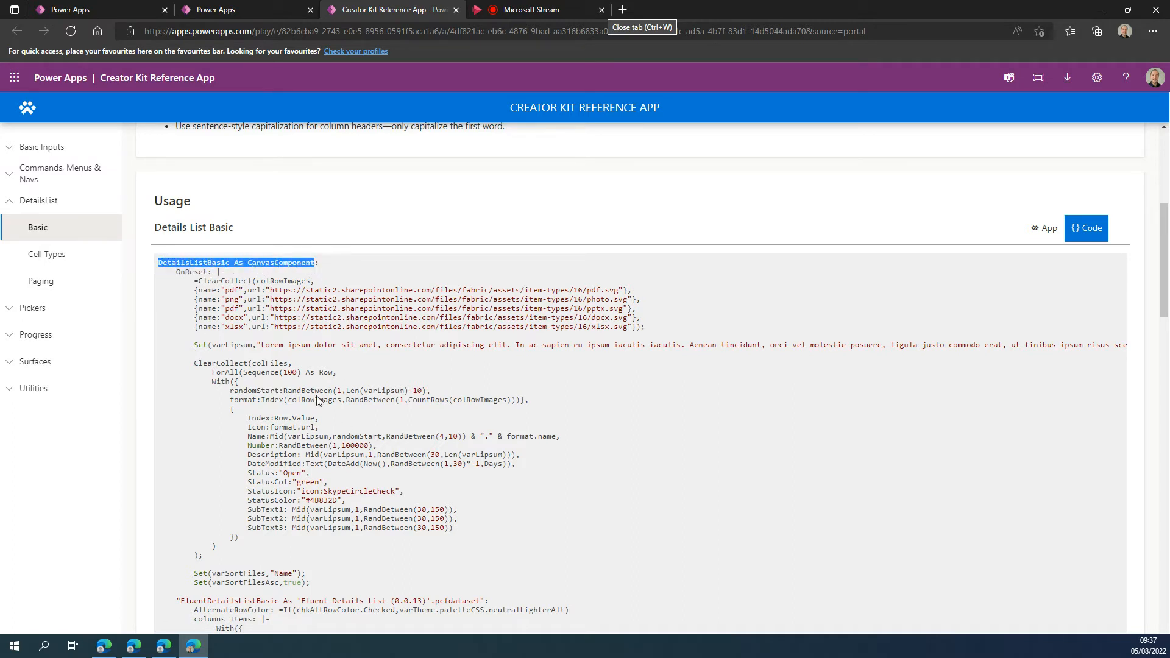
left_click_drag(160, 263, 328, 550)
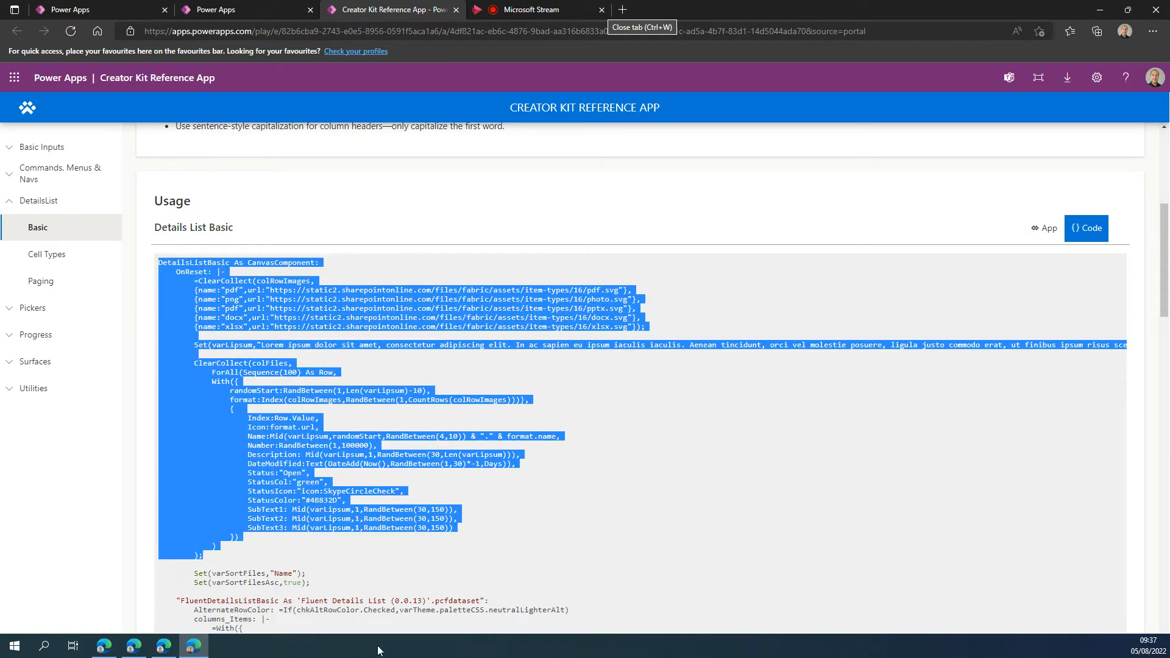
scroll(313, 485, "down", 1)
scroll(313, 485, "down", 1)
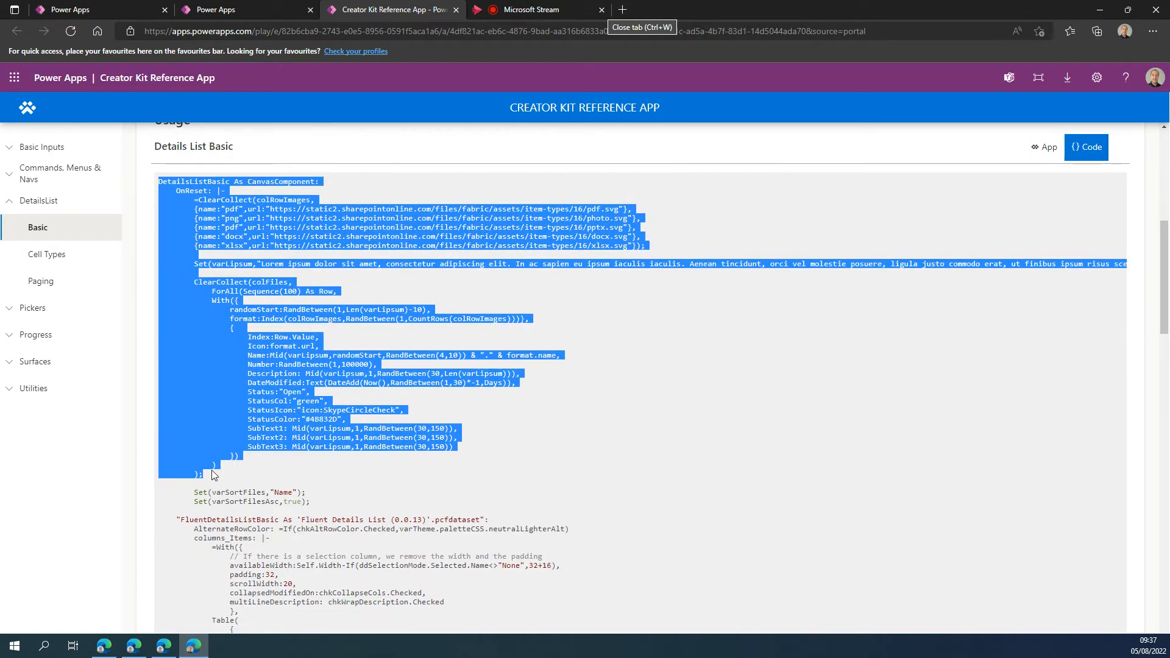
left_click(207, 474)
scroll(298, 466, "down", 4)
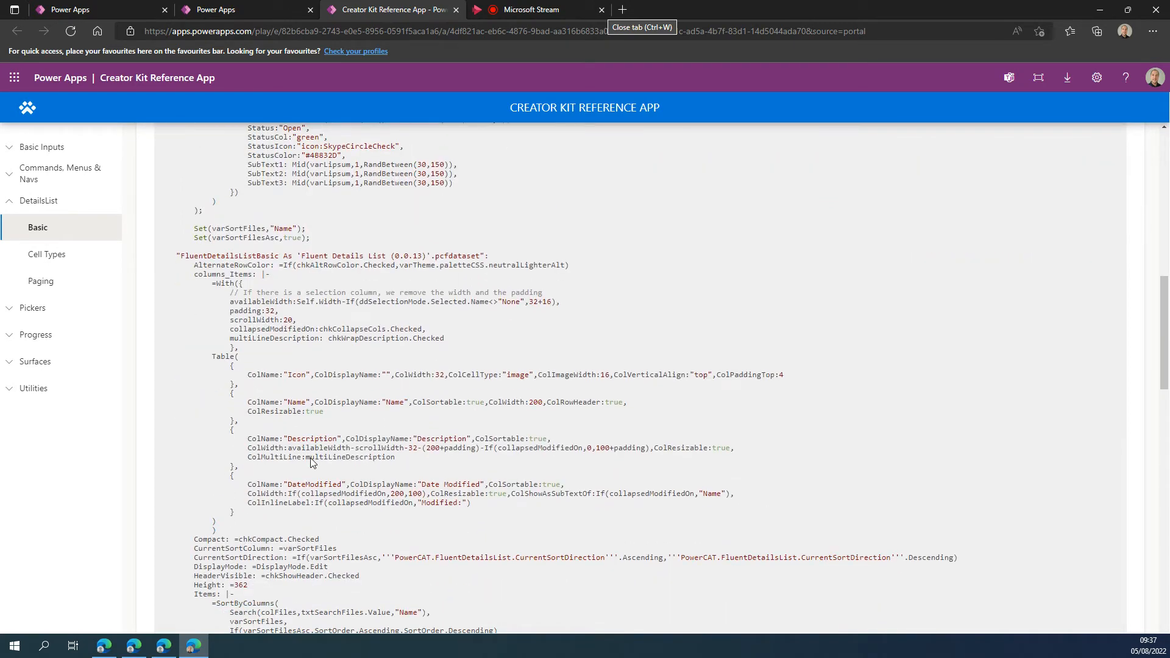
scroll(314, 460, "down", 4)
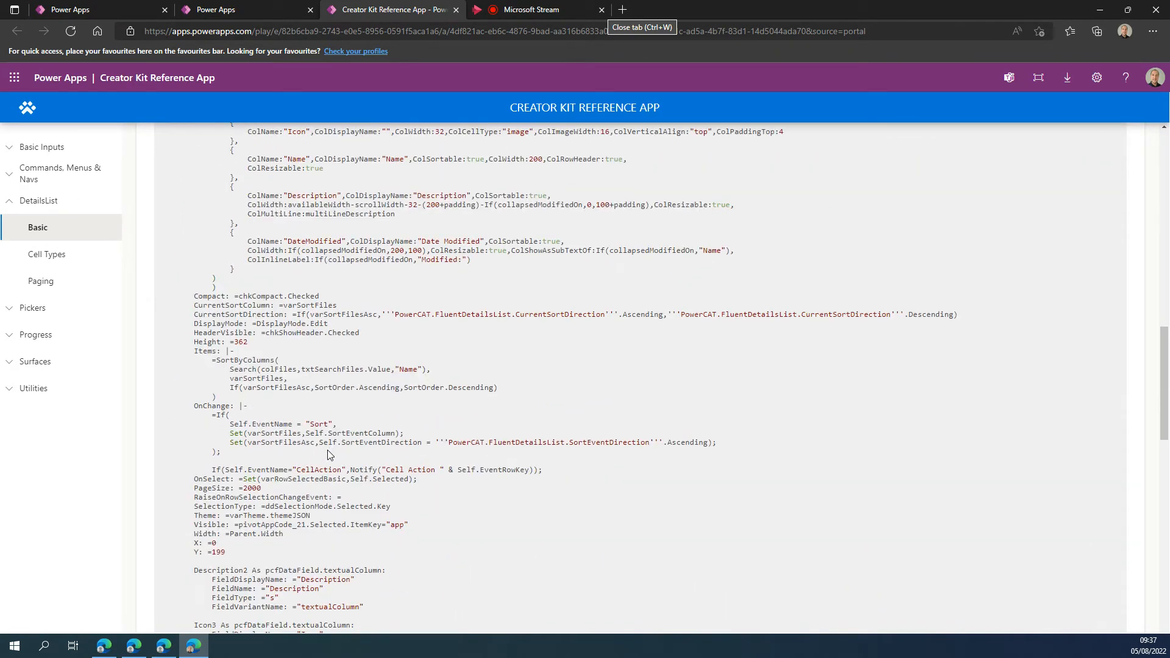
scroll(255, 465, "down", 9)
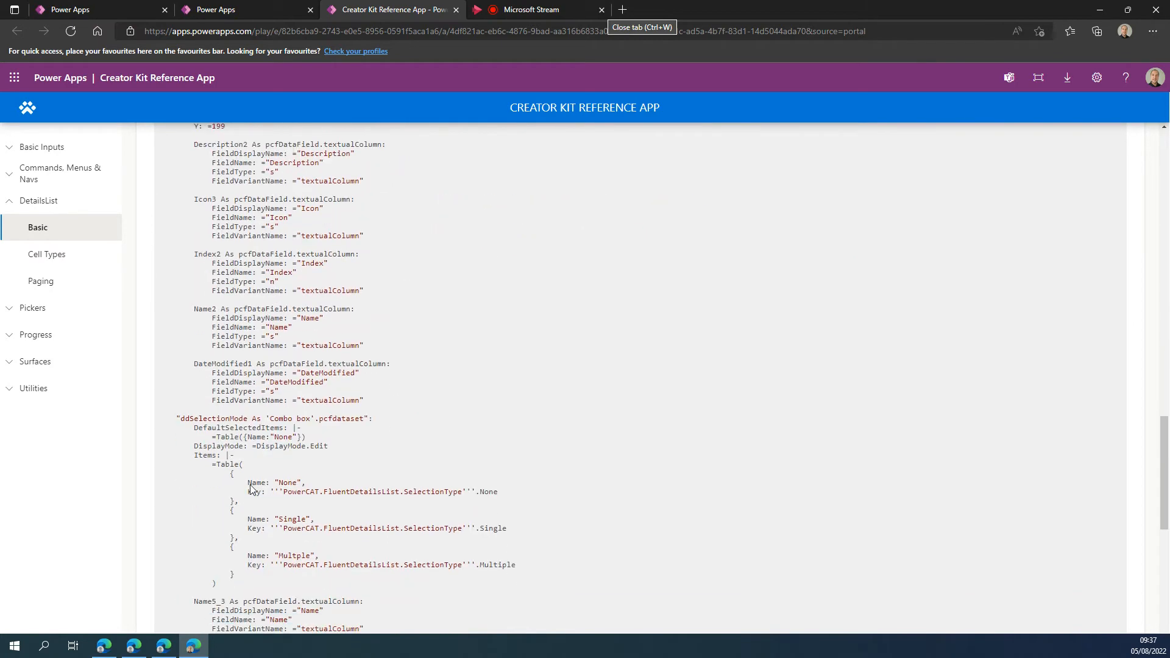
scroll(250, 488, "down", 3)
Step: Return the Details List Basic example to its app view and examine the rendered file list
scroll(1075, 243, "up", 15)
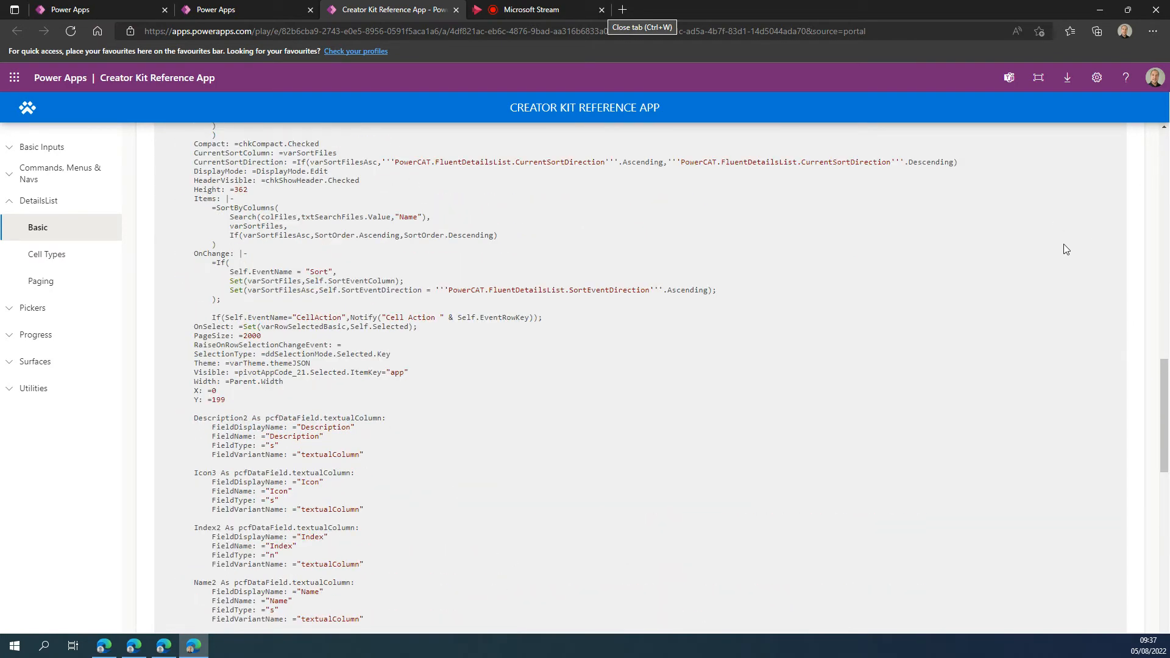
scroll(1056, 250, "up", 8)
left_click(1043, 573)
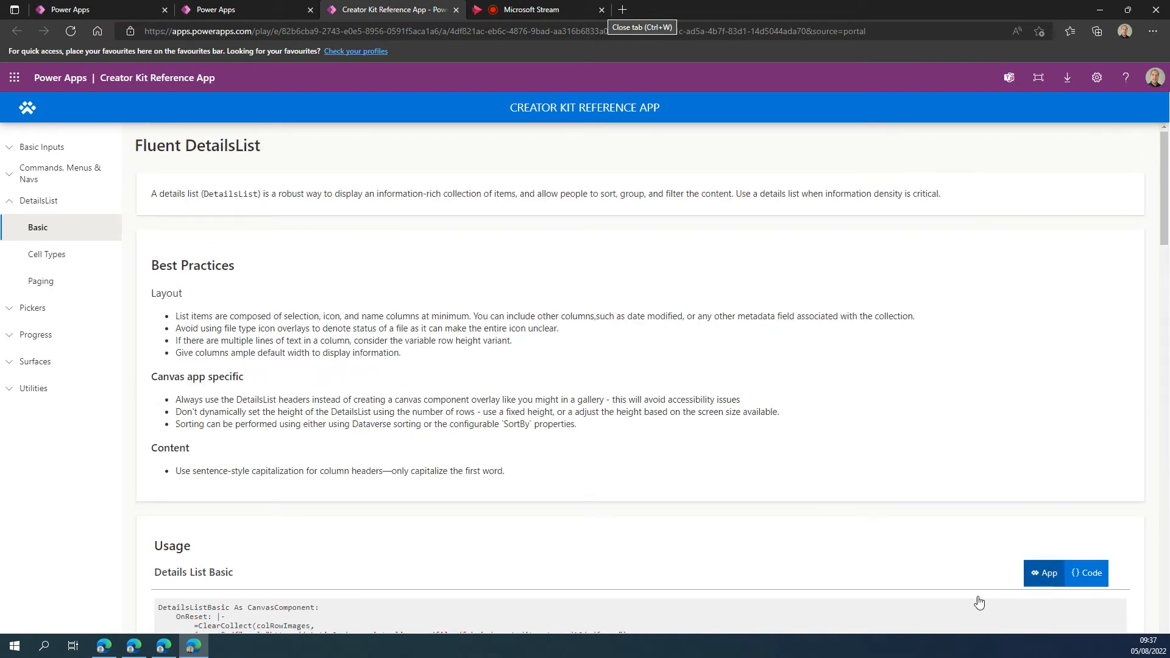
scroll(521, 475, "down", 4)
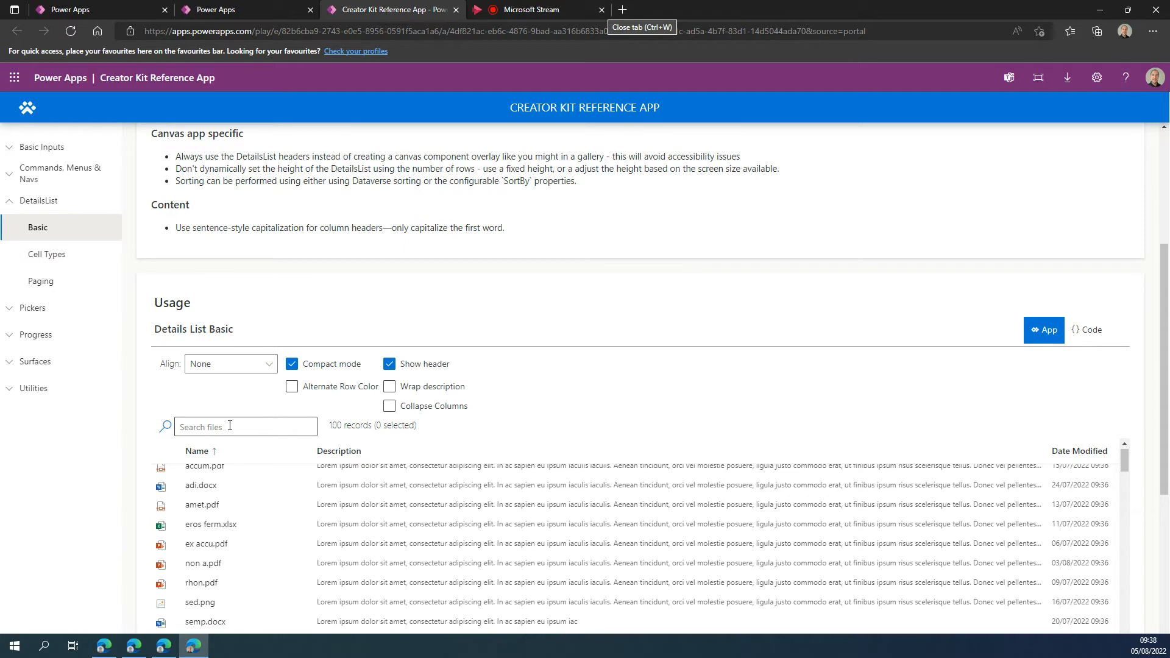
scroll(234, 475, "down", 2)
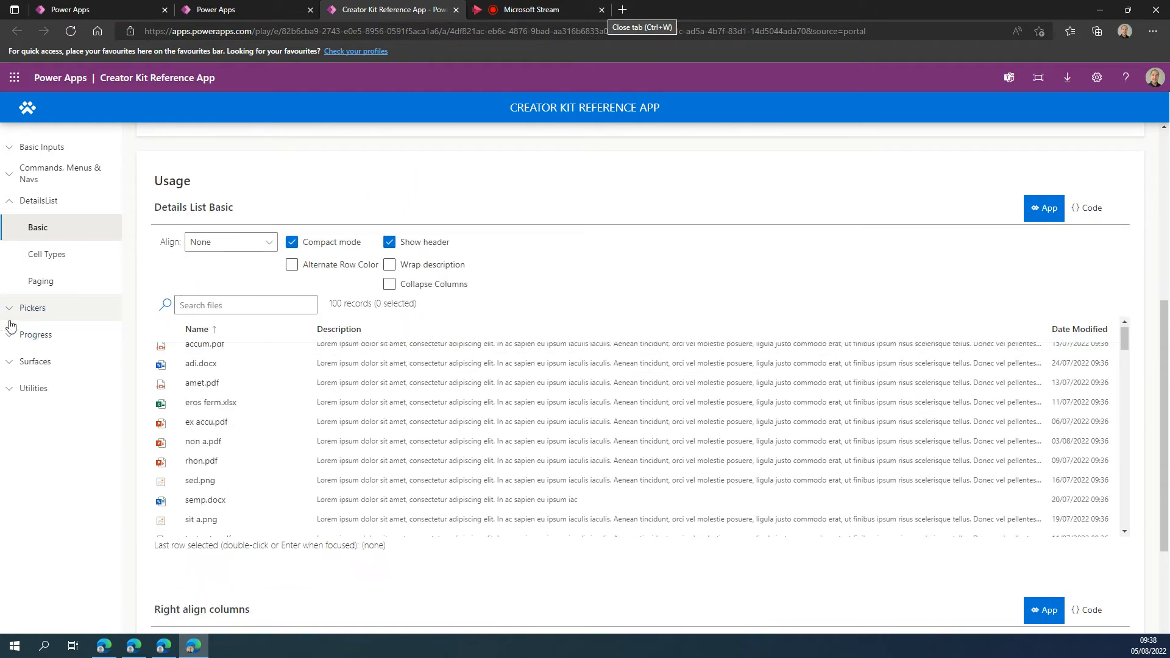
Step: Expand the Pickers category and open the Tags Picker reference page
left_click(12, 308)
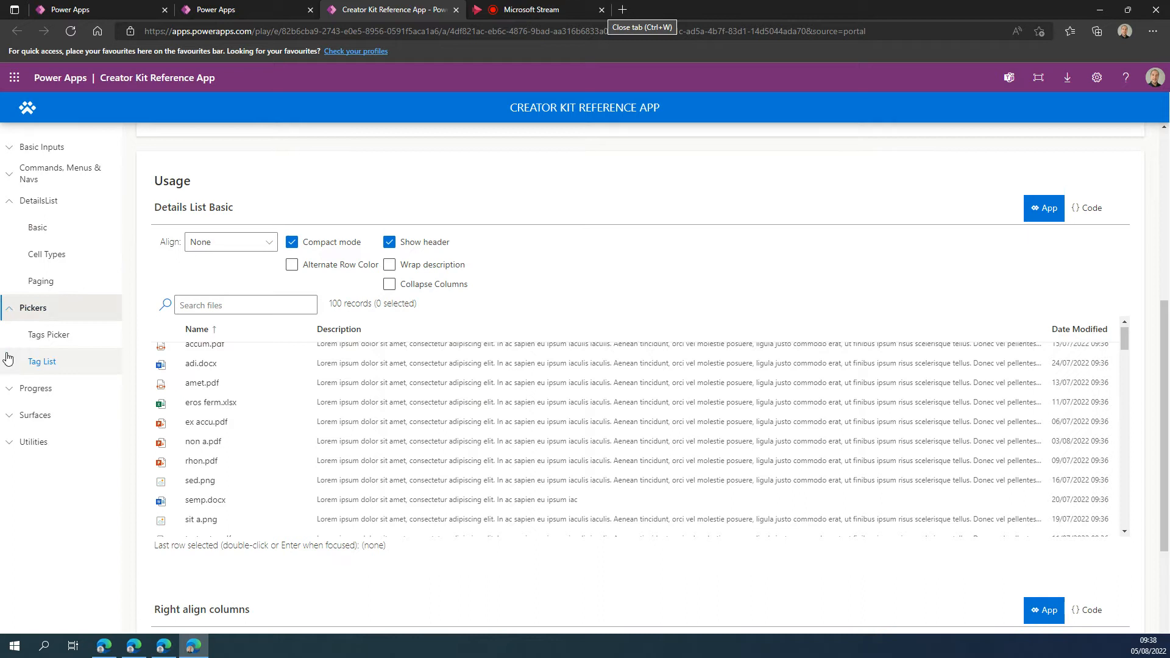
left_click(63, 335)
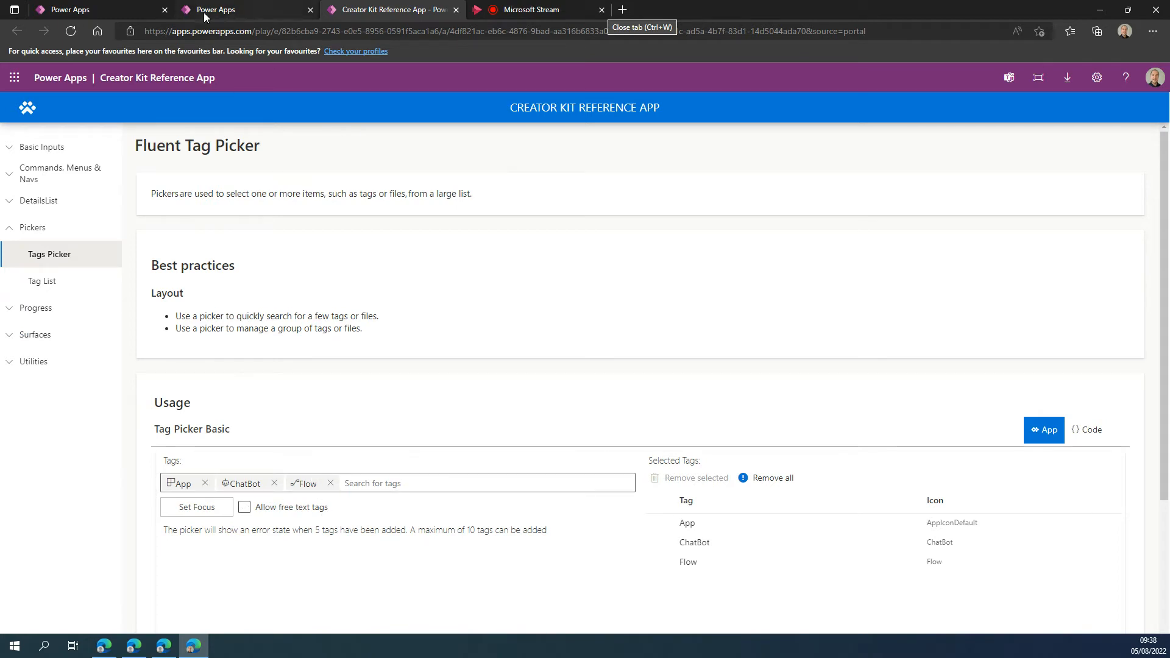
Step: Switch to the CreatorKitAppExample app and check which components can be imported into it, refreshing the list
left_click(102, 10)
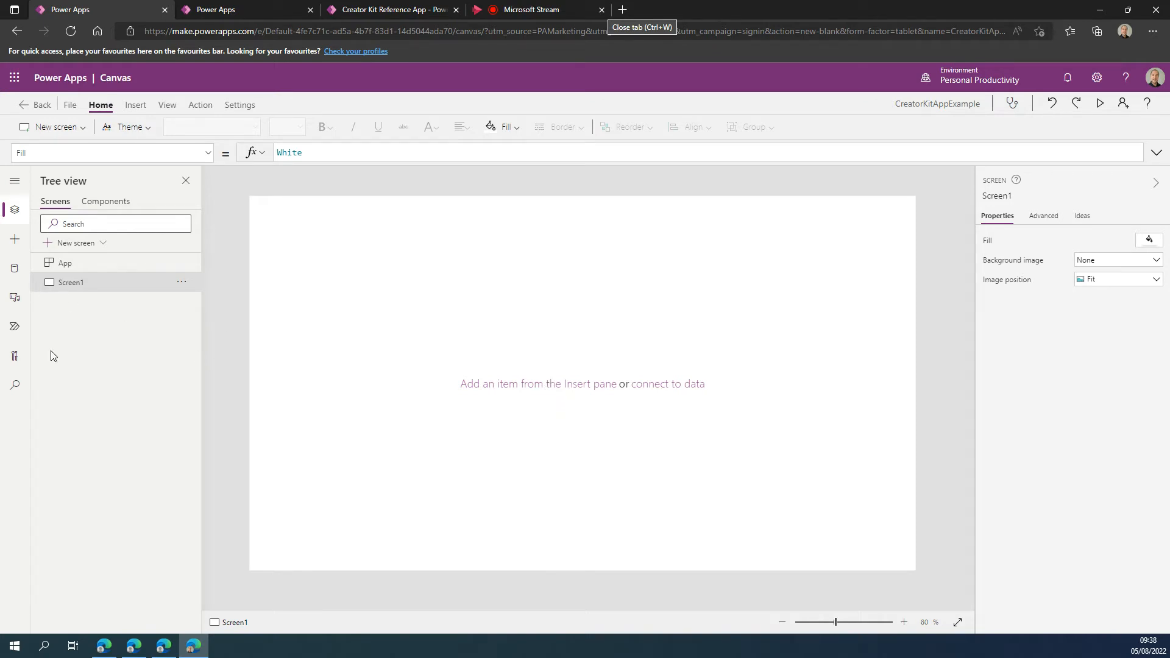
left_click(13, 240)
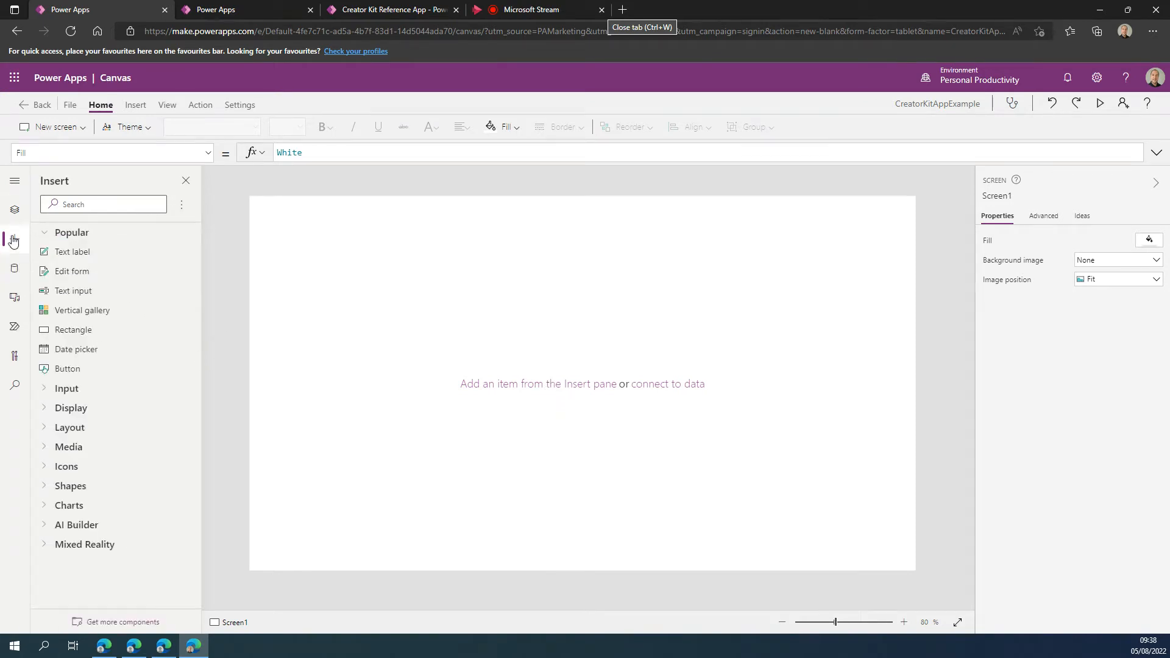
left_click(124, 622)
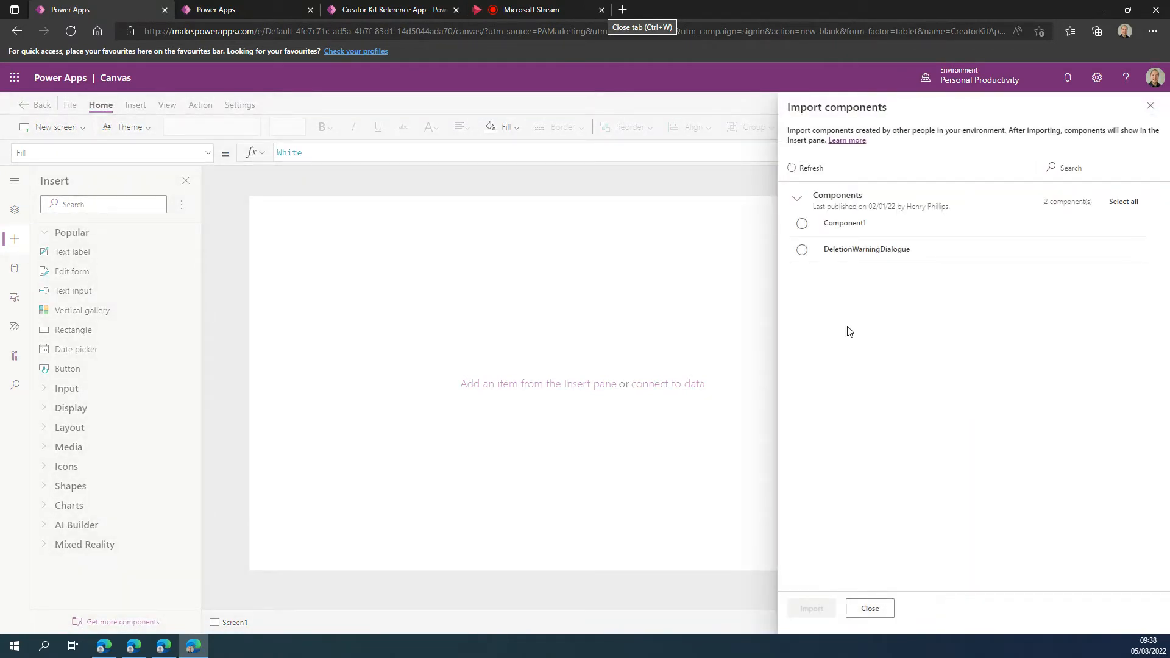
left_click(795, 171)
left_click(1149, 106)
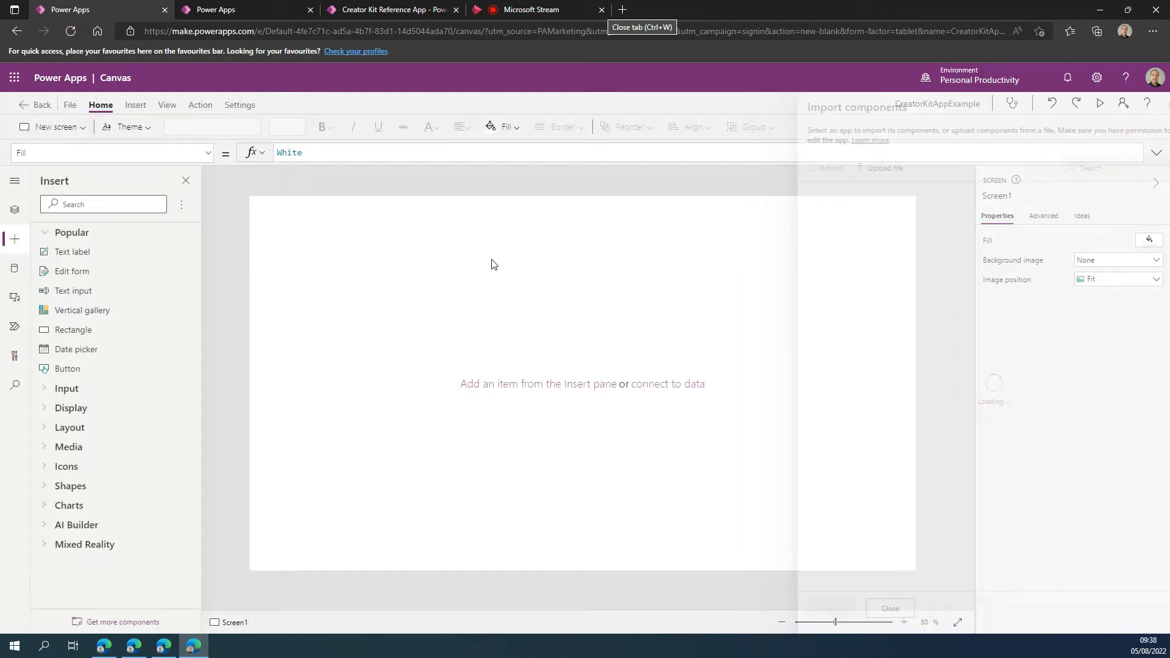
Step: Check the CreatorKitAppExample app for component library updates and dismiss the result
left_click(182, 204)
left_click(203, 224)
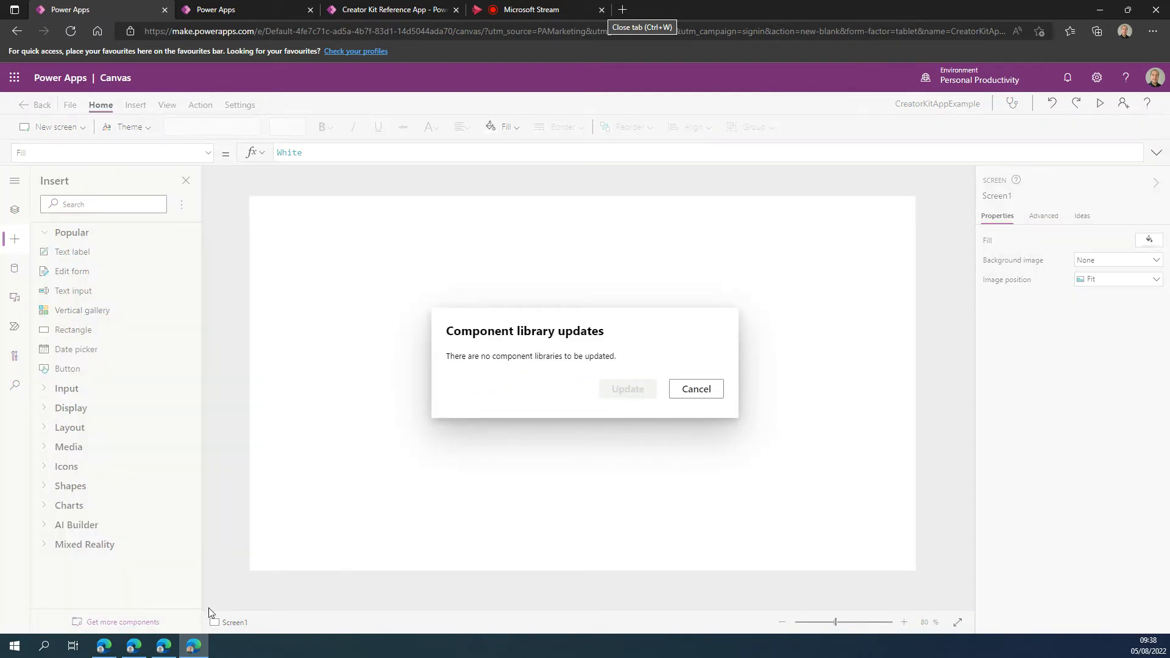
left_click(518, 9)
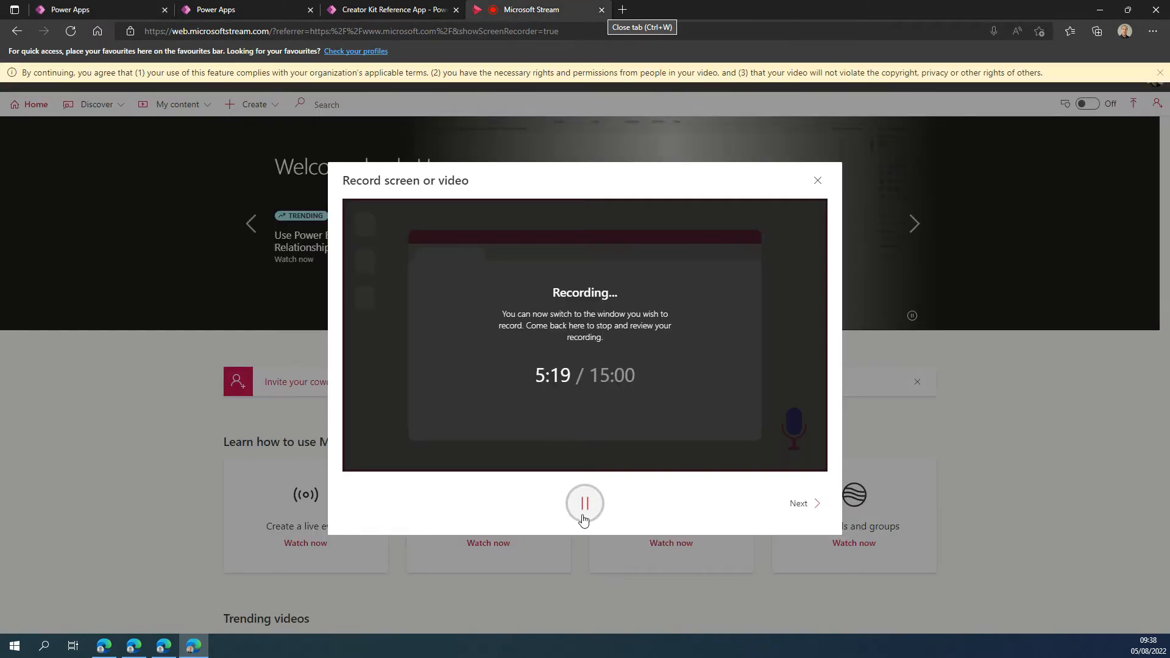
left_click(105, 12)
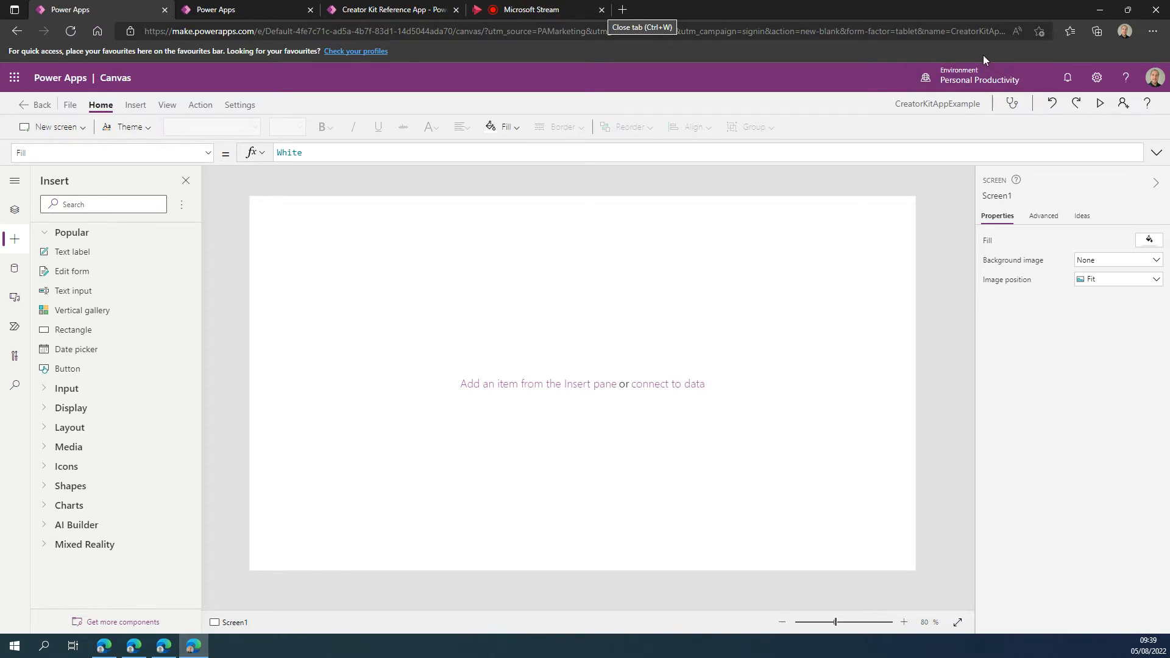
Step: Add a blank screen to the Canvas Template app and bring its code and library components into view
left_click(217, 12)
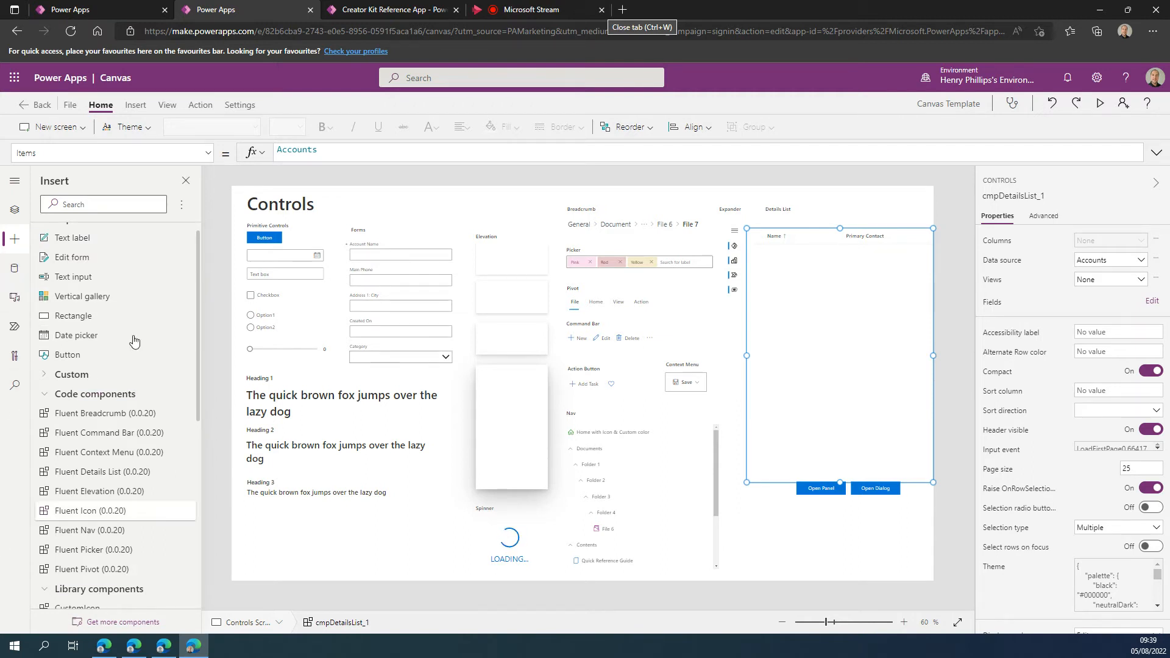
left_click(58, 127)
left_click(59, 216)
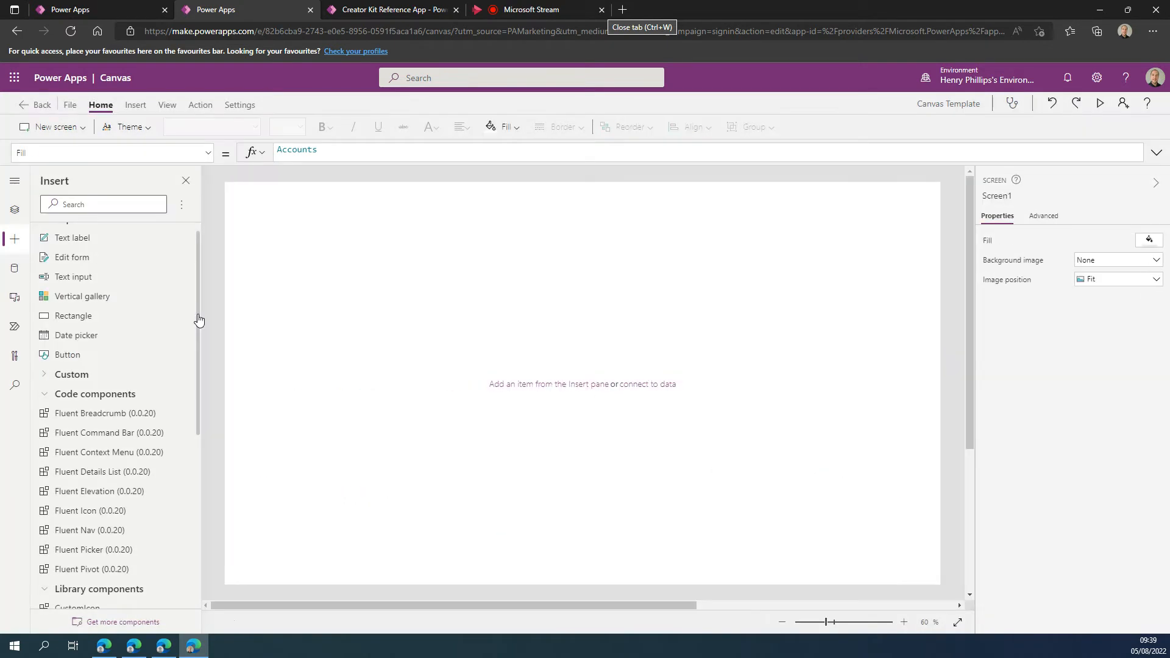
scroll(91, 341, "down", 2)
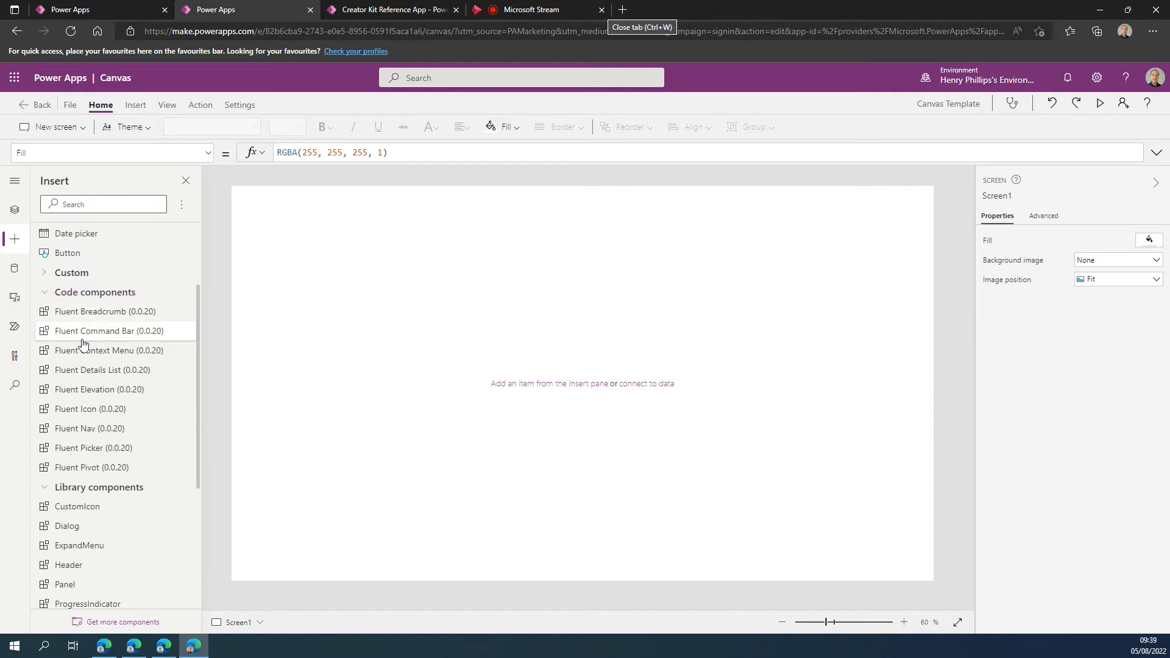
scroll(147, 317, "down", 1)
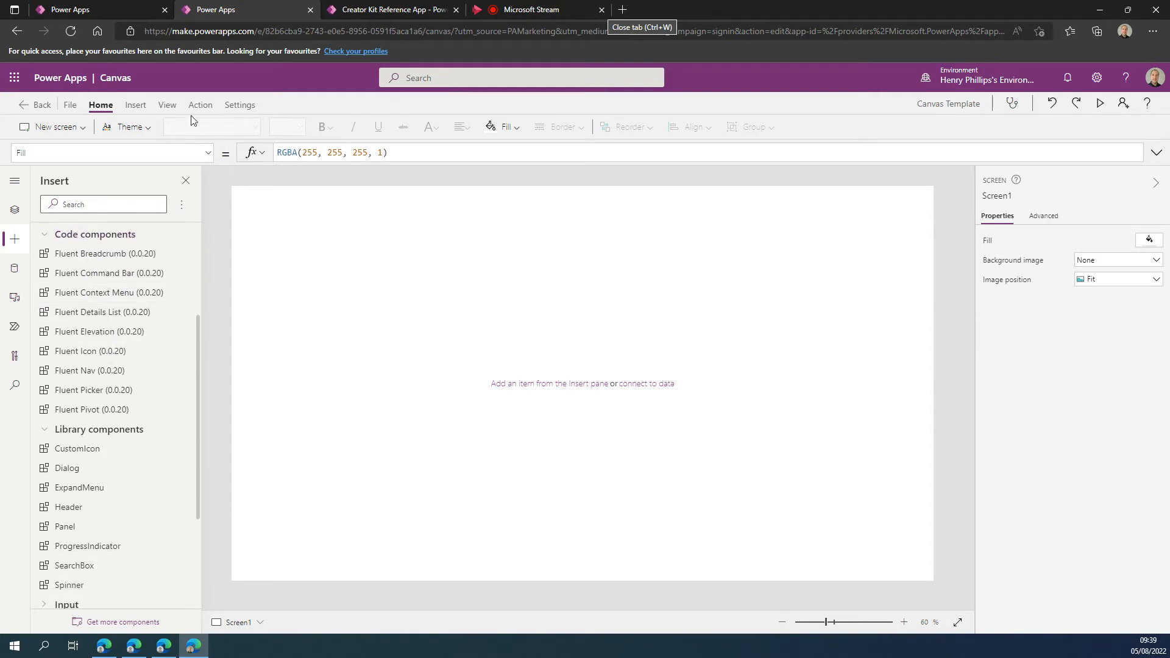
Step: Compare the components available for import in CreatorKitAppExample with the canvas and code components offered in the Canvas Template app
left_click(89, 11)
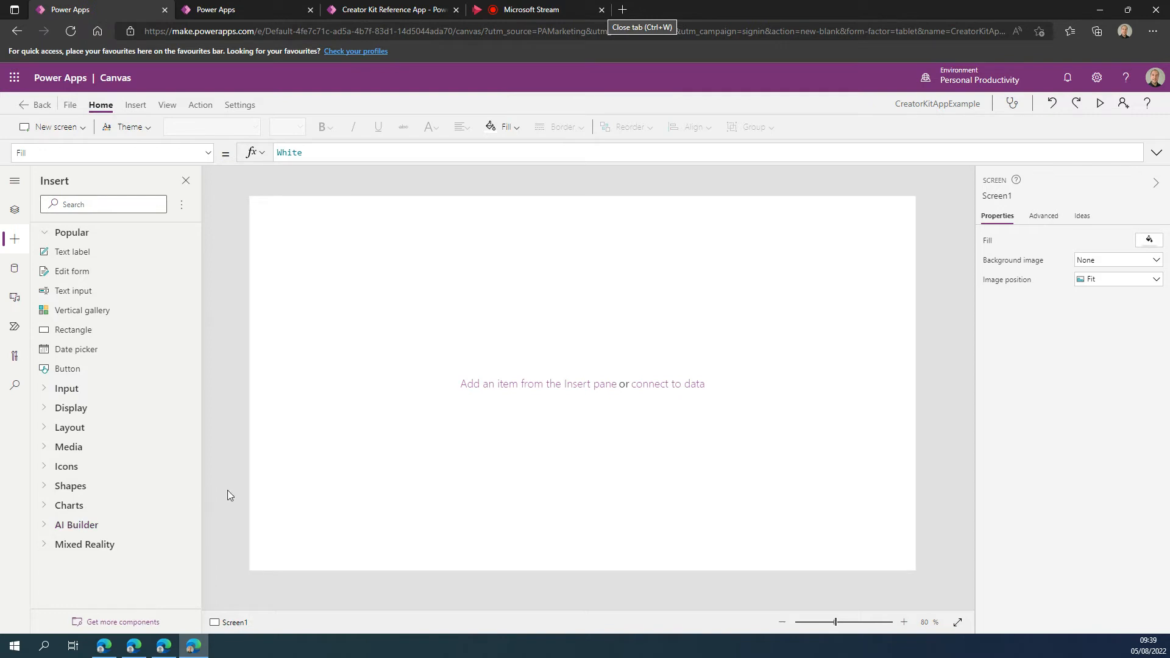
left_click(123, 621)
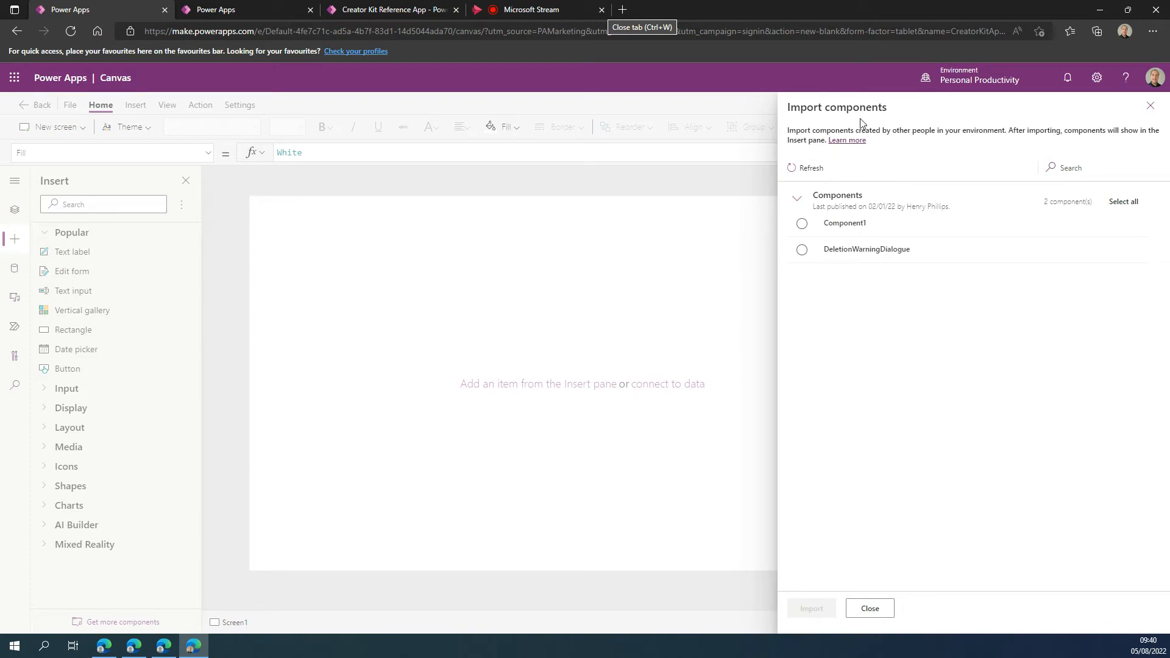
left_click(223, 16)
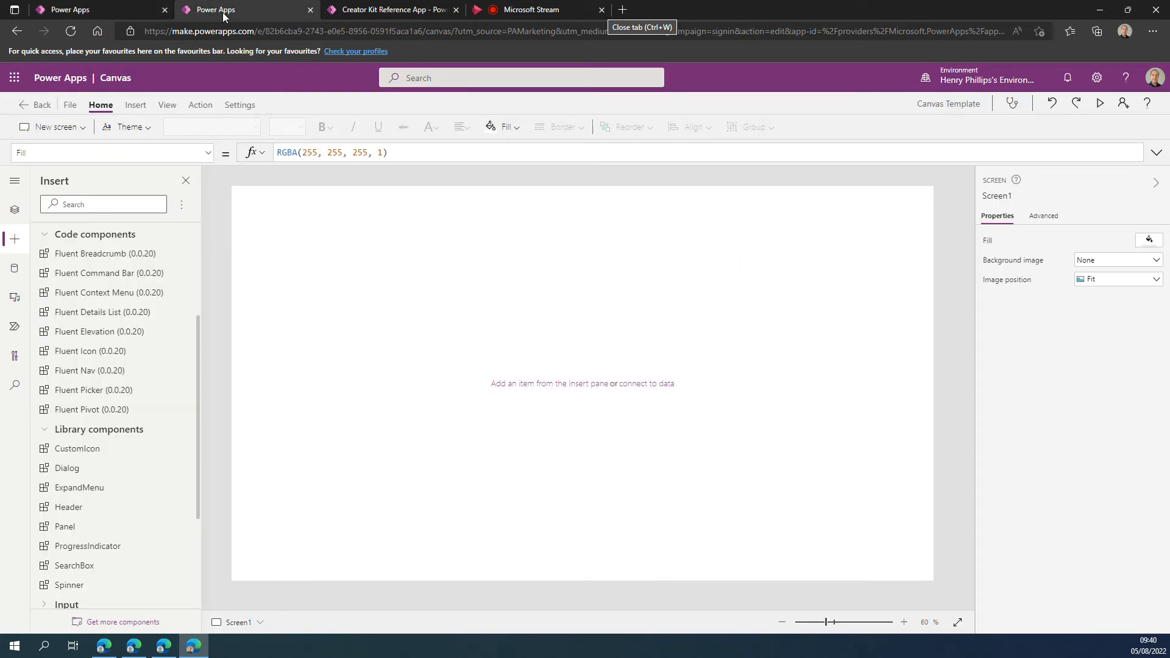
left_click(130, 624)
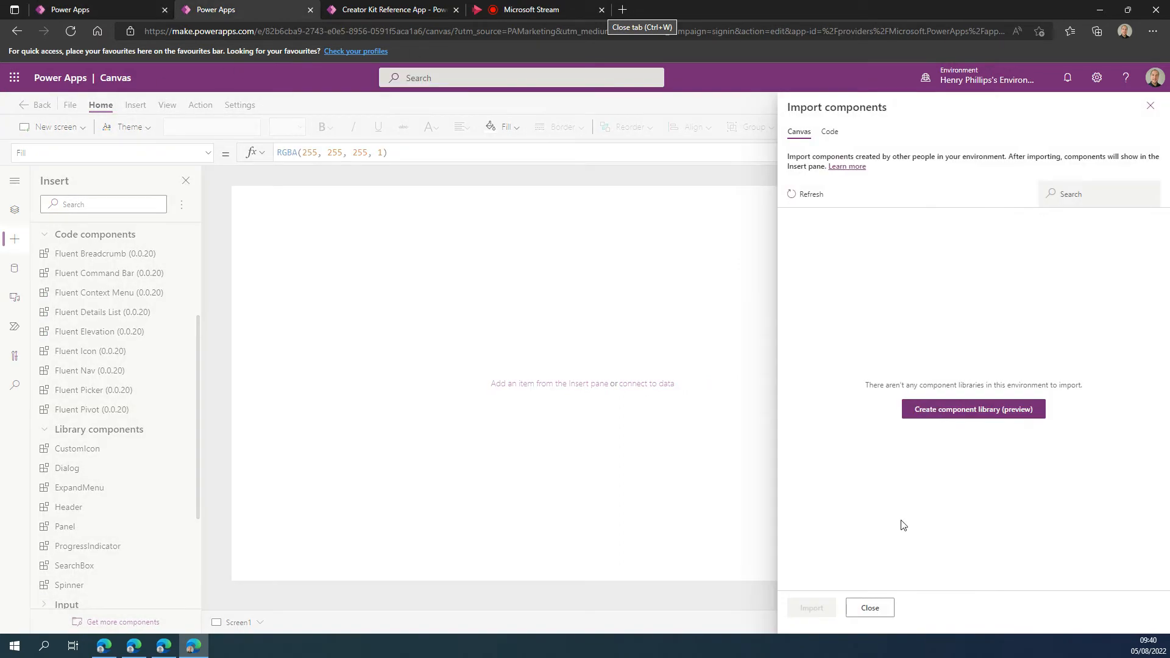
left_click(839, 129)
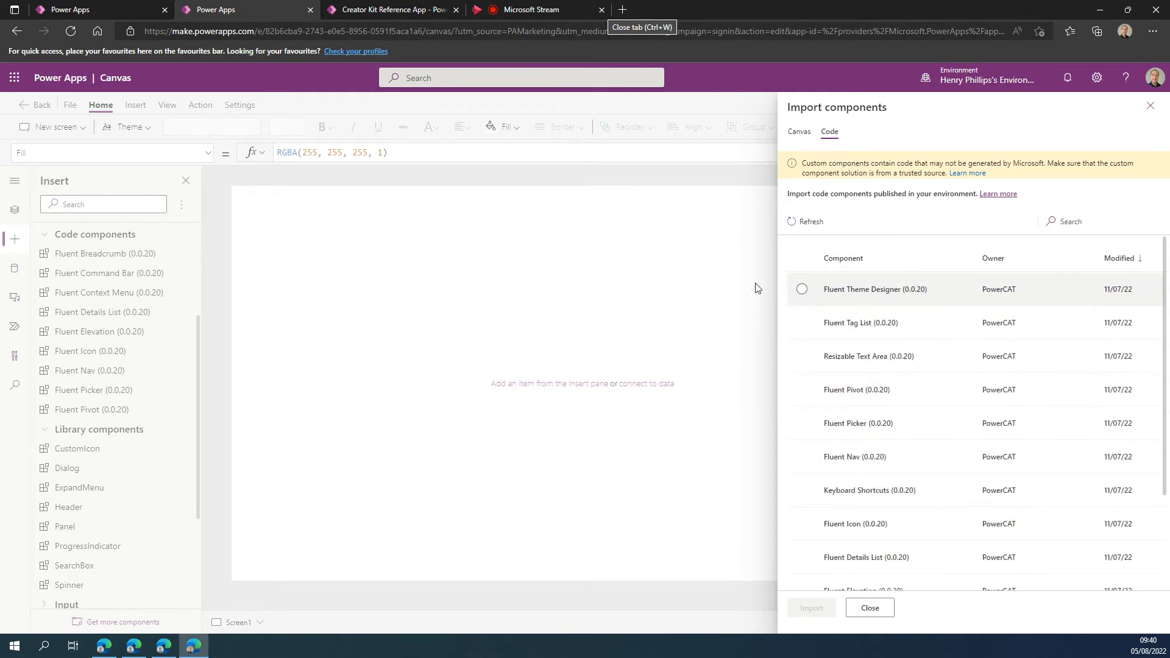
left_click(1150, 106)
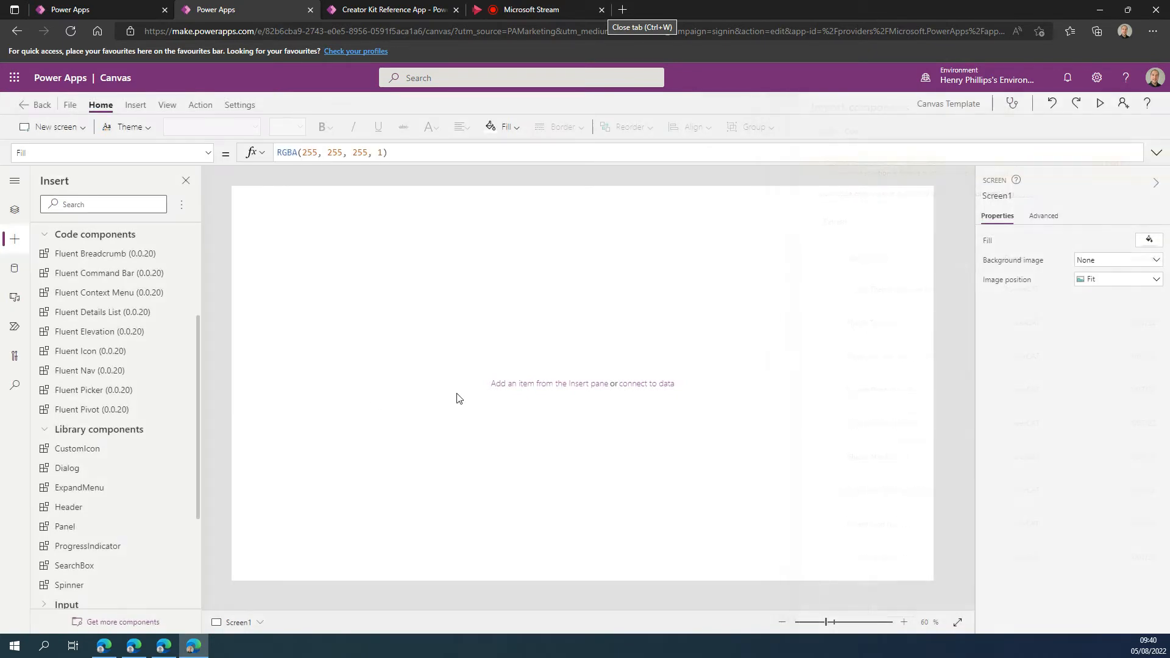
Step: Insert the Header library component on the blank screen and widen it to 1920 to span the full screen width
scroll(95, 473, "up", 1)
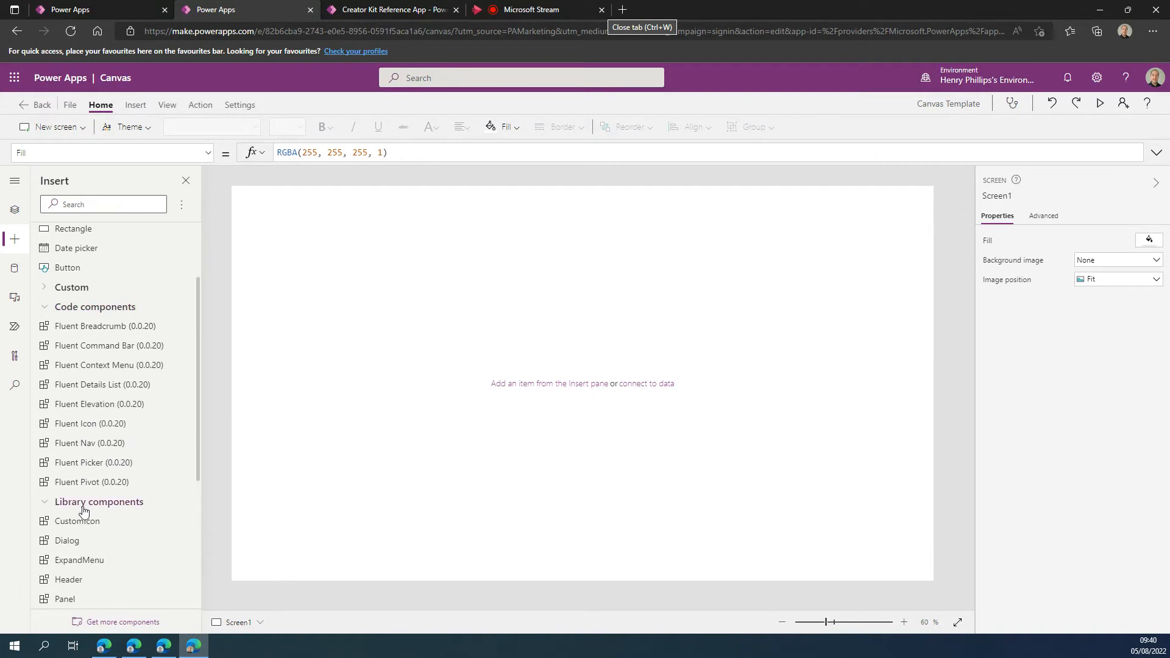
scroll(78, 511, "down", 1)
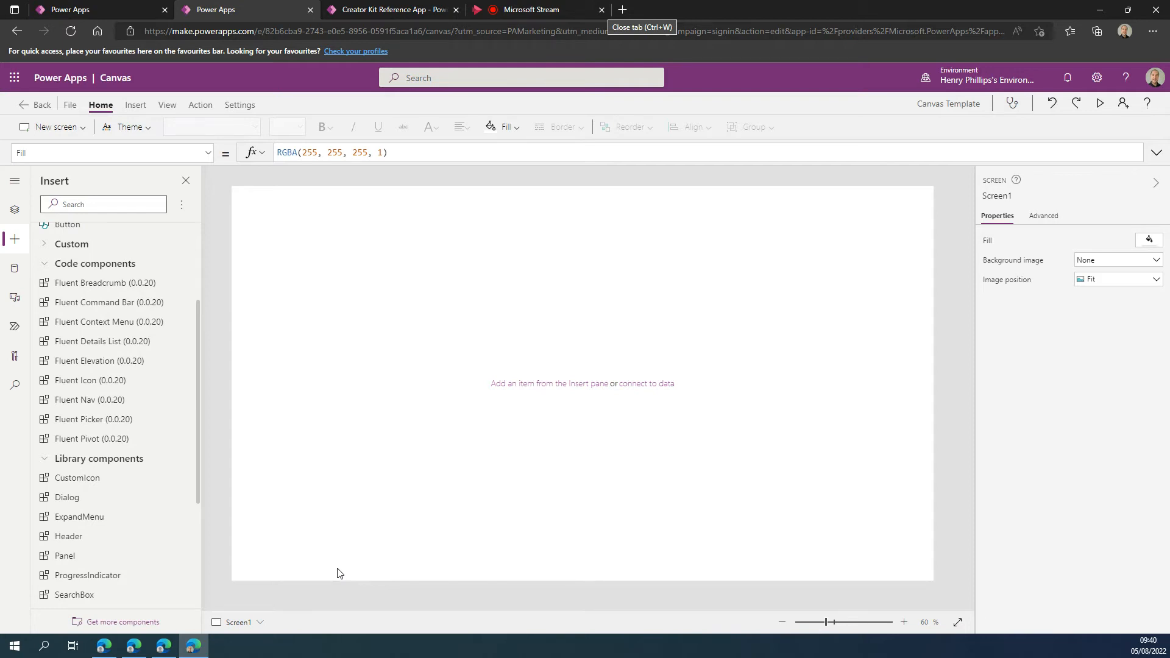
scroll(91, 366, "up", 1)
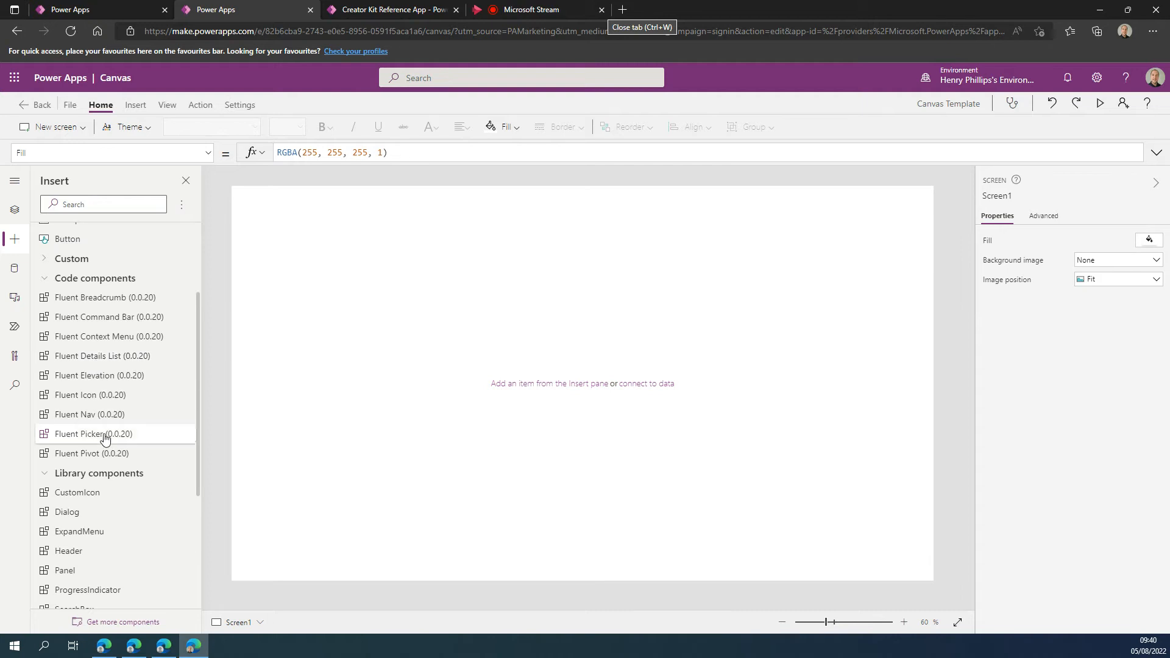
scroll(116, 484, "down", 1)
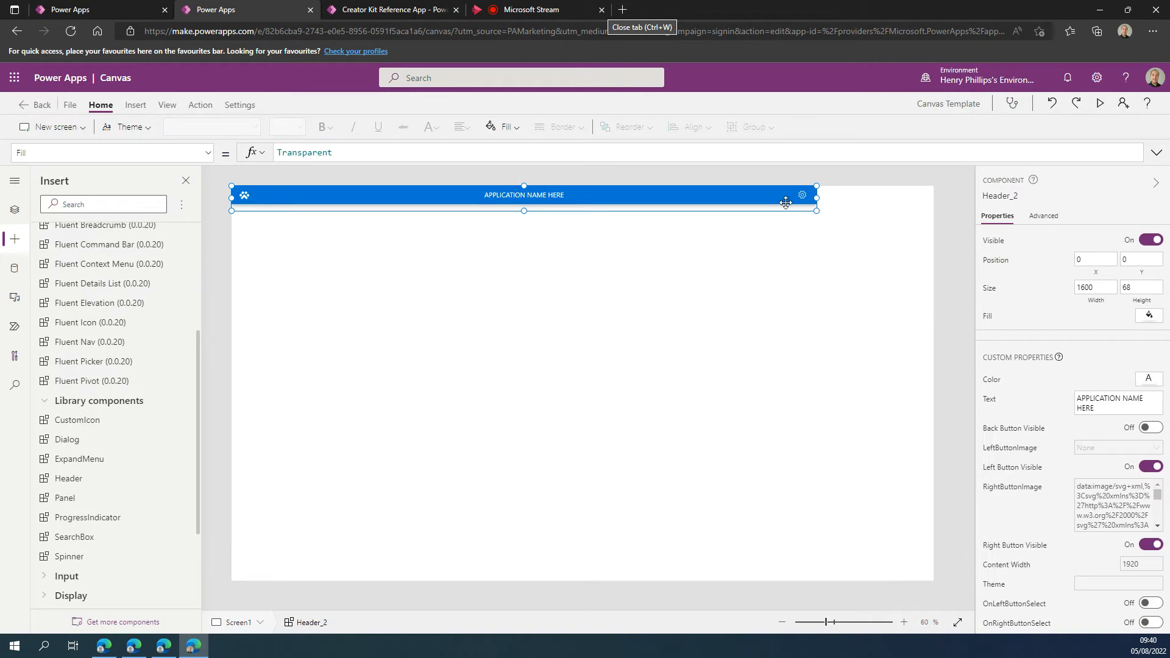
left_click_drag(813, 199, 934, 199)
left_click(921, 301)
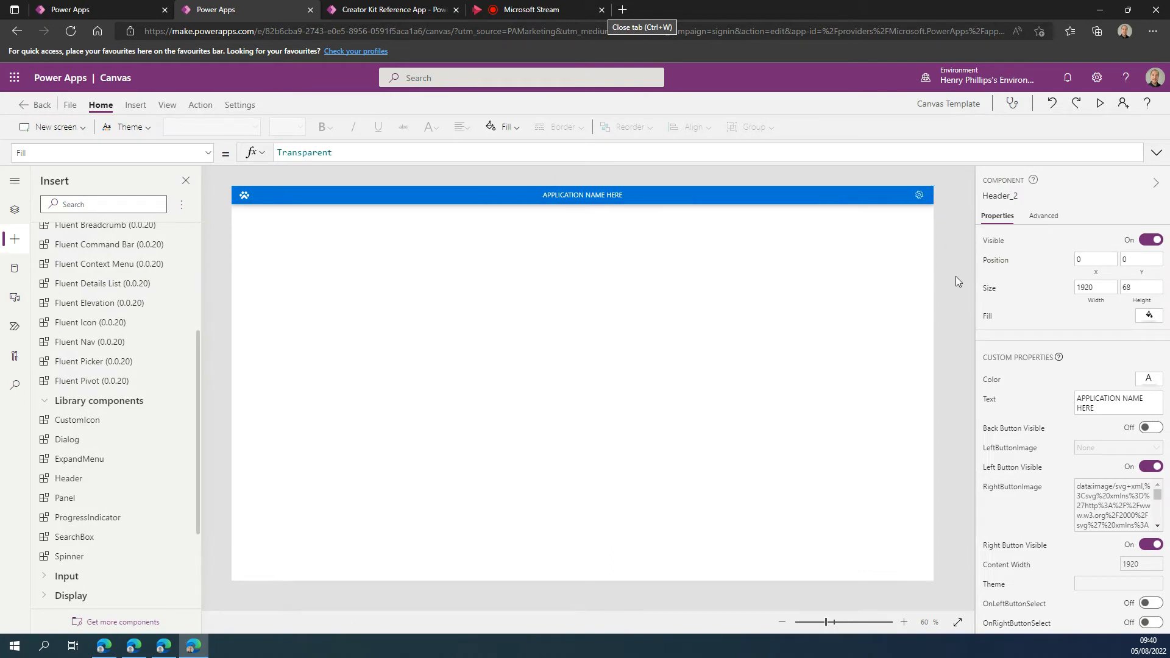
Step: Examine the header's custom properties, including its text, button visibility, button images and select behaviours
left_click(248, 196)
scroll(1091, 415, "down", 1)
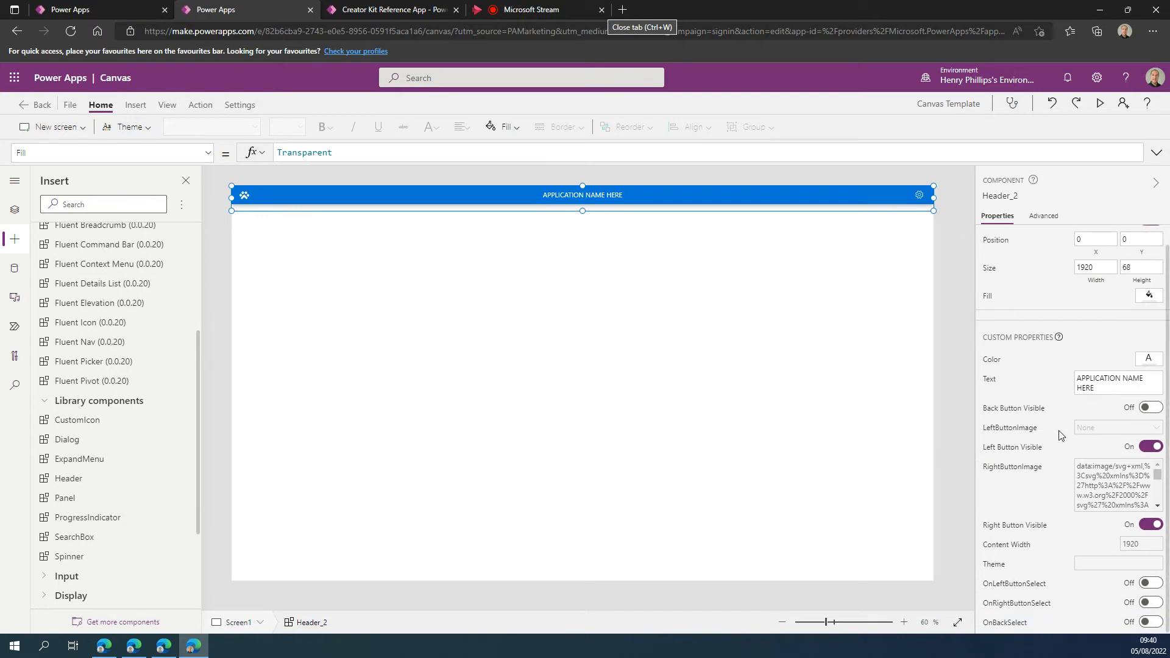
left_click(935, 223)
left_click(906, 203)
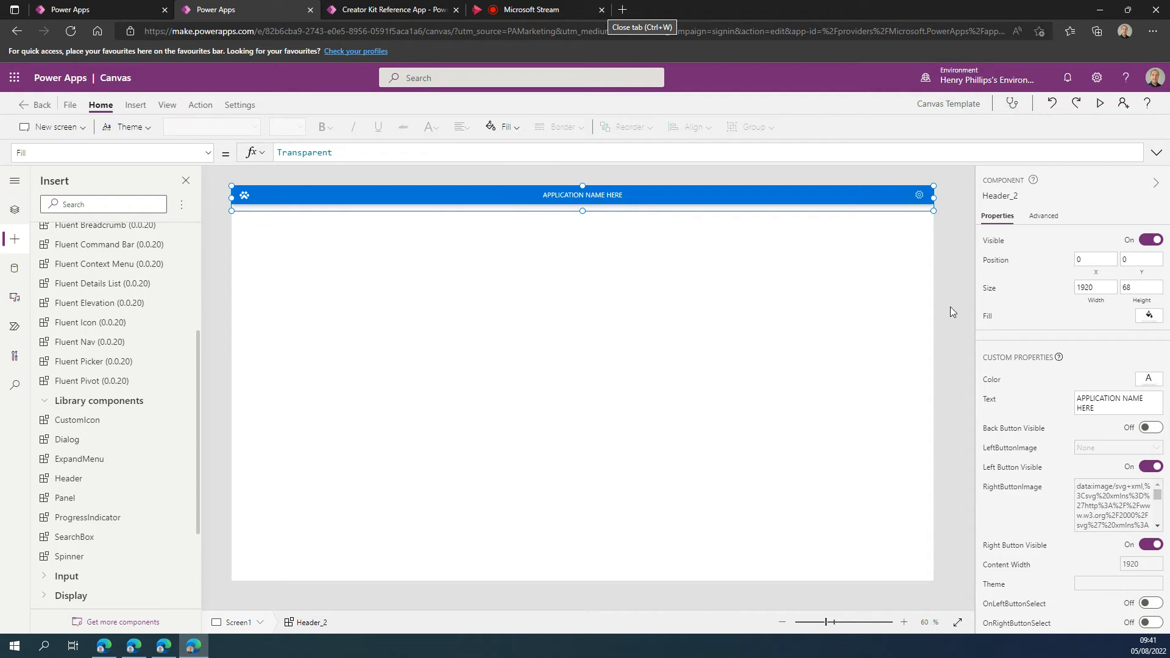
scroll(1085, 424, "down", 1)
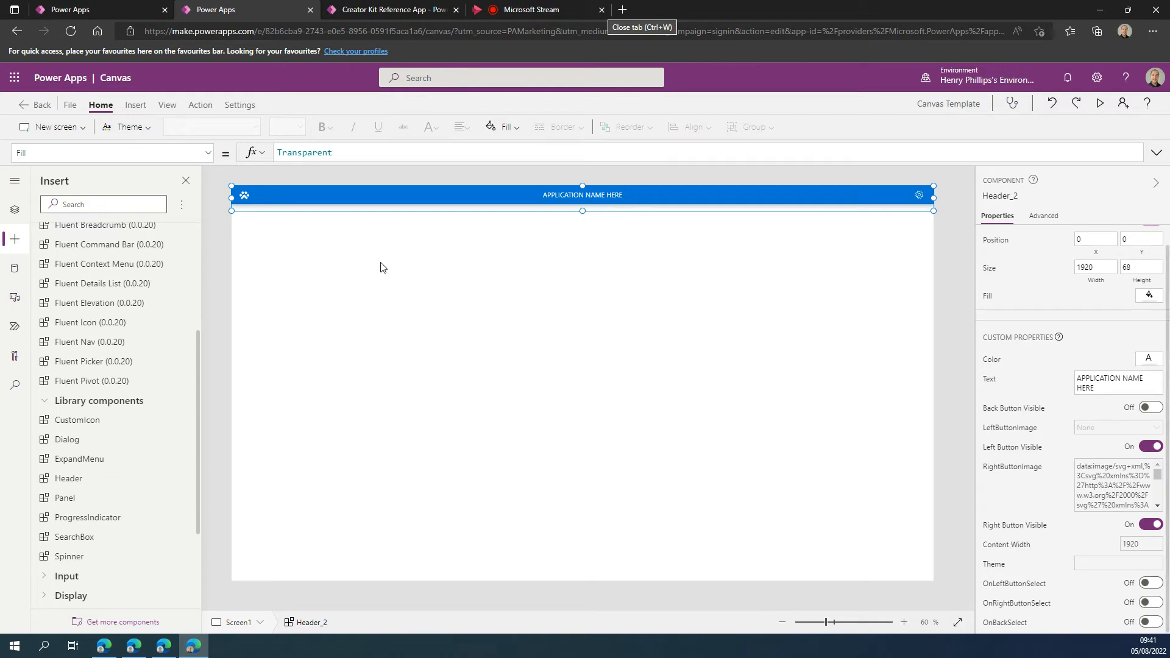
left_click(363, 178)
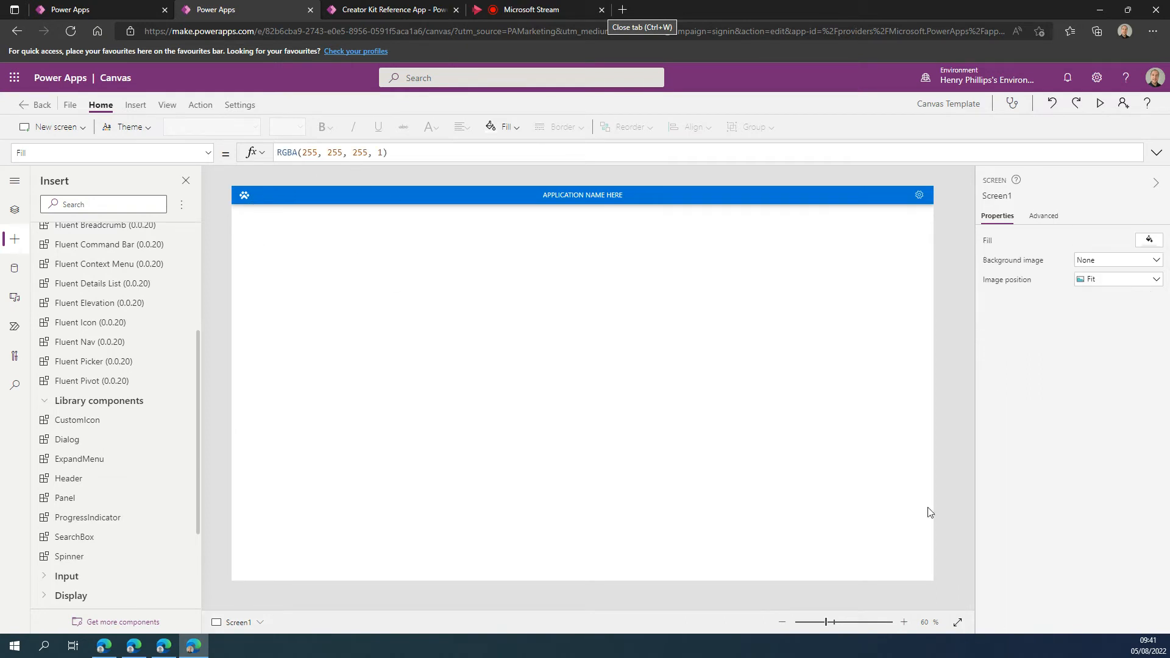
left_click(513, 192)
scroll(1077, 556, "down", 1)
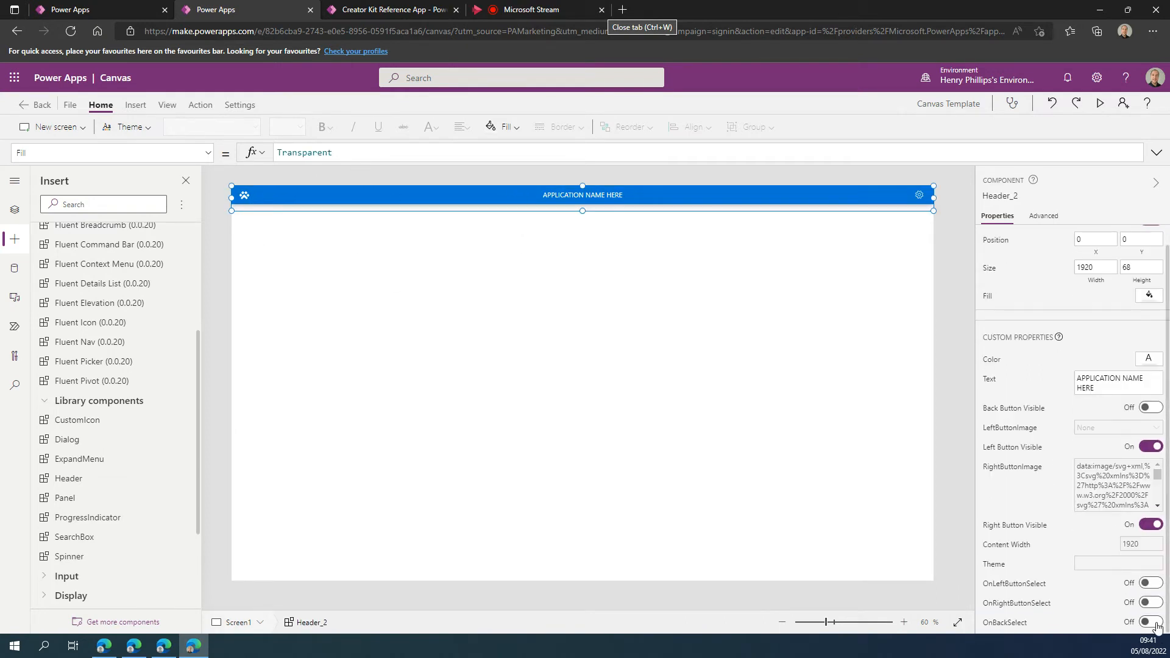
Step: Set the header's OnBackSelect property to true
left_click(204, 153)
scroll(161, 262, "down", 5)
scroll(157, 279, "up", 3)
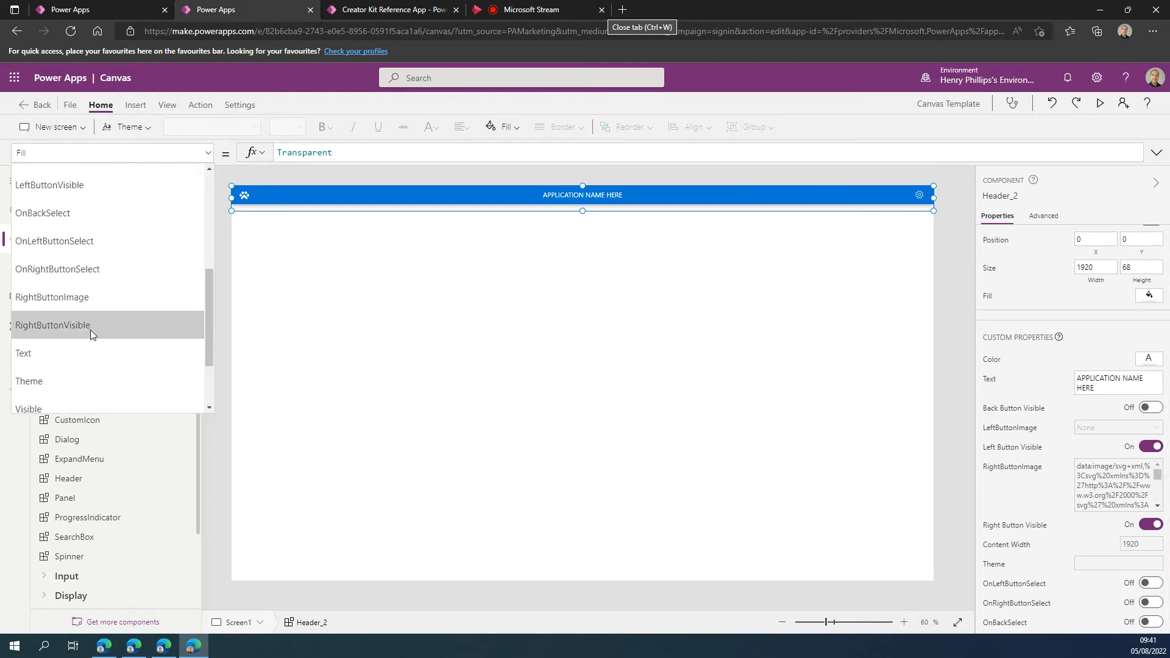
scroll(64, 265, "up", 1)
left_click(65, 241)
type("true")
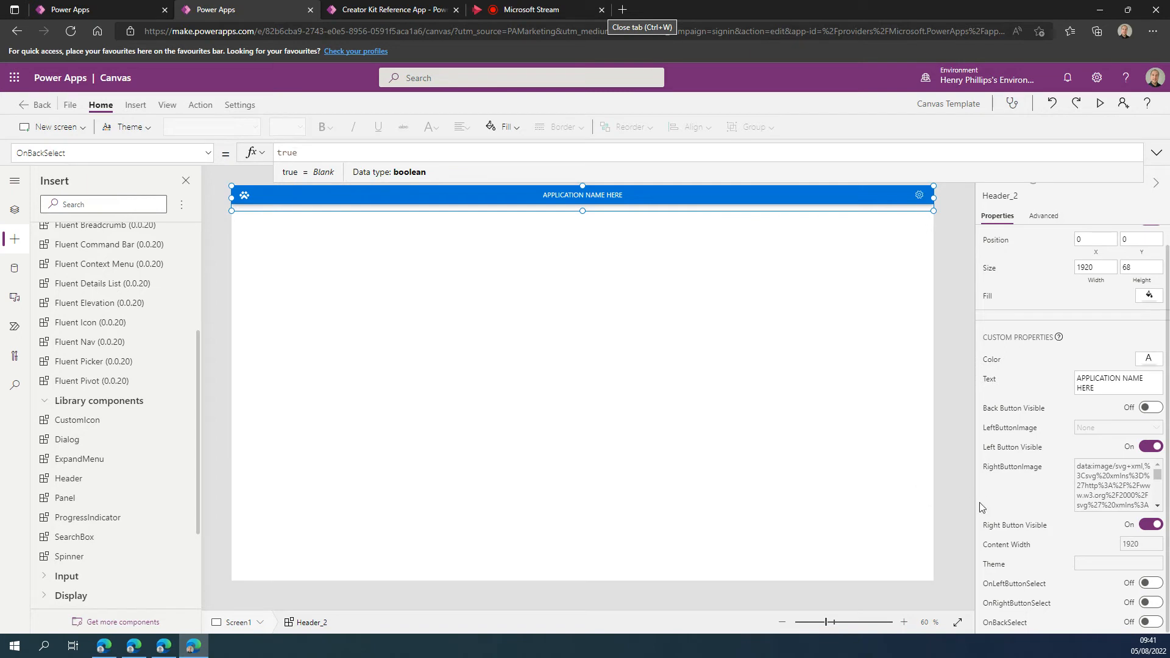
Step: Try false as the header's OnBackSelect formula, restore it to true, and reselect the header
left_click_drag(332, 160, 258, 154)
type("false")
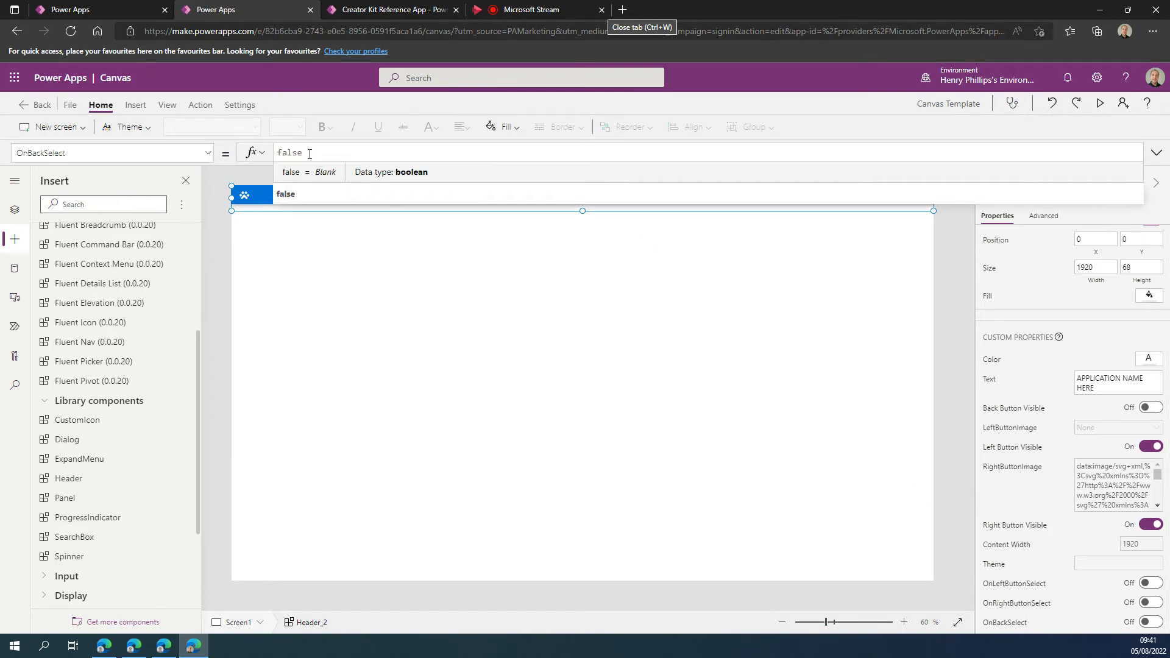
left_click_drag(308, 153, 258, 154)
type("true")
left_click(291, 199)
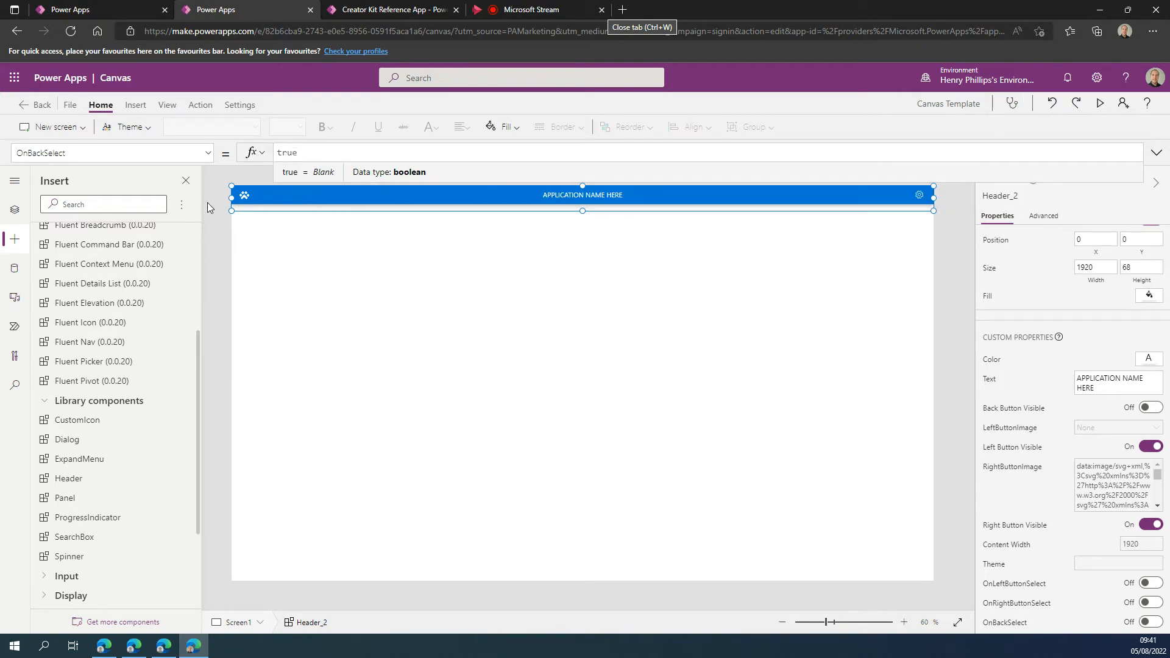
left_click(799, 245)
left_click(849, 206)
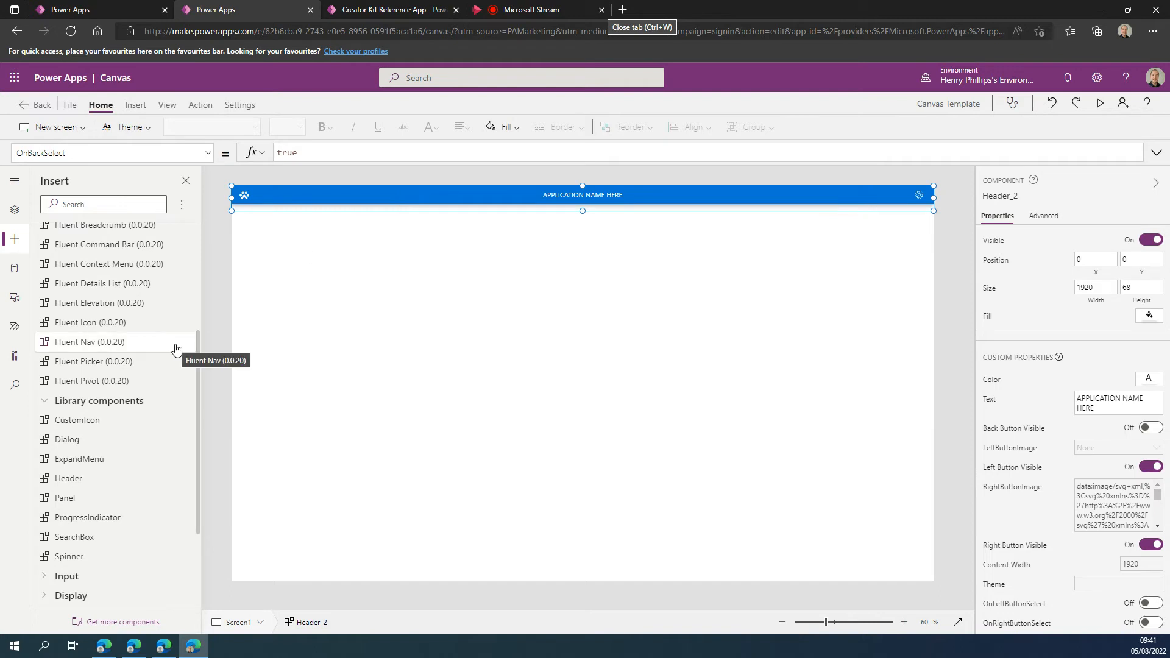
Step: Examine the header's available select properties and its OnLeftButtonSelect formula
left_click(964, 344)
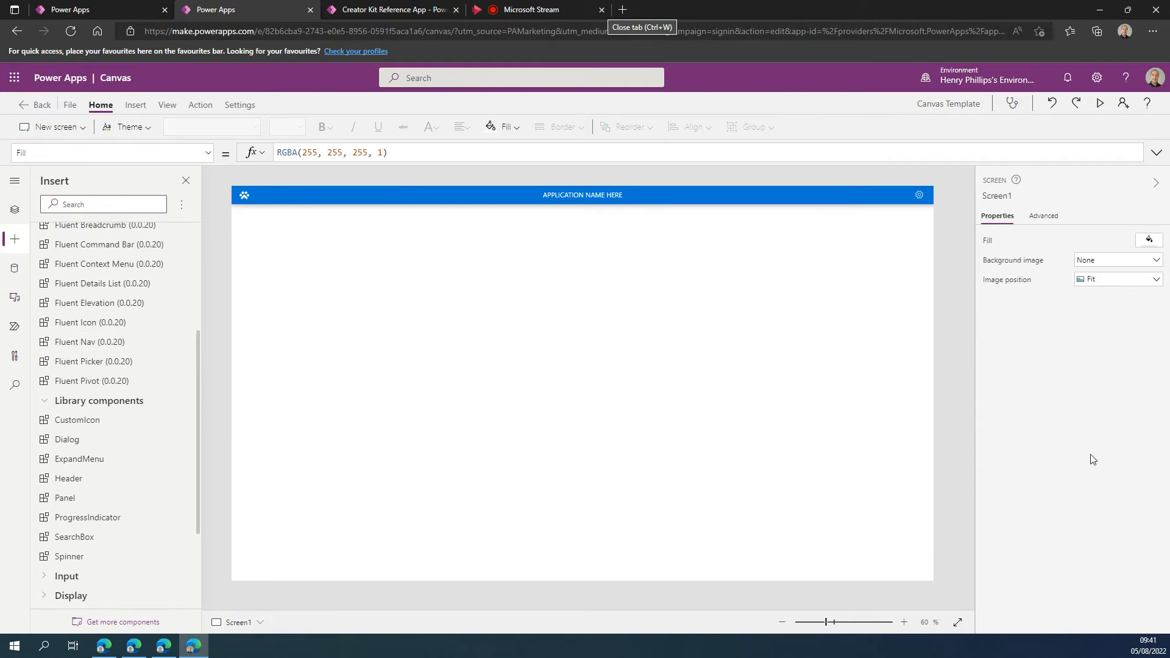
left_click(443, 208)
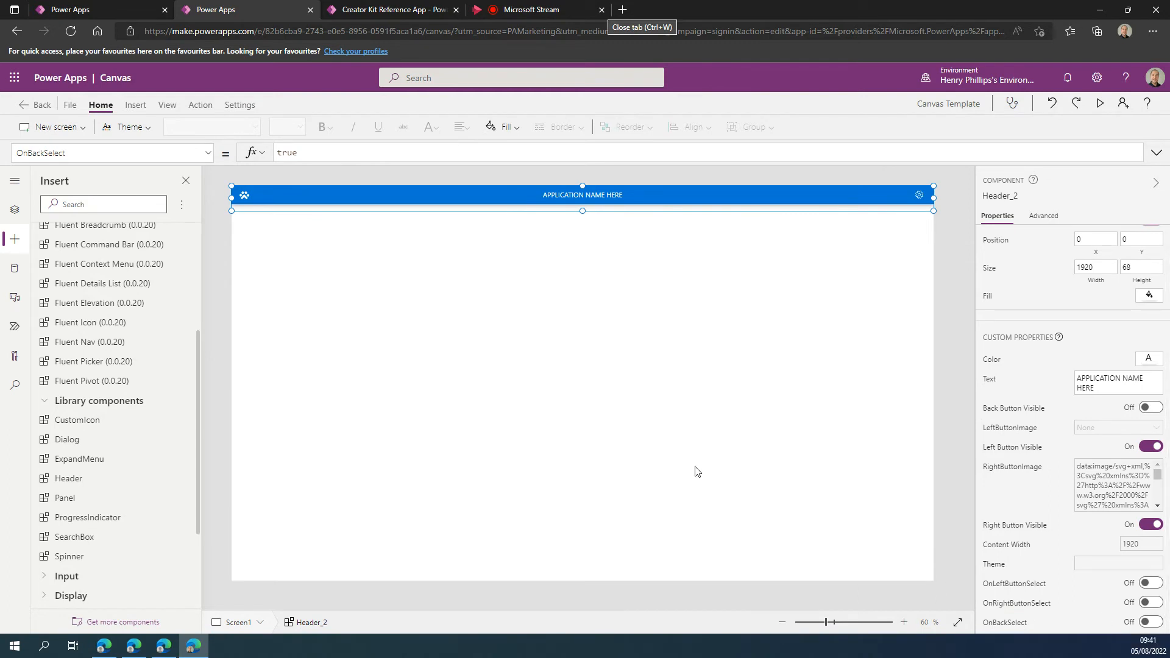
left_click(209, 156)
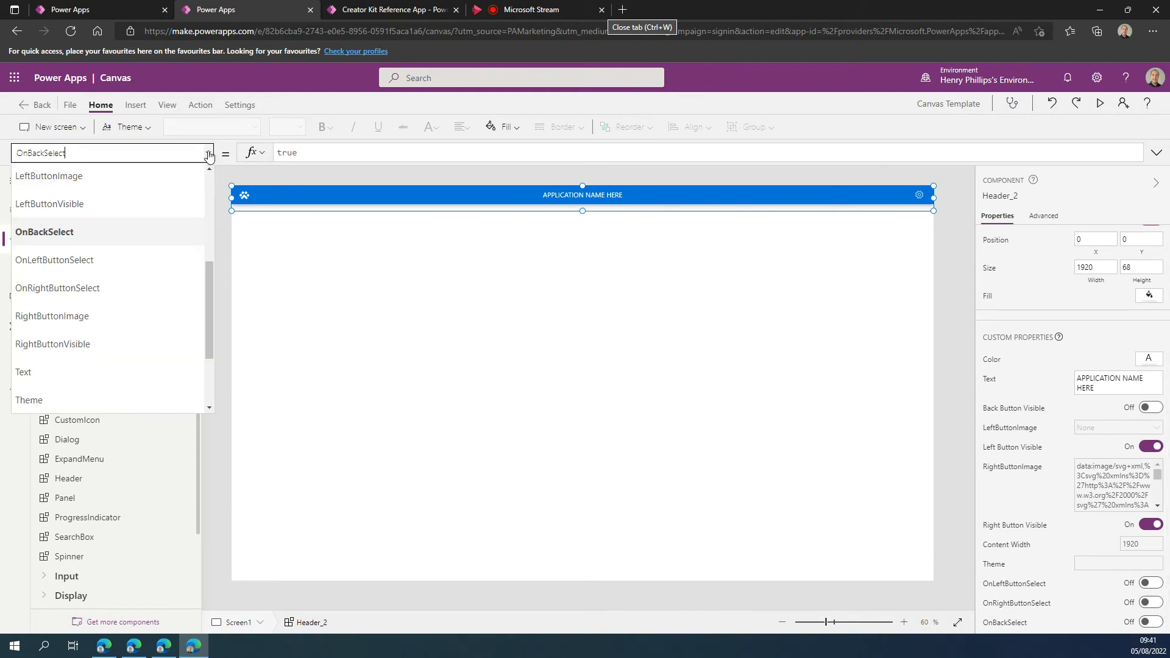
left_click(103, 243)
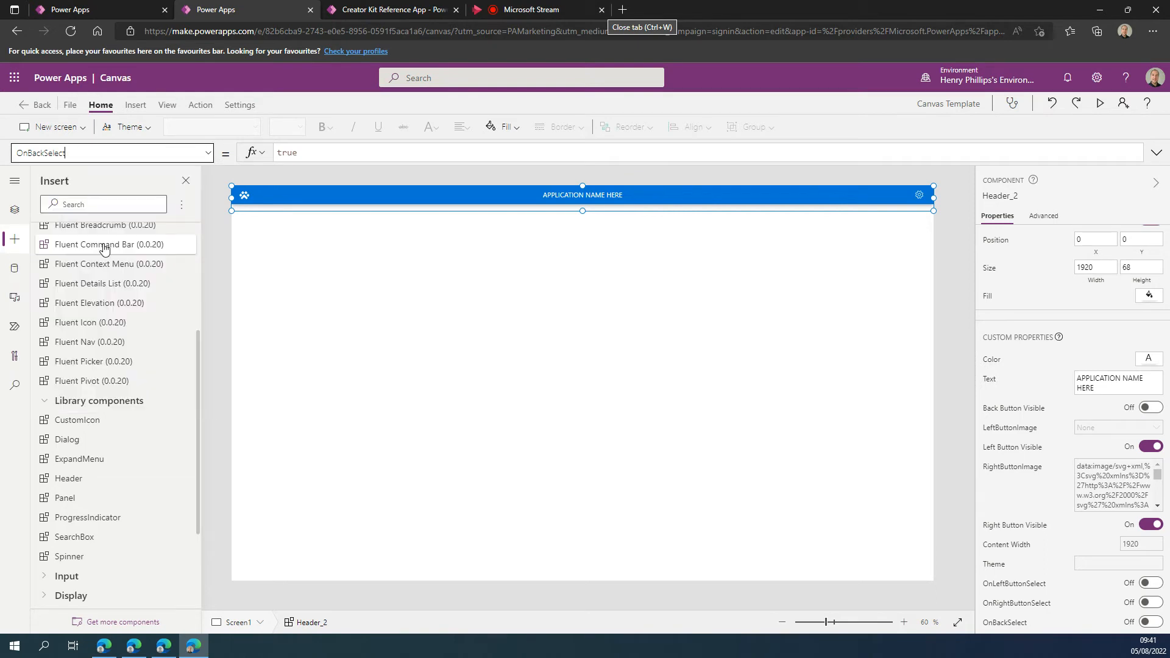
left_click(208, 156)
scroll(93, 268, "down", 1)
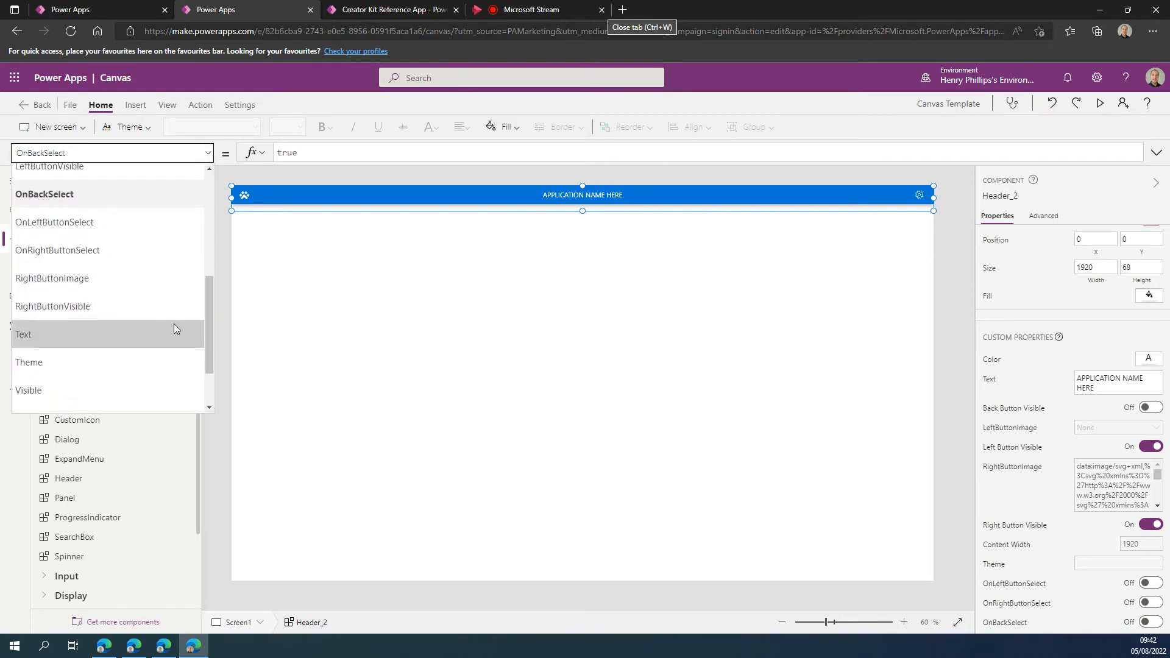
left_click(92, 225)
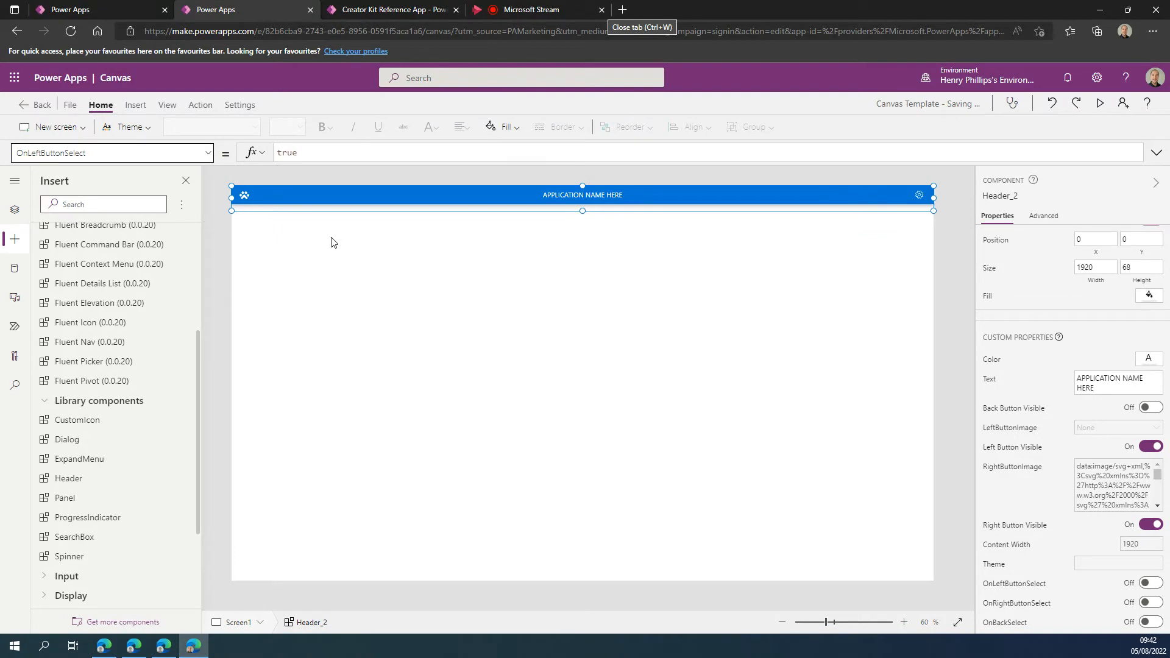
left_click(431, 217)
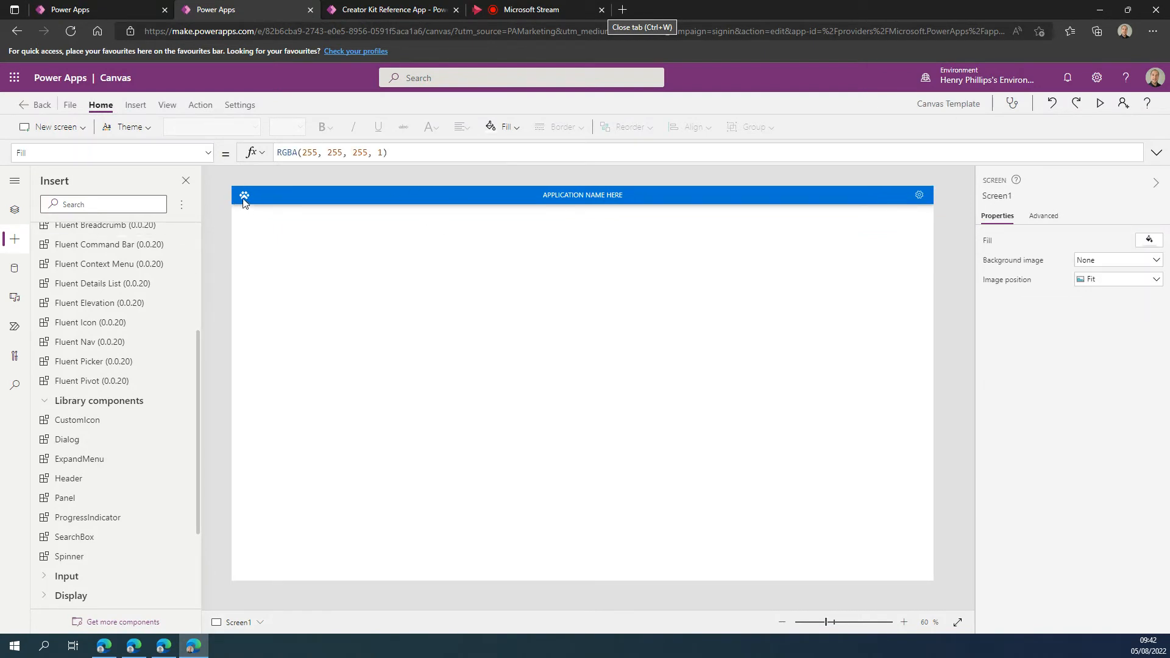
left_click(270, 196)
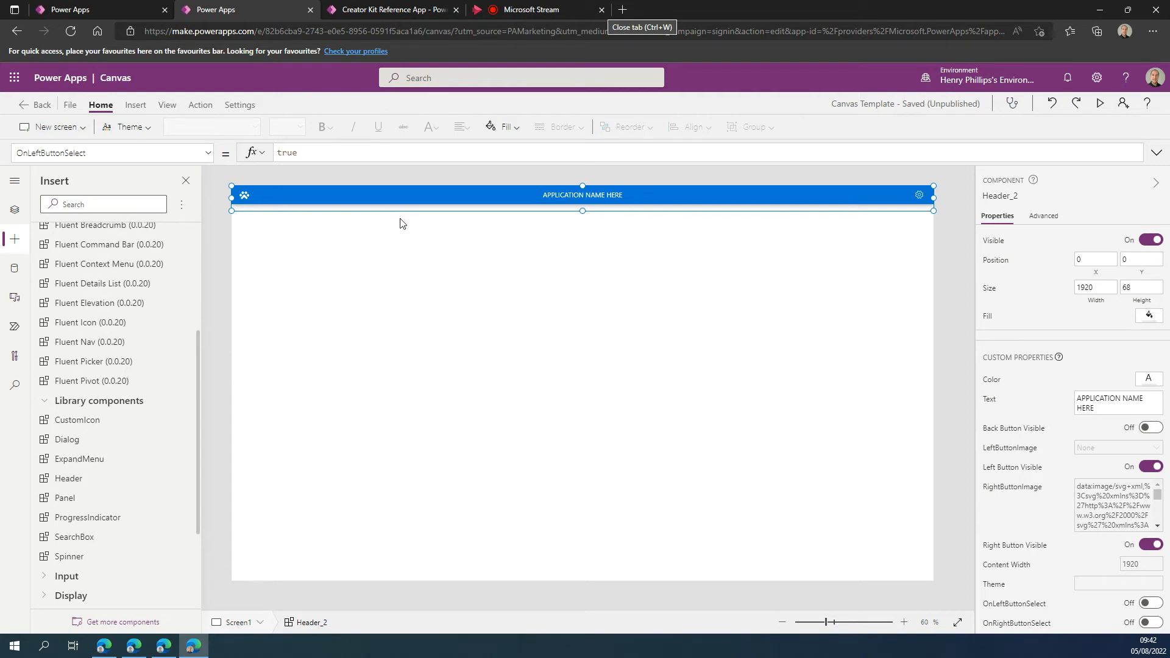
left_click(287, 321)
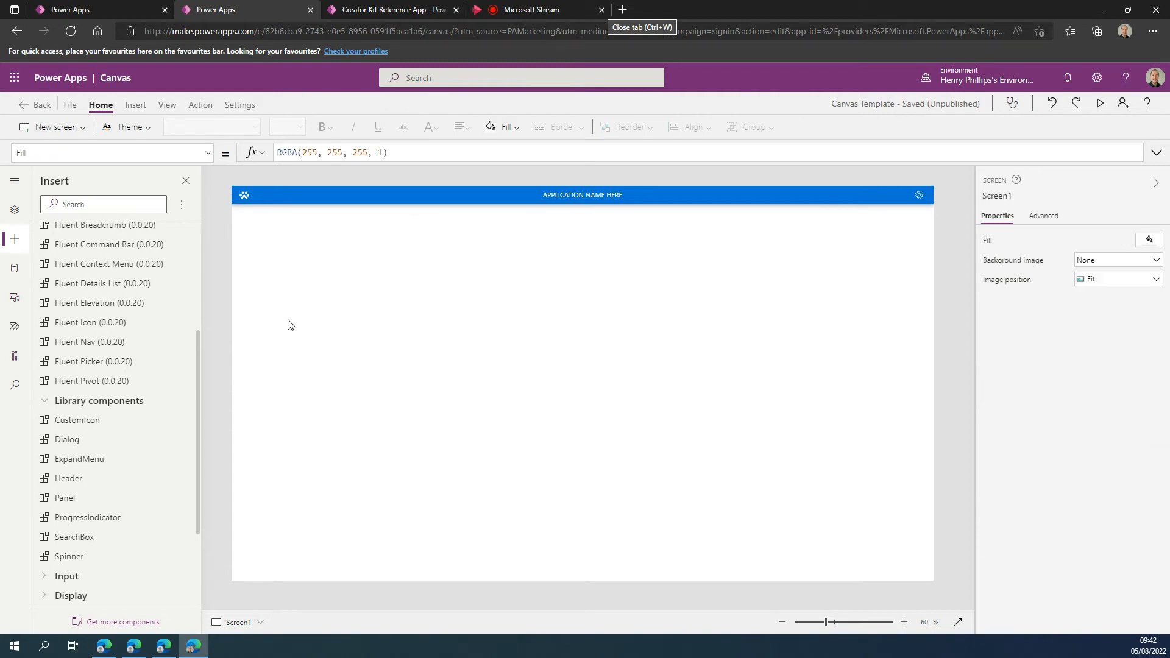
Step: Insert a Fluent Pivot on the screen without a data source and move it beneath the header at X 0, Y 55
scroll(109, 381, "up", 3)
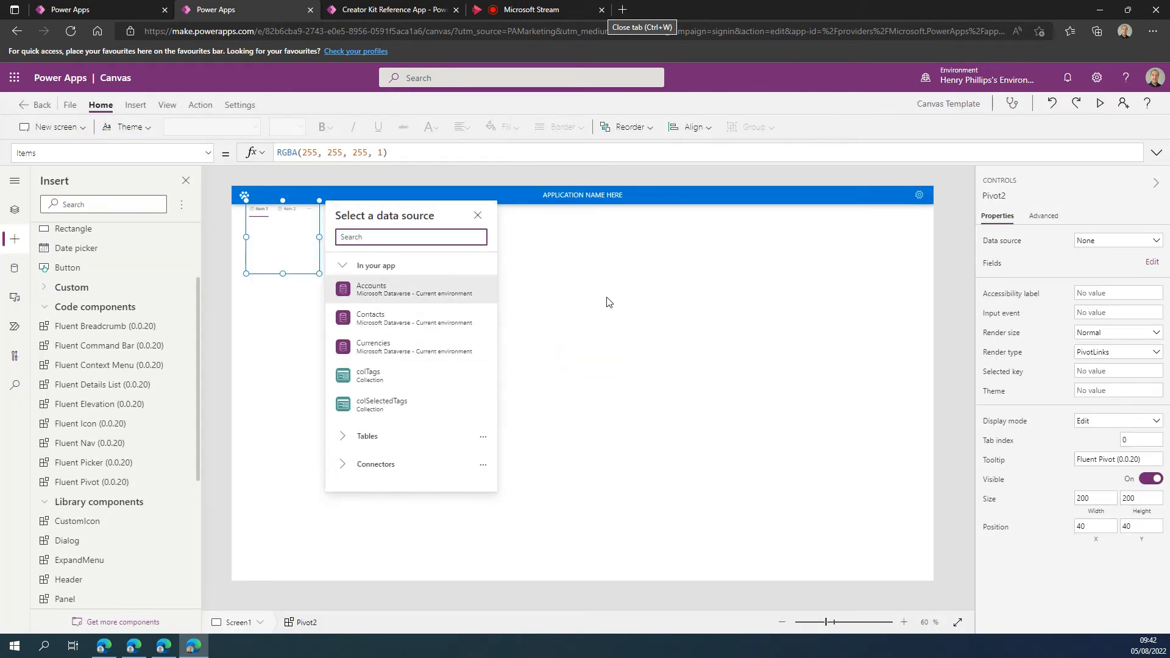
left_click(703, 286)
mouse_move(281, 225)
left_mouse_down()
mouse_move(295, 221)
mouse_move(269, 225)
left_mouse_up()
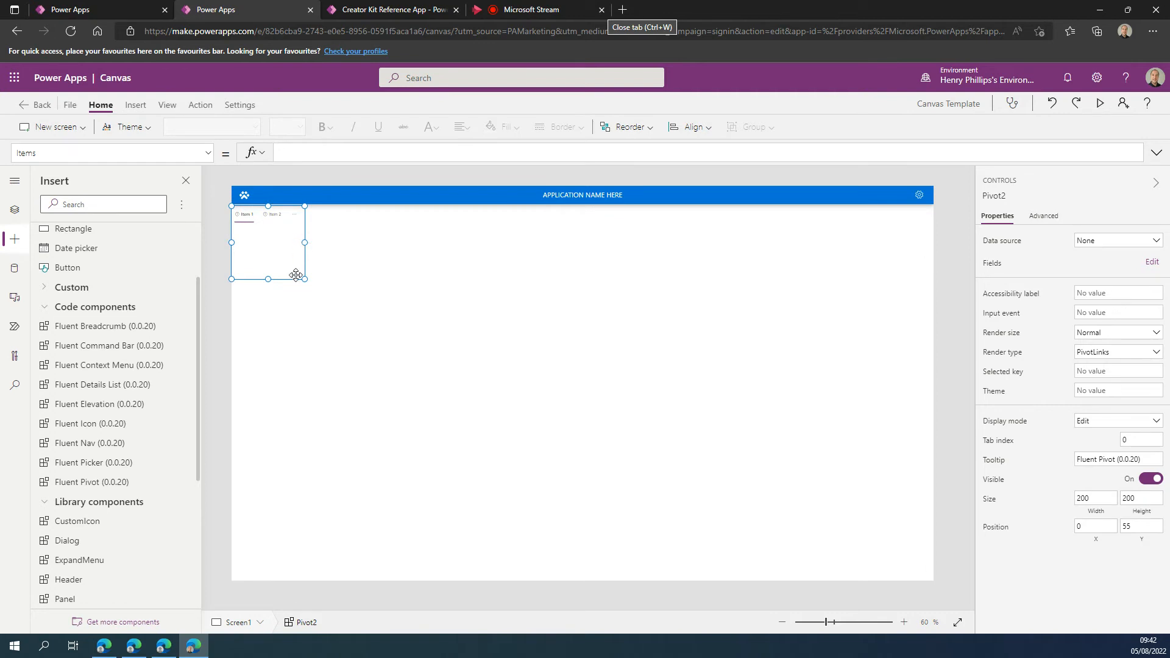
Step: Resize the pivot to 1920 wide by 61 high and lower it to Y 68 under the header
left_click_drag(268, 279, 935, 227)
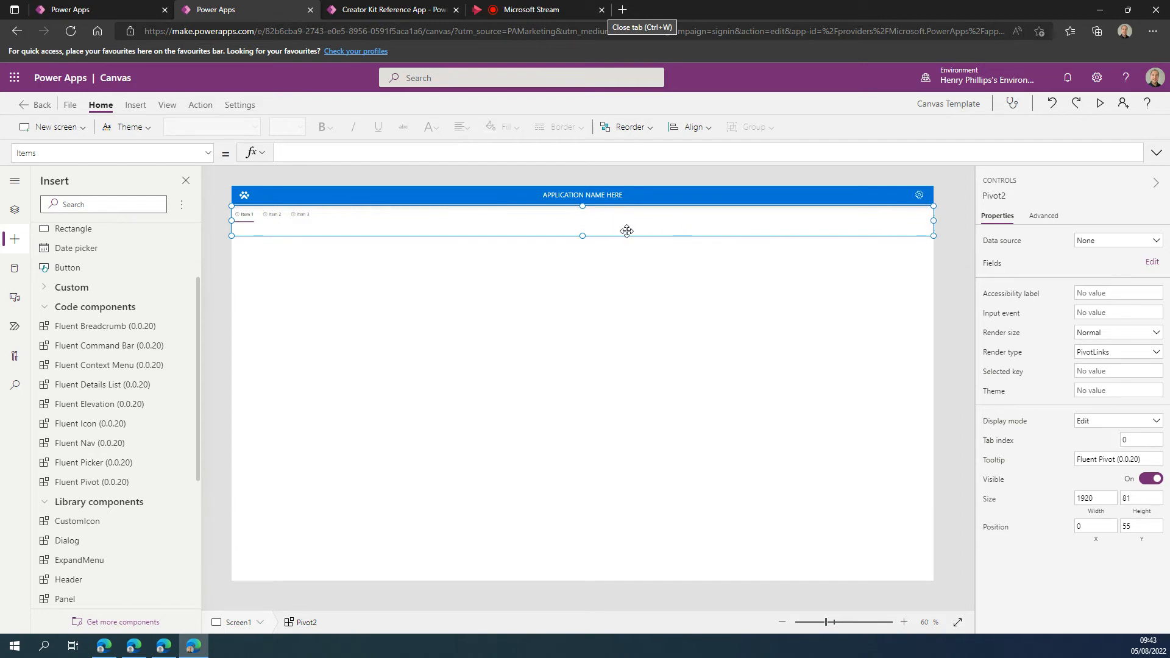
left_click_drag(626, 229, 627, 235)
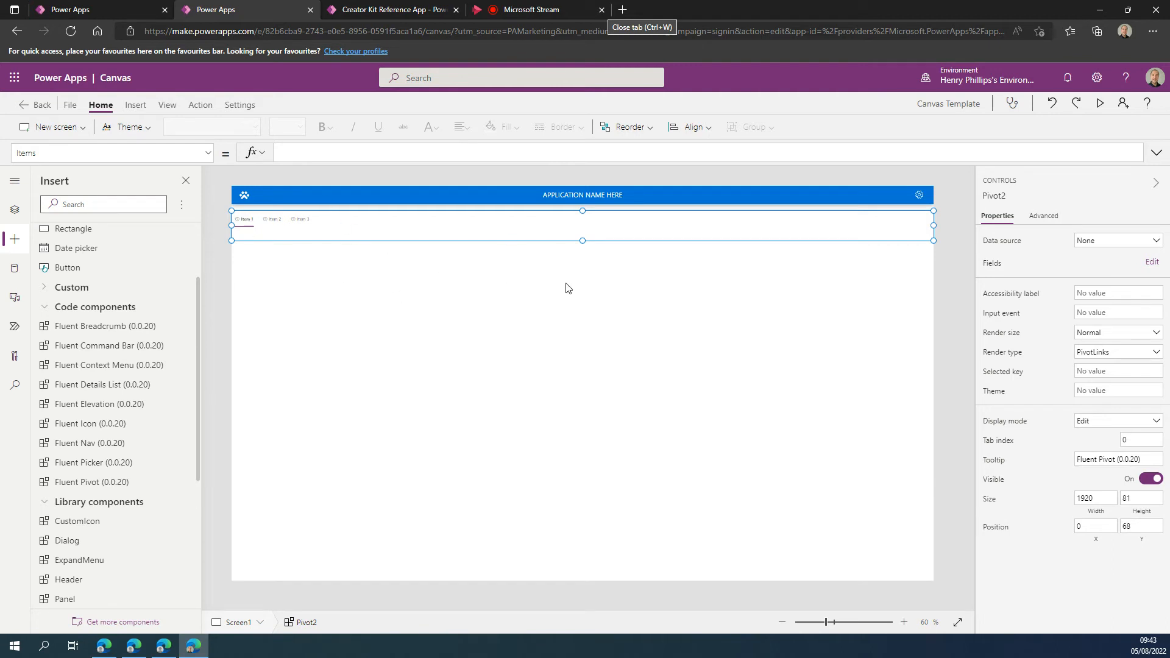
left_click_drag(581, 241, 579, 235)
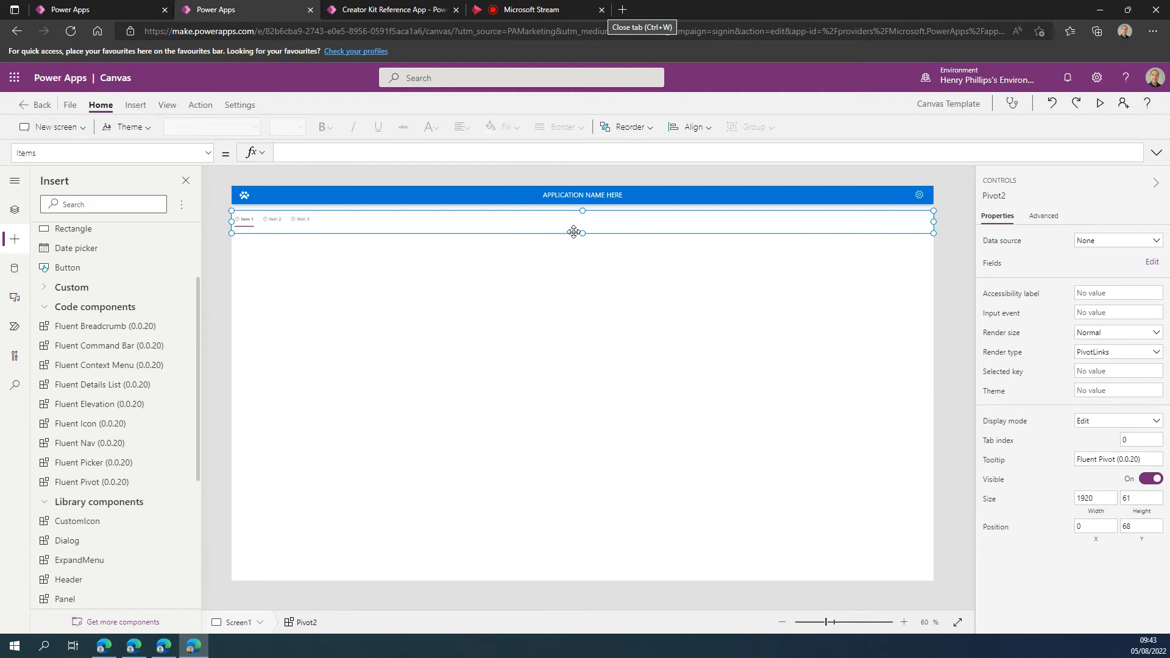
Step: Open the pivot's Items formula in an expanded formula editor
left_click(920, 352)
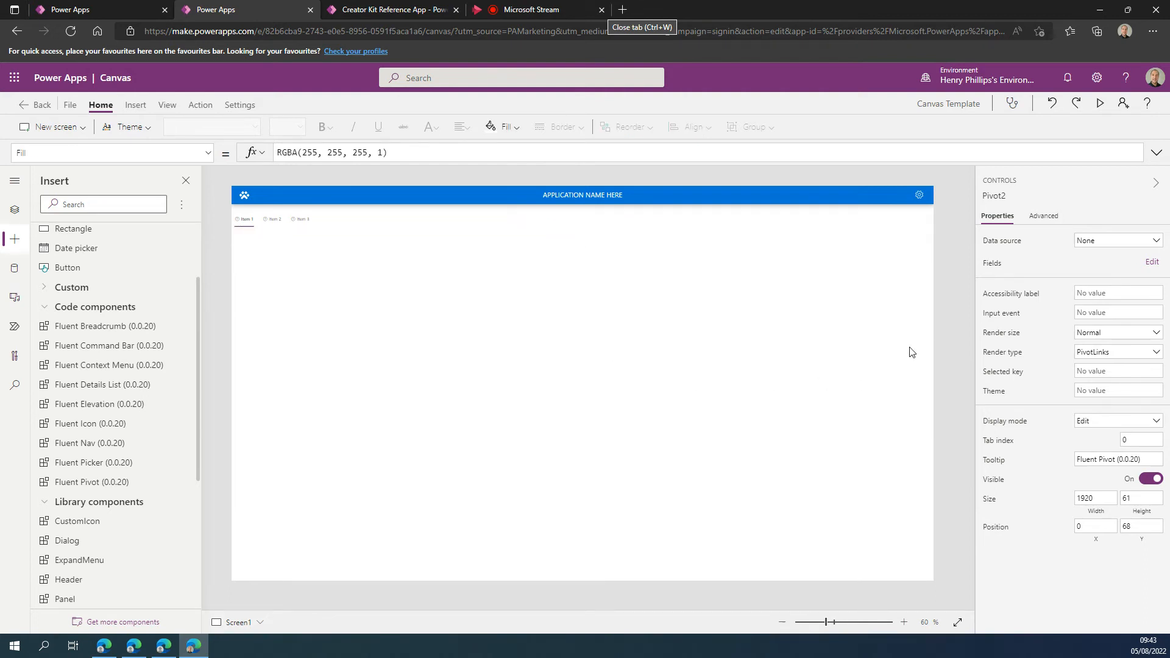
left_click(293, 226)
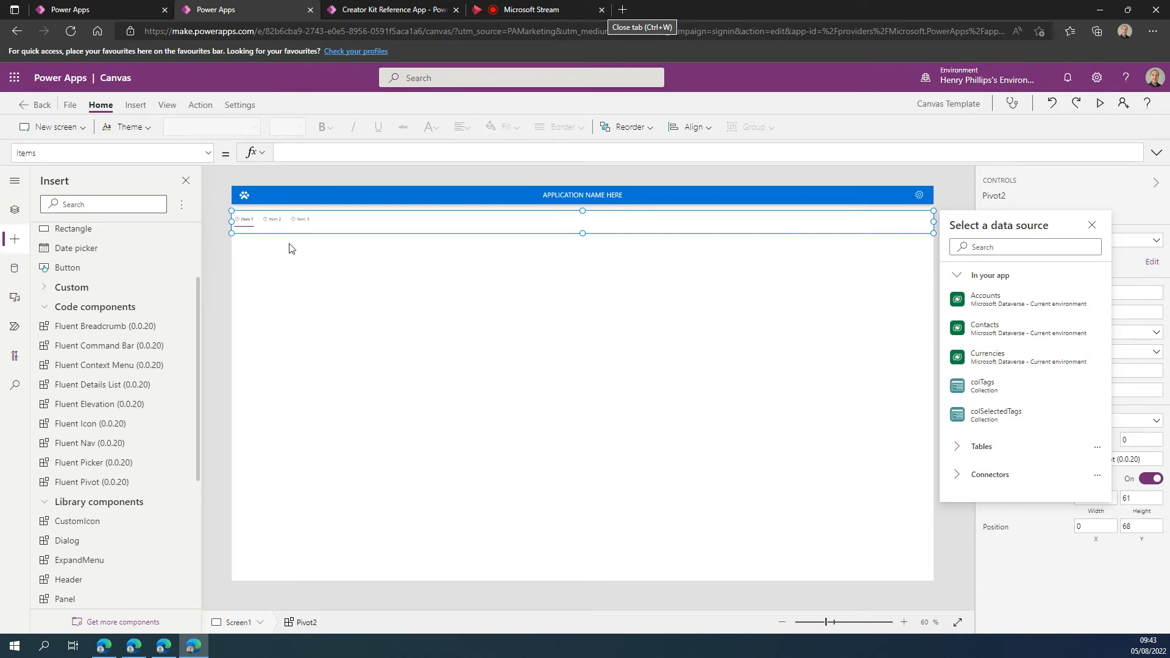
left_click_drag(334, 163, 350, 187)
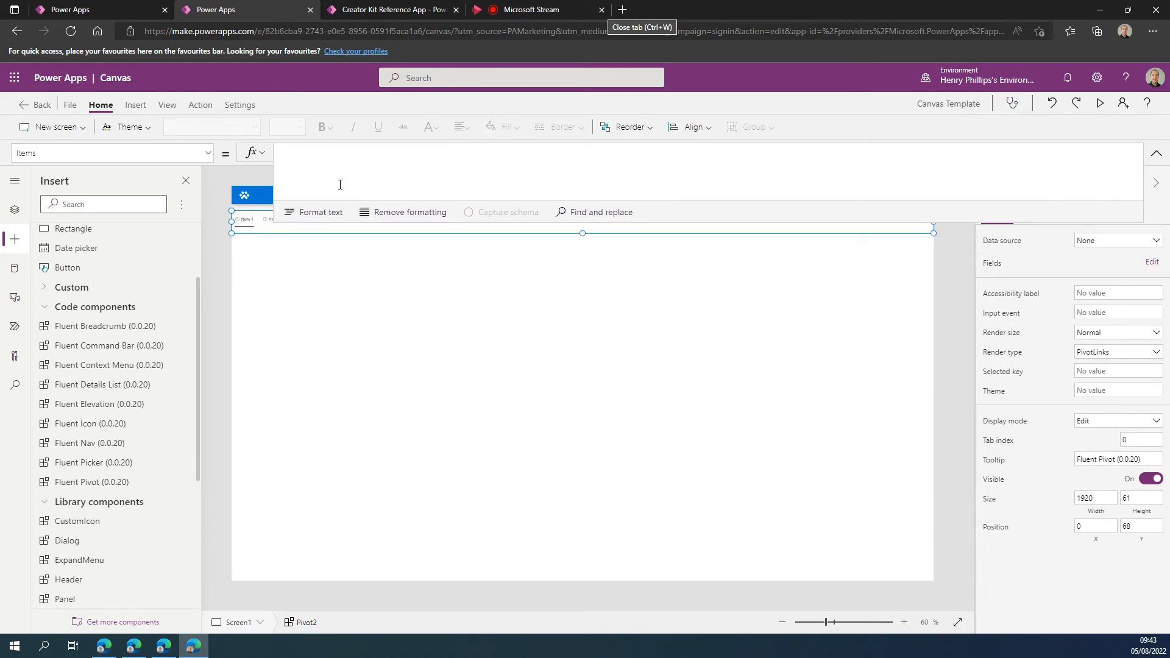
Step: Switch to the Creator Kit Reference App and examine the code of the basic DetailsList example
left_click(393, 10)
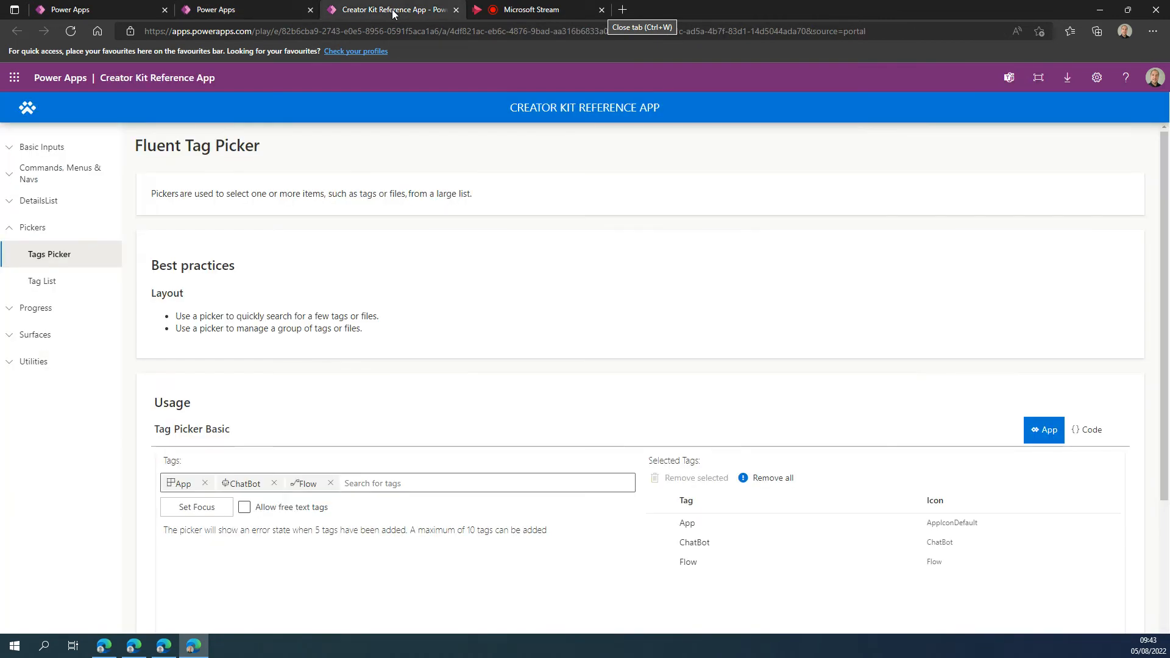
left_click(26, 203)
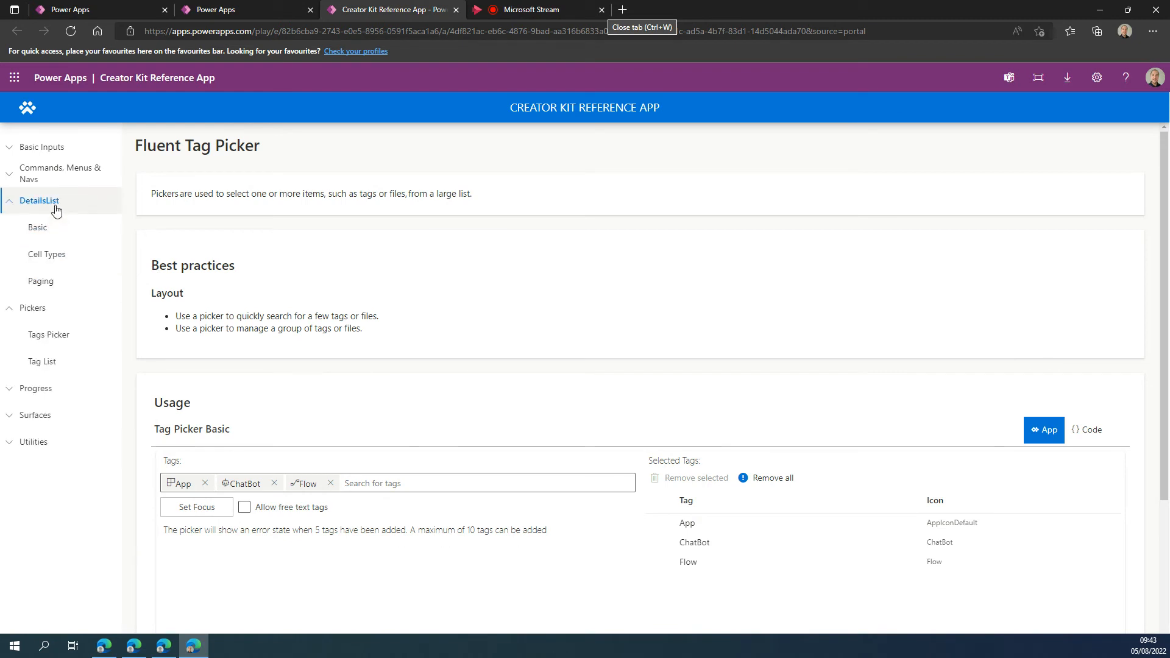
left_click(53, 229)
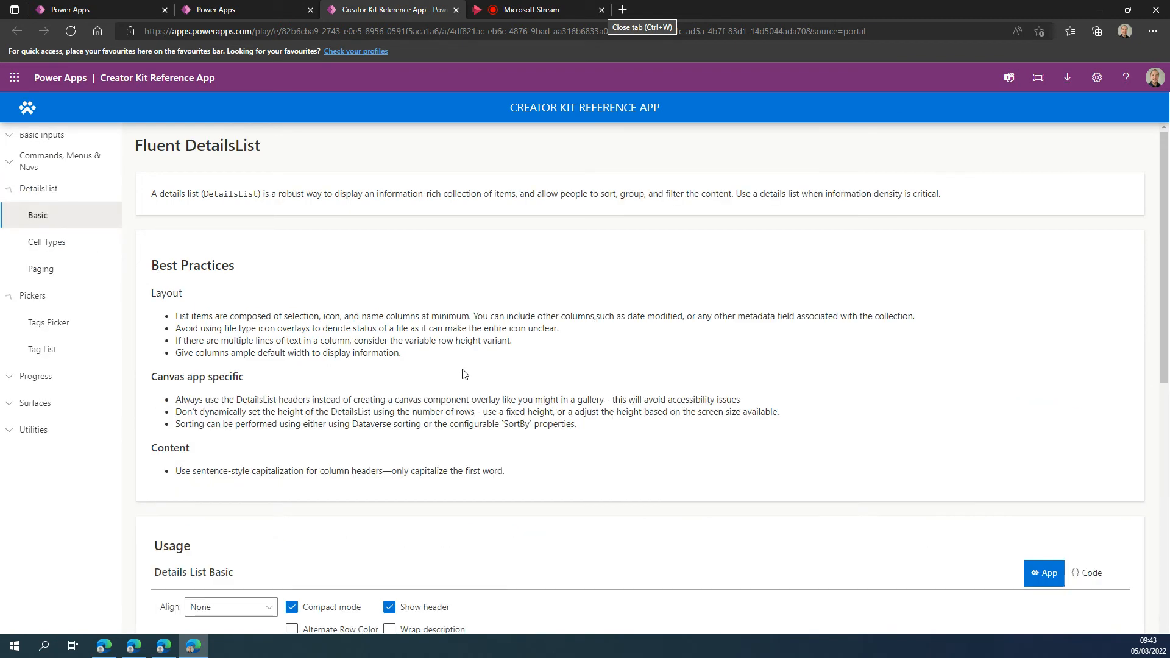
left_click(1076, 578)
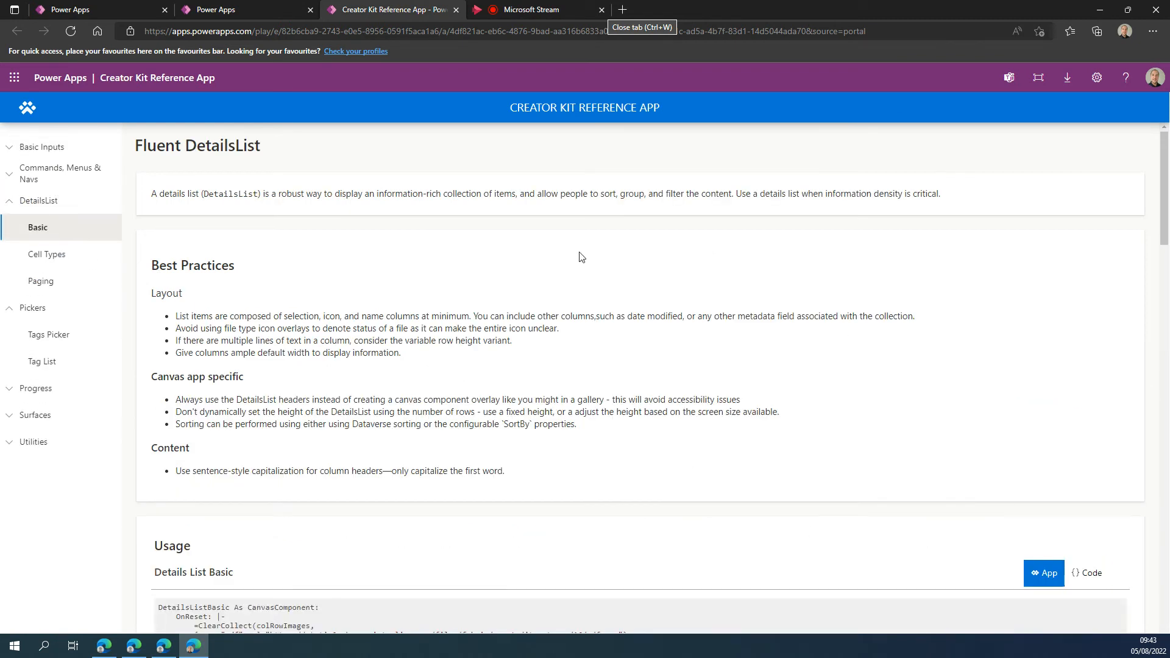
scroll(568, 269, "down", 15)
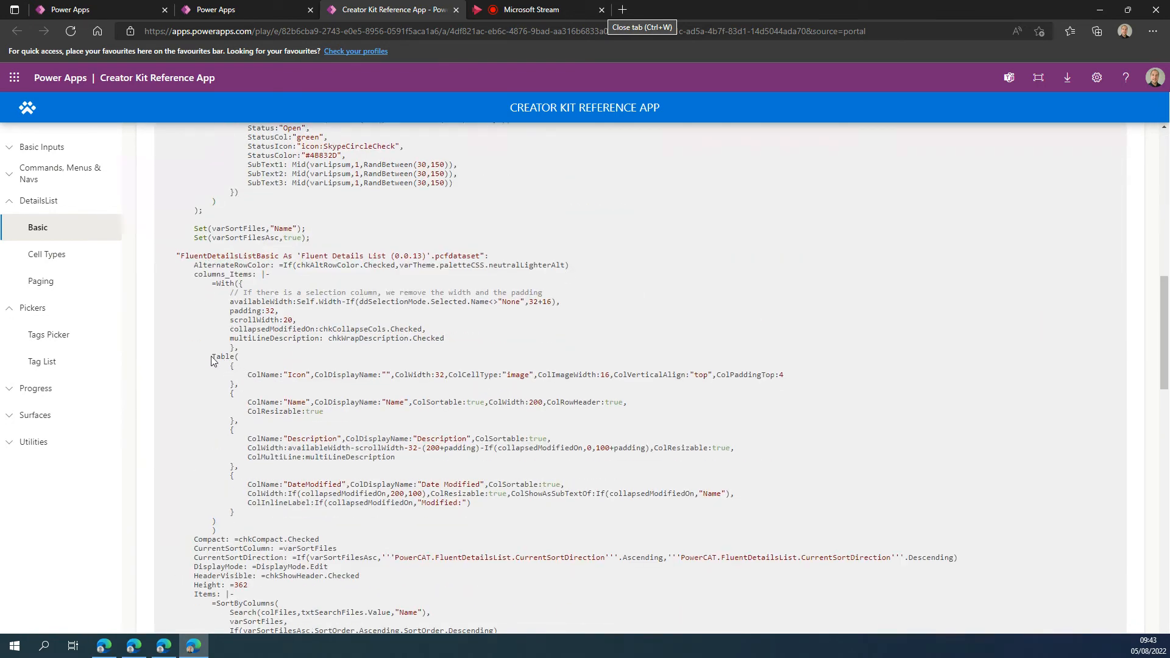
left_click_drag(214, 359, 234, 364)
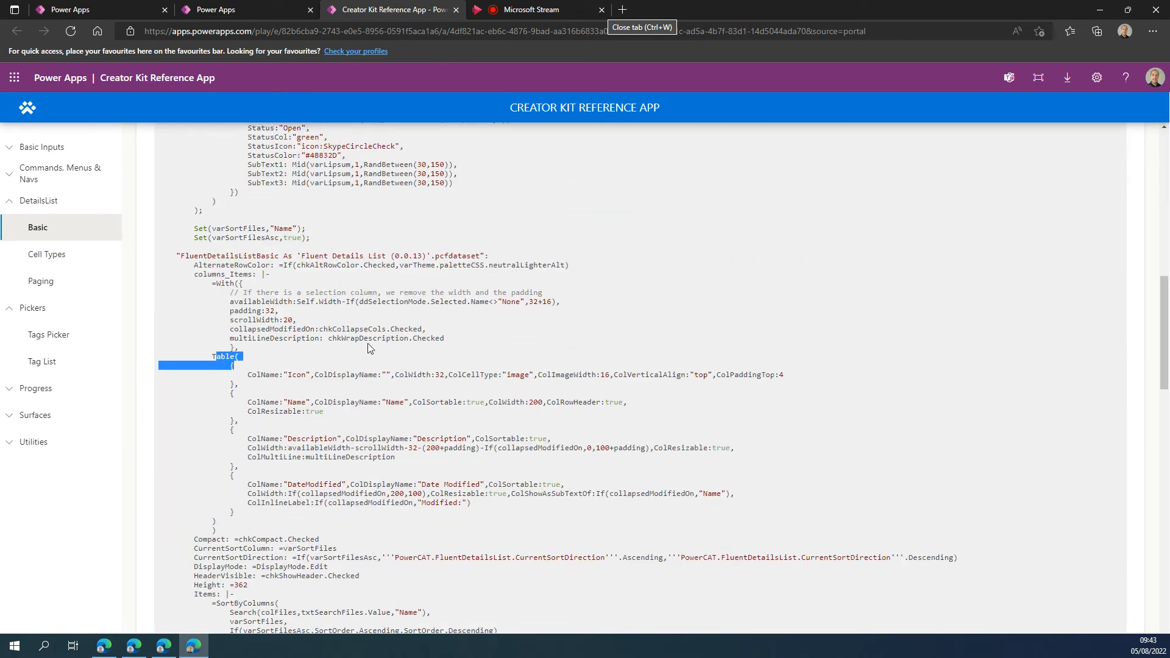
left_click(212, 361)
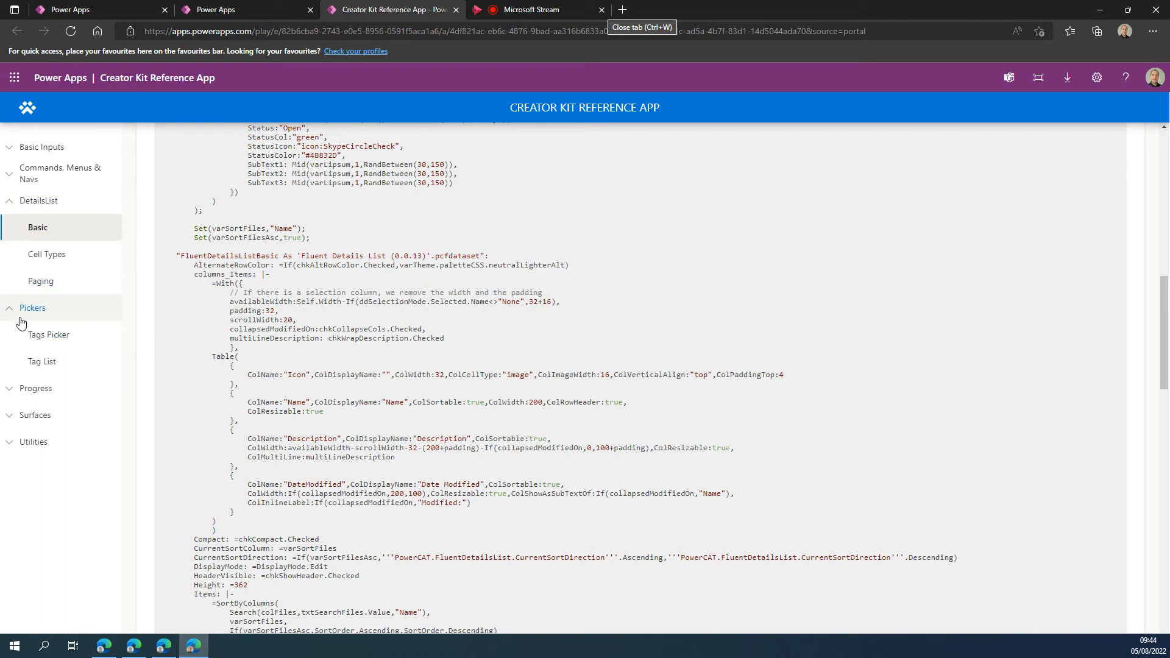
Step: Show the code of the Pivot Item Styles example and copy the Table formula from its Items property
left_click(12, 174)
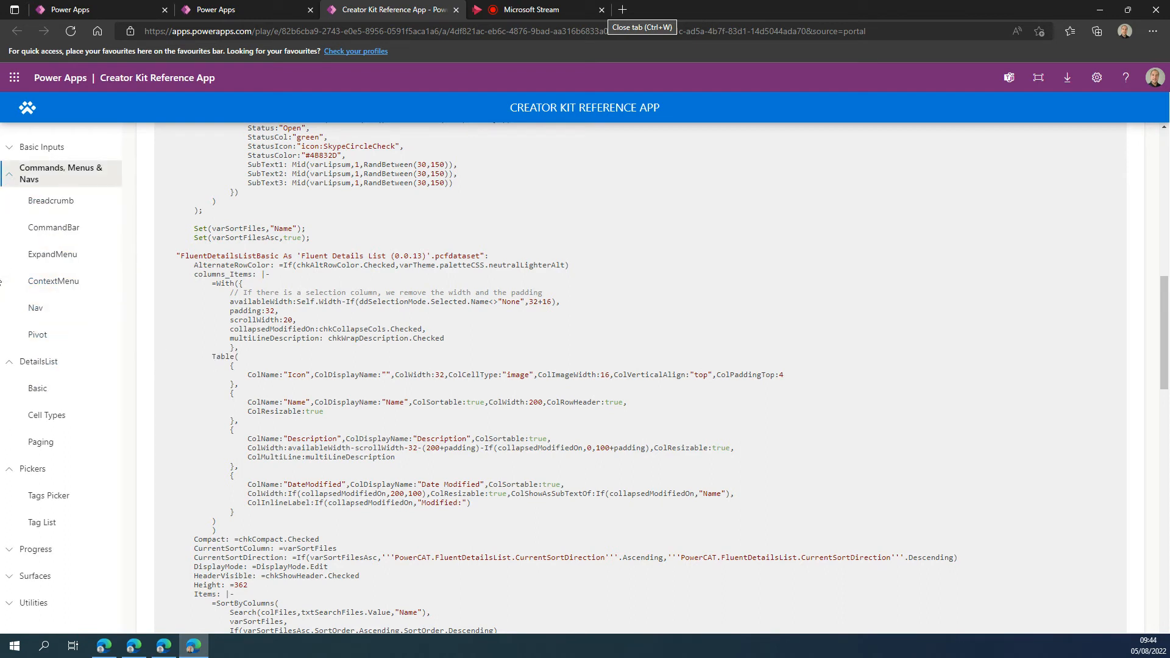
left_click(34, 335)
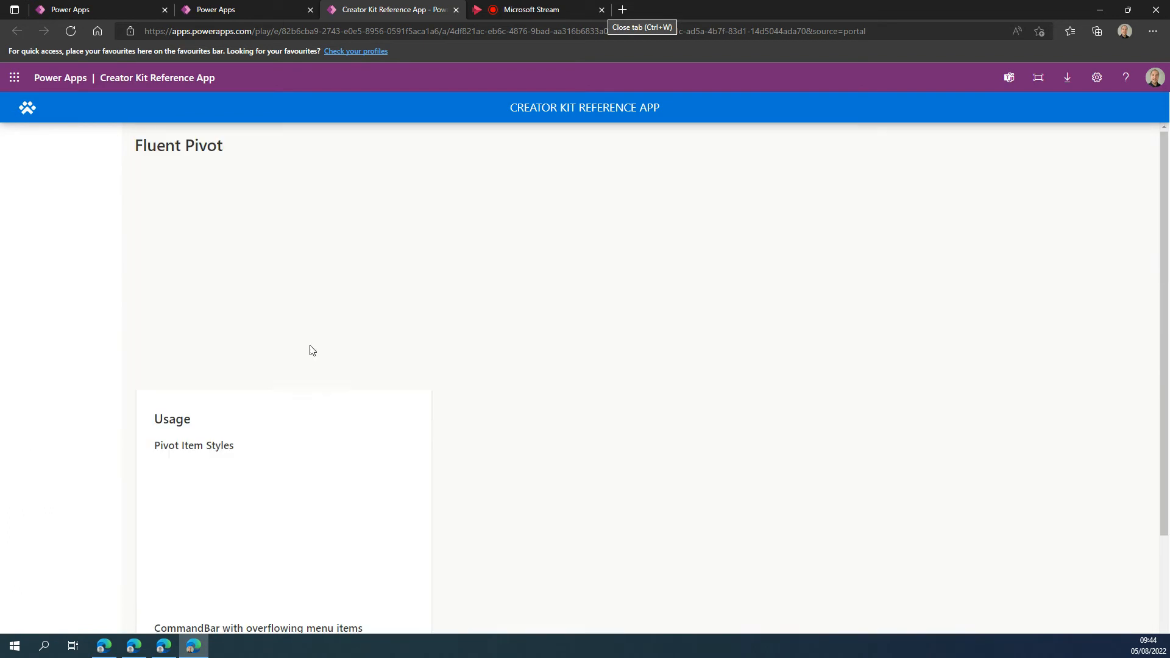
left_click(1086, 547)
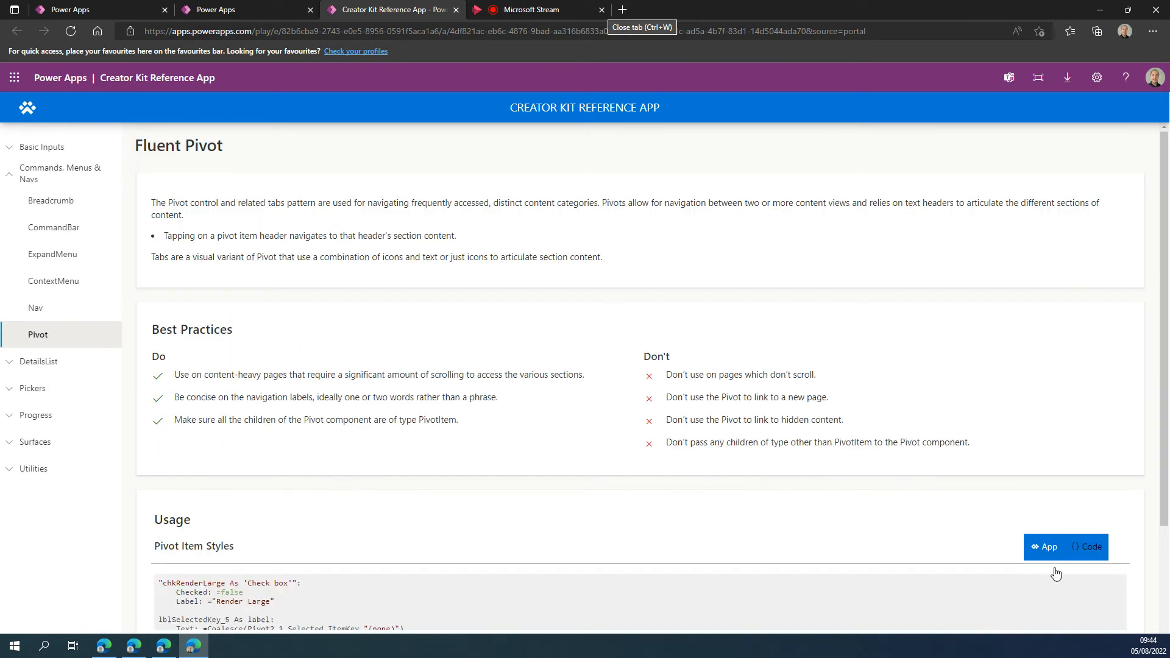
scroll(557, 339, "down", 5)
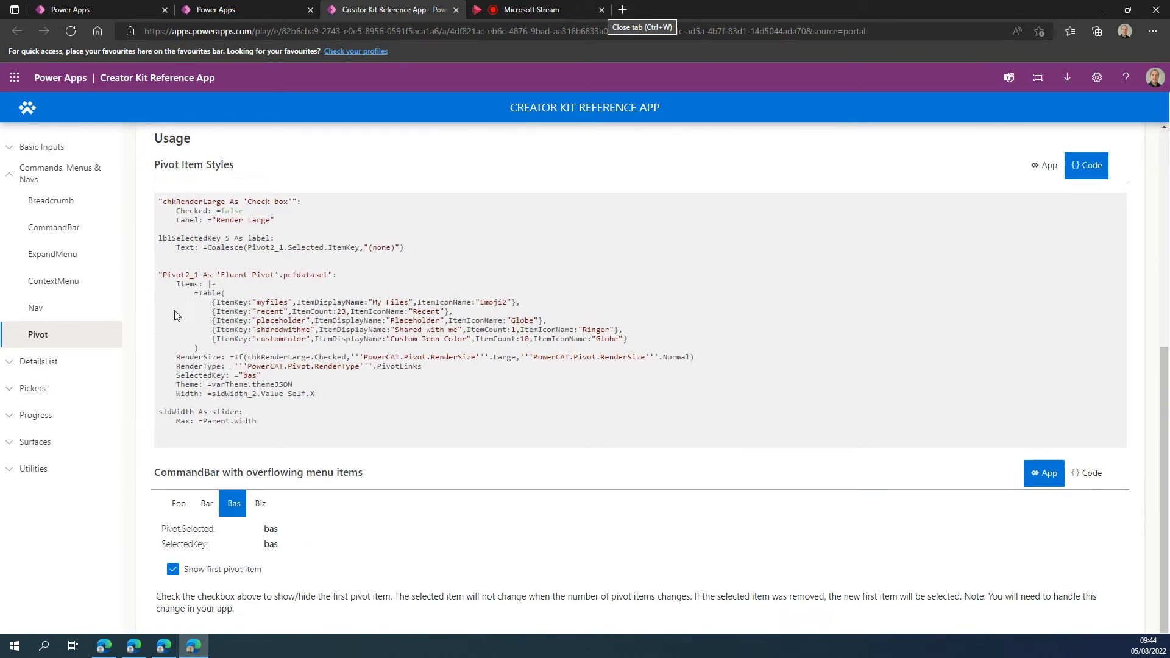
left_click_drag(198, 294, 254, 353)
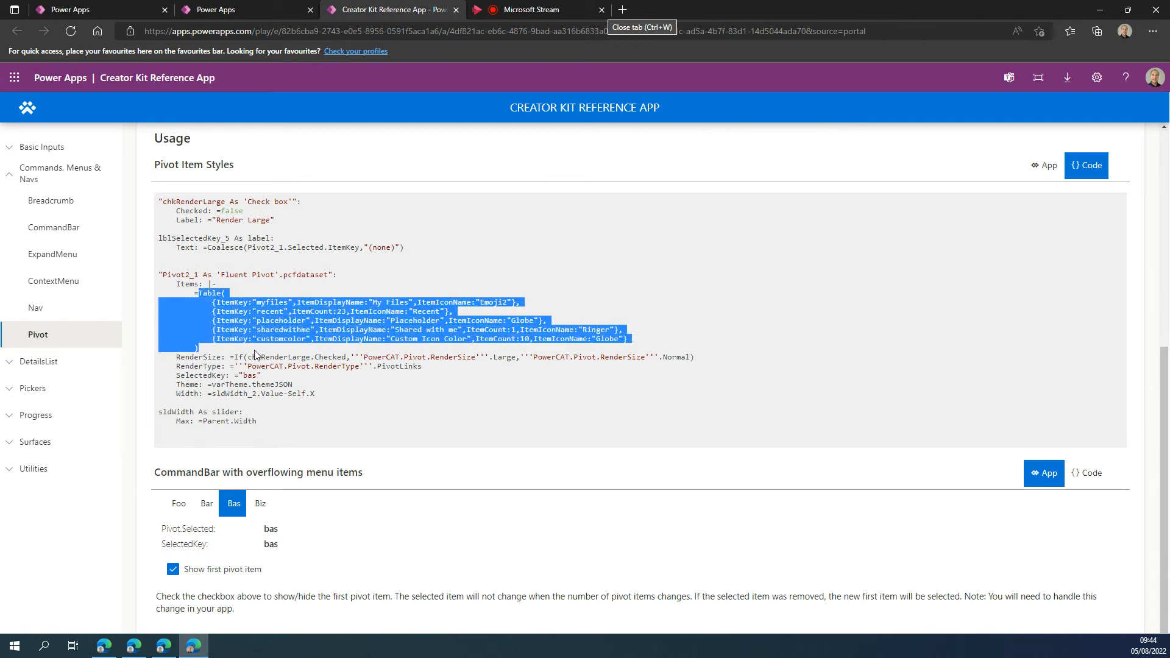
Step: Return to the canvas app, paste the copied Table formula as the pivot's Items, and enlarge the formula editor
left_click(250, 10)
left_click(334, 176)
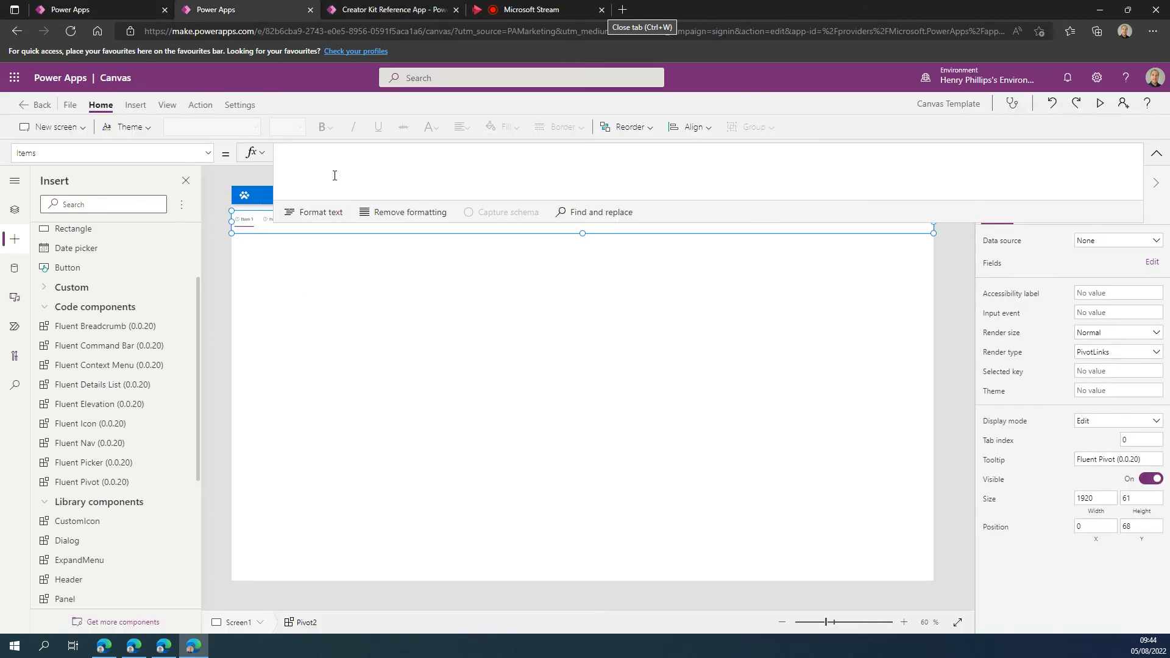
key("ctrl+v")
left_click_drag(760, 244, 768, 337)
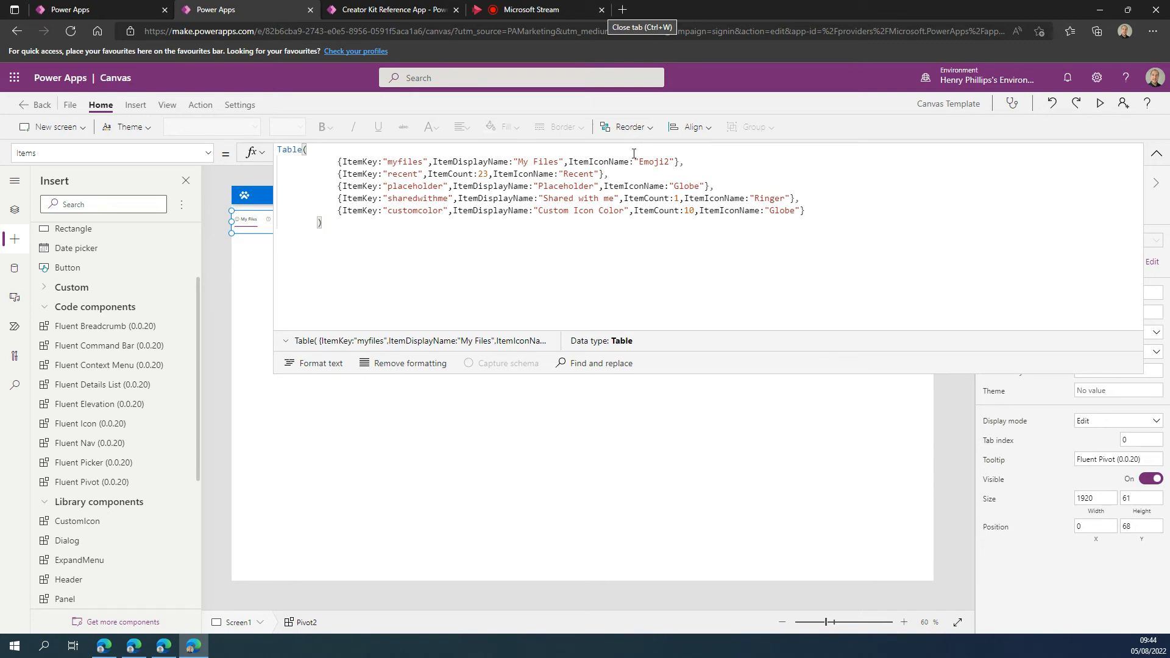
Step: In the first pivot item, set ItemIconName to Money and ItemKey to finance
double_click(669, 160)
type("Money")
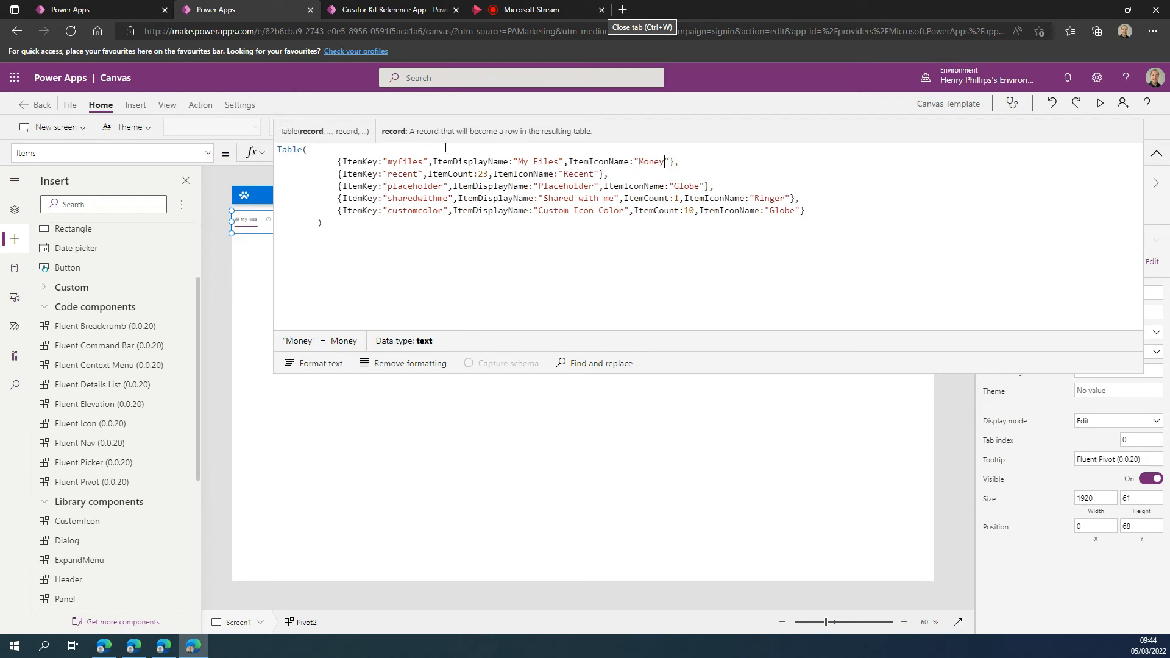
left_click_drag(423, 163, 393, 161)
type("finance")
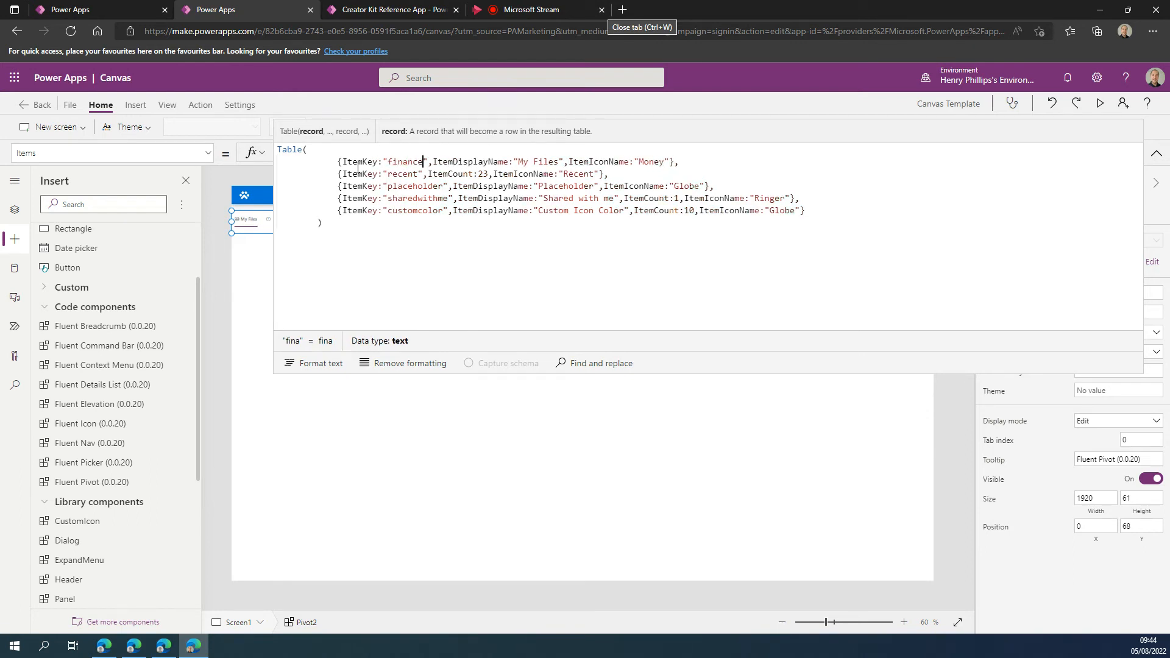
Step: Set the first pivot item's ItemDisplayName to Finance
double_click(546, 161)
key("BackSpace")
key("BackSpace")
key("BackSpace")
key("BackSpace")
type("Finance")
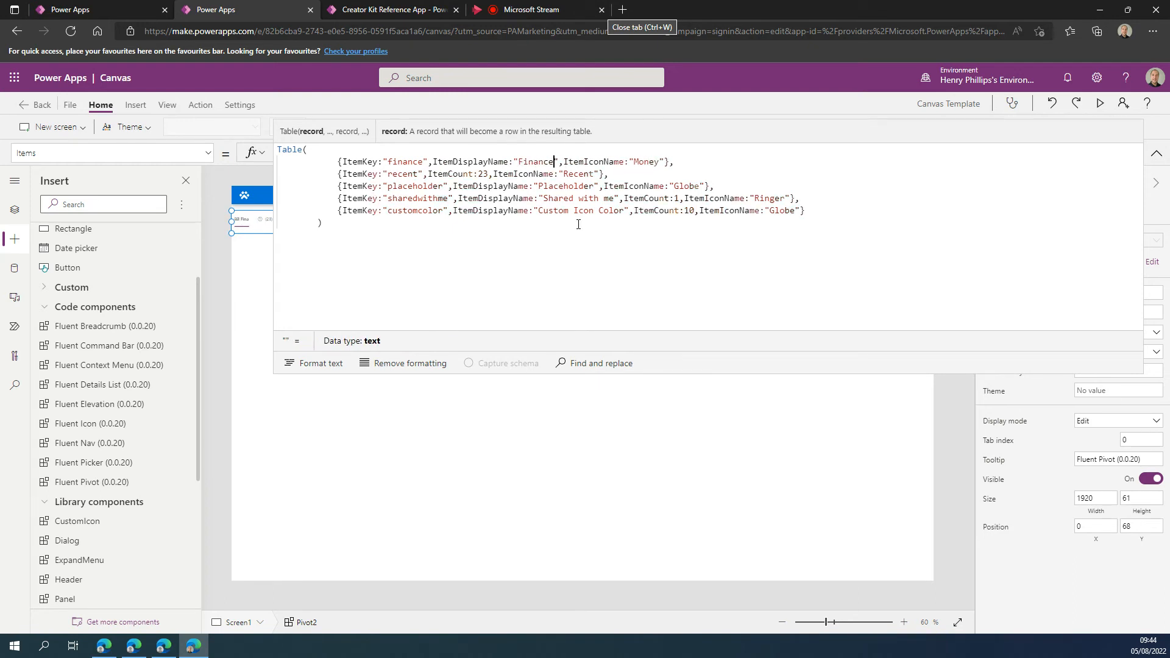
Step: Set the first pivot item's ItemDisplayName to Costs
key("BackSpace")
key("BackSpace")
key("BackSpace")
key("BackSpace")
key("BackSpace")
key("BackSpace")
key("BackSpace")
type("Costs")
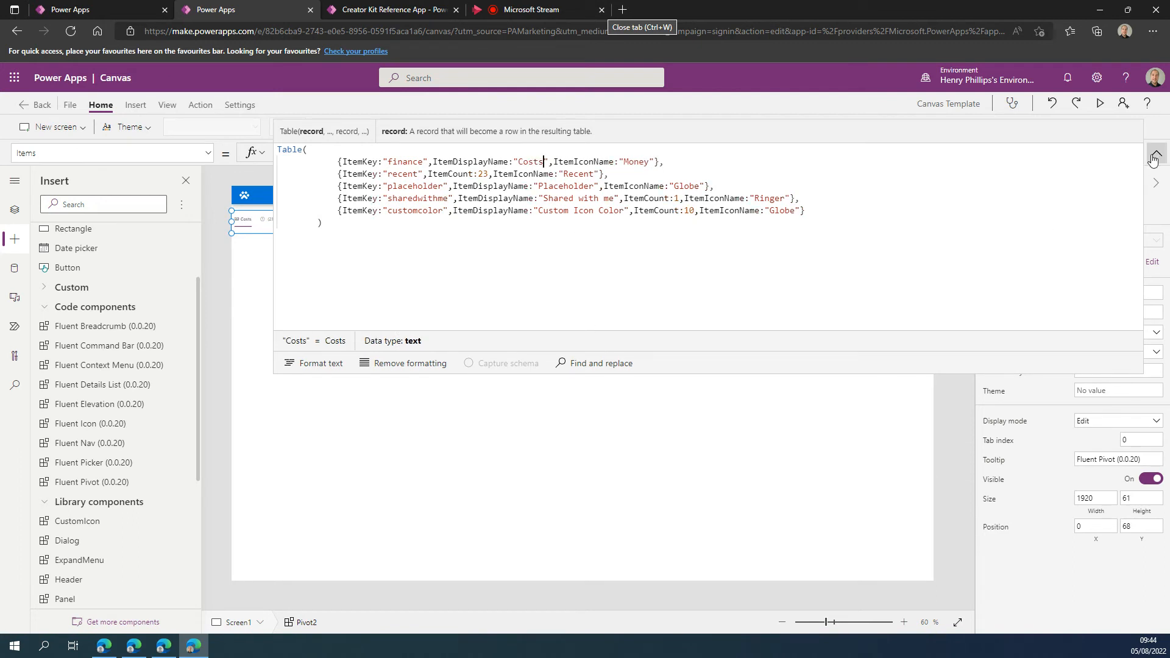
Step: Compare the Items table formula of the pivot with its tabs on the canvas
left_click(1150, 160)
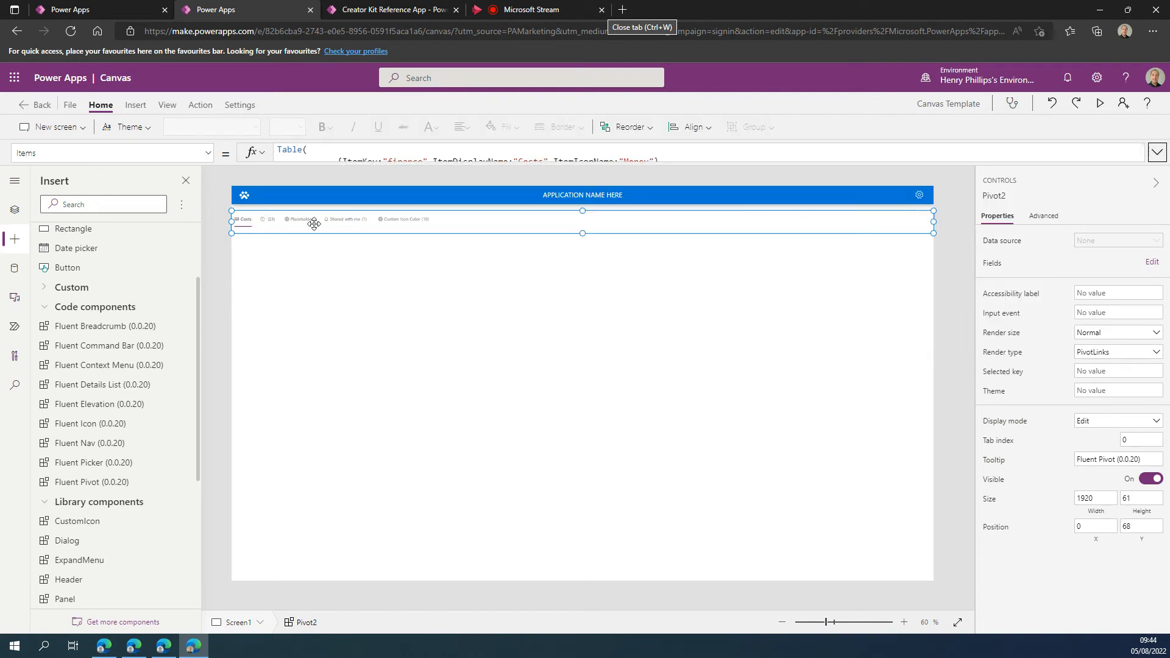
left_click(426, 162)
left_click(569, 248)
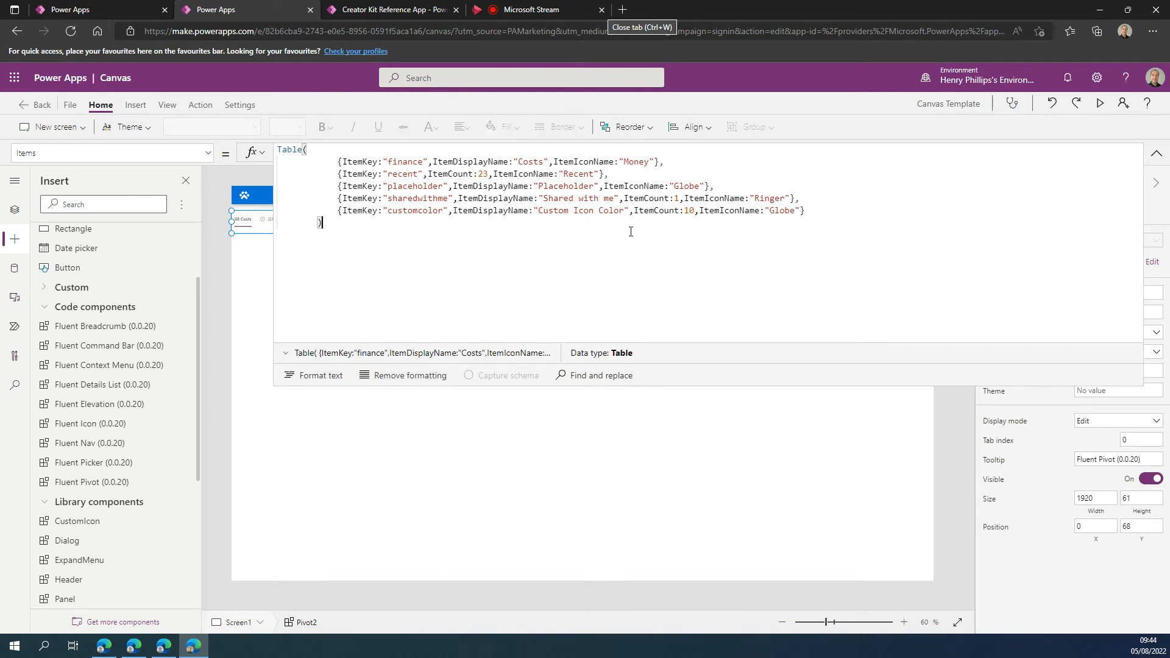
left_click_drag(704, 386, 728, 174)
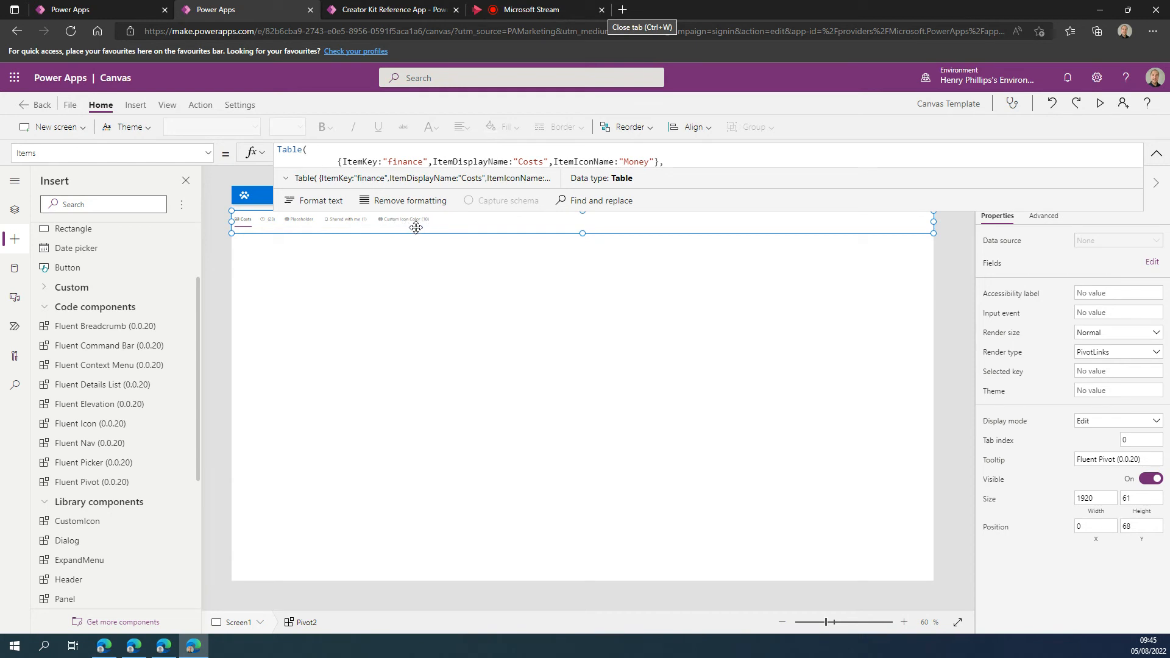
left_click_drag(661, 212, 658, 390)
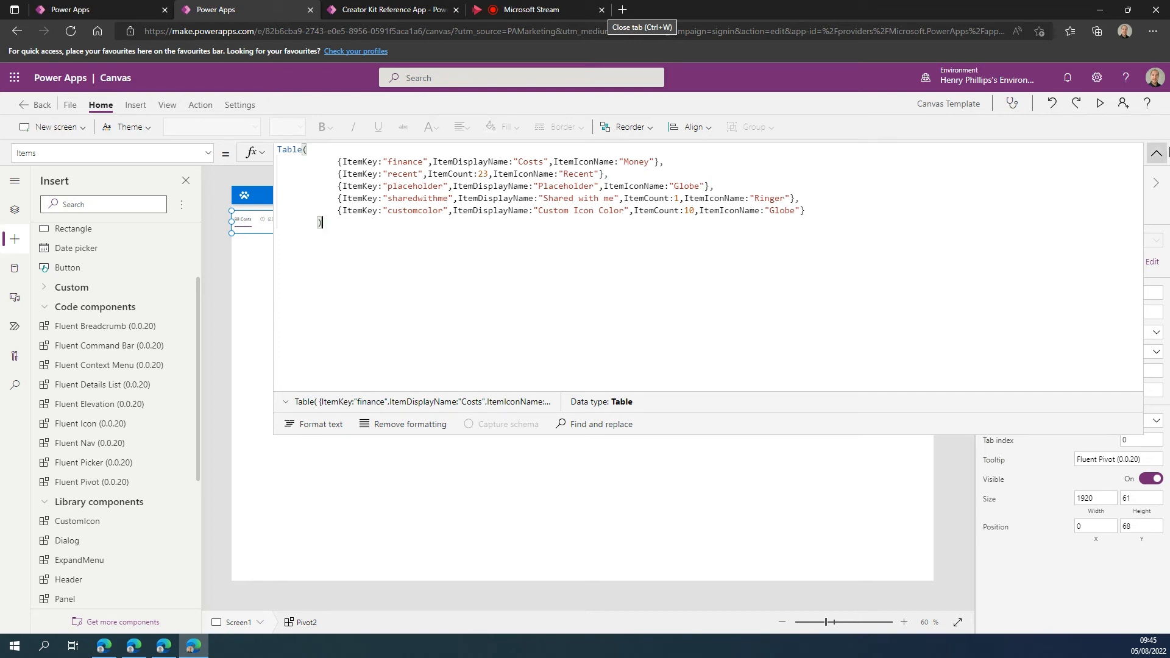
left_click(1156, 154)
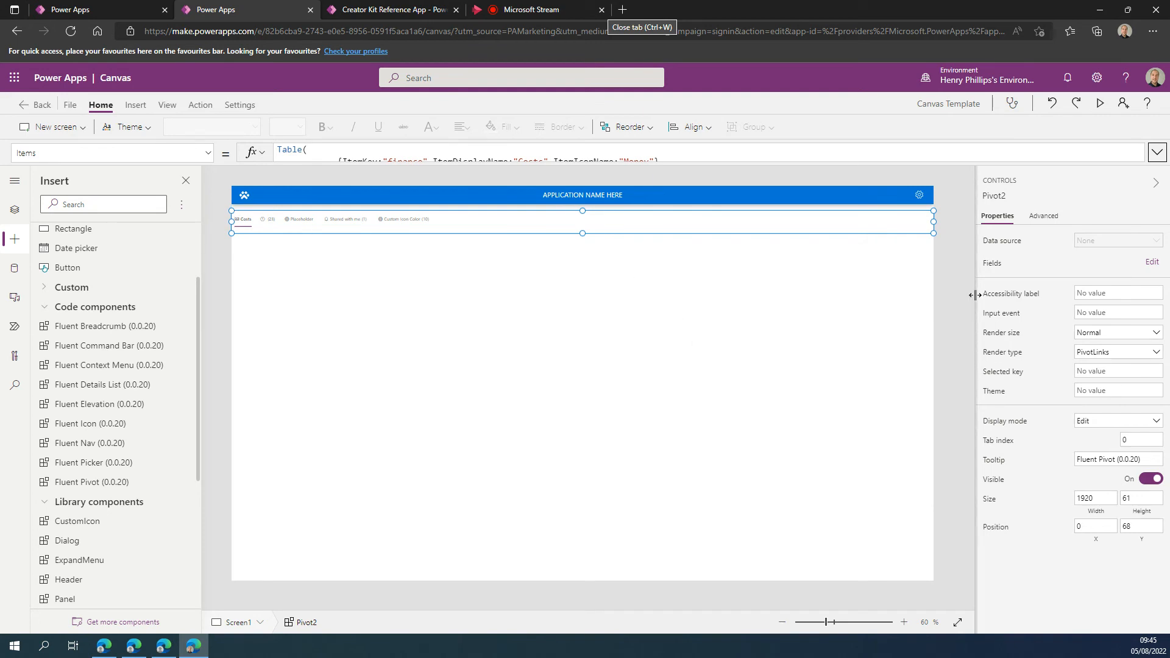
left_click(957, 286)
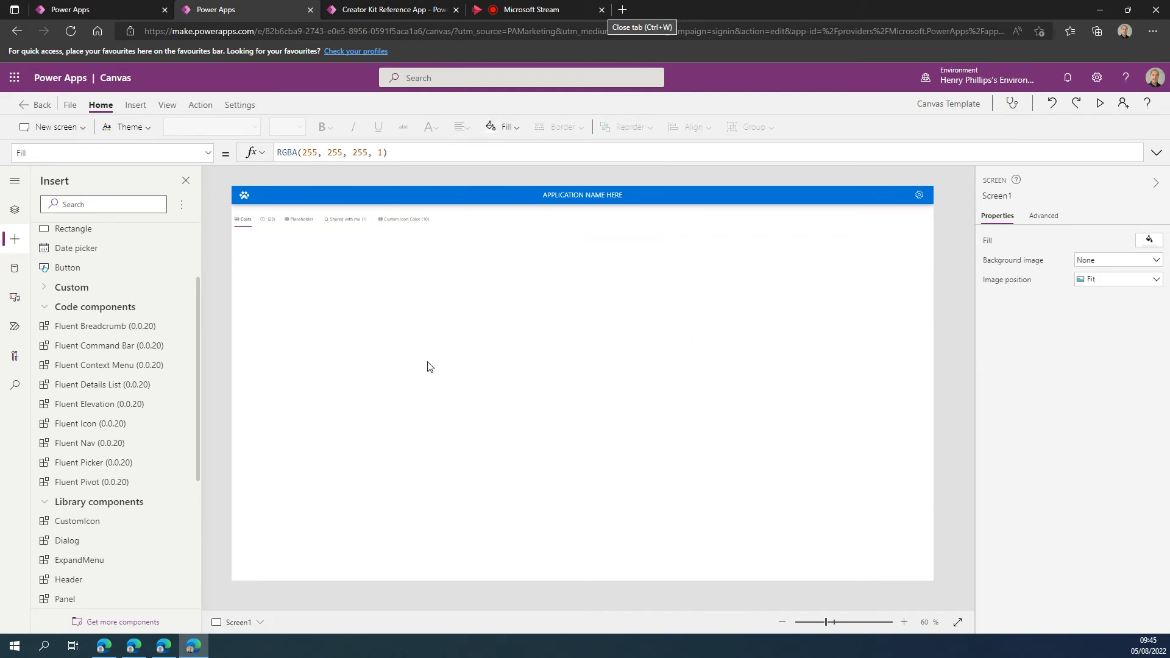
left_click(343, 223)
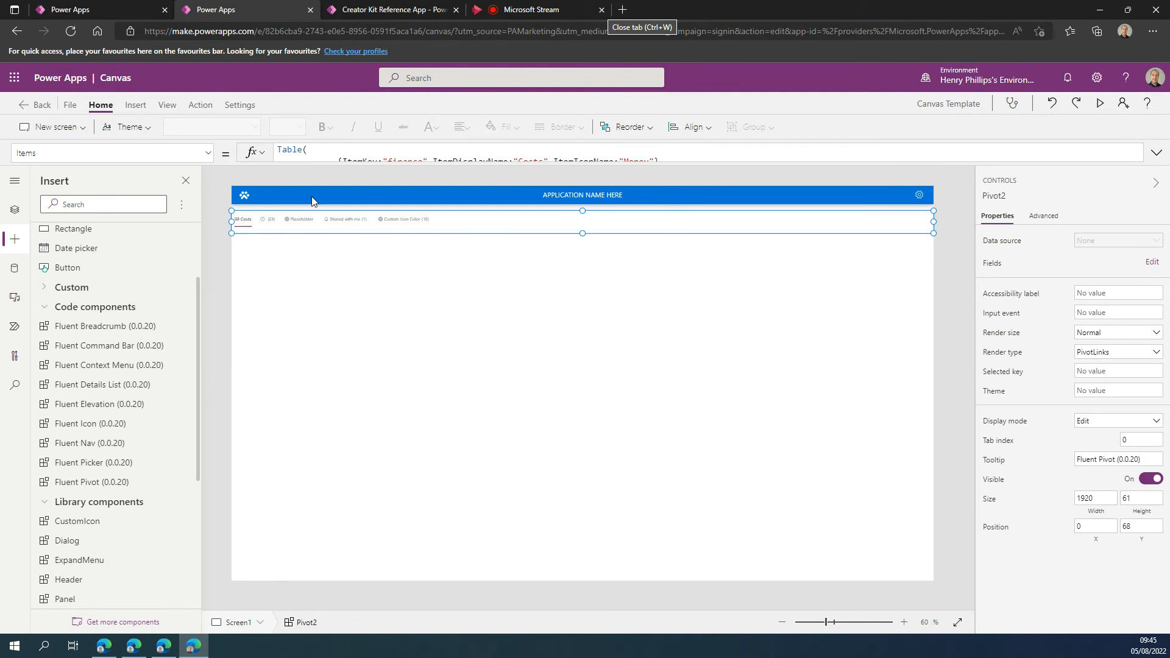
left_click(366, 298)
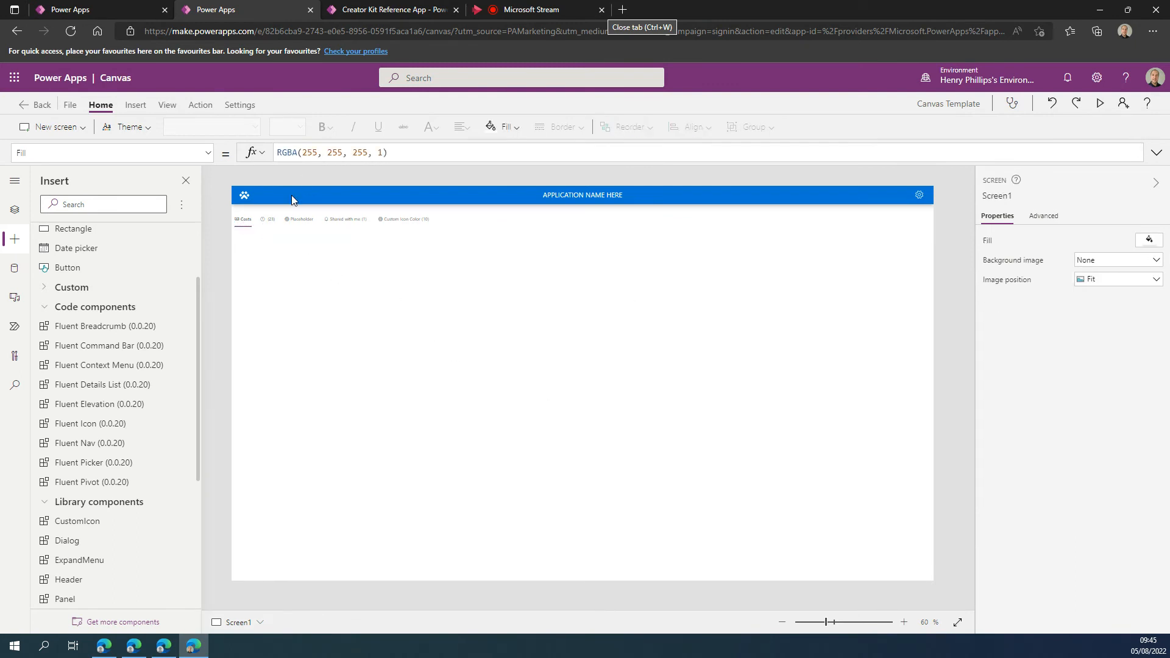
Step: Insert a text label and place it below the pivot at about X 75, Y 186
left_click(139, 104)
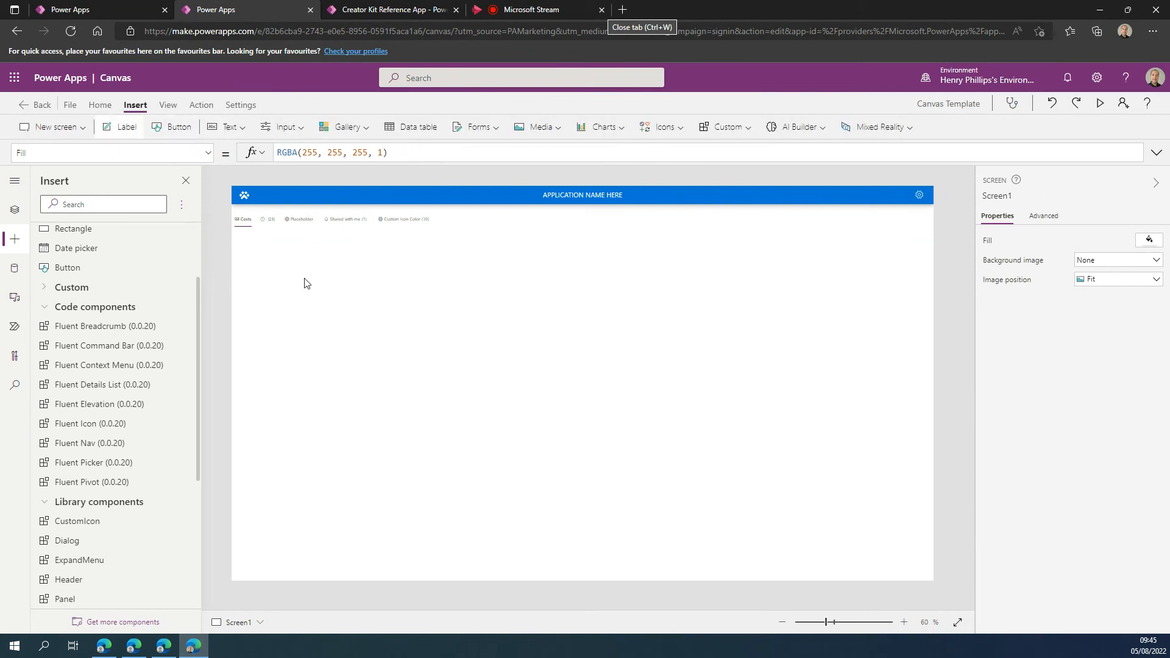
left_click(121, 127)
left_click_drag(281, 205, 273, 269)
left_click_drag(328, 162, 334, 203)
left_click_drag(308, 152, 270, 157)
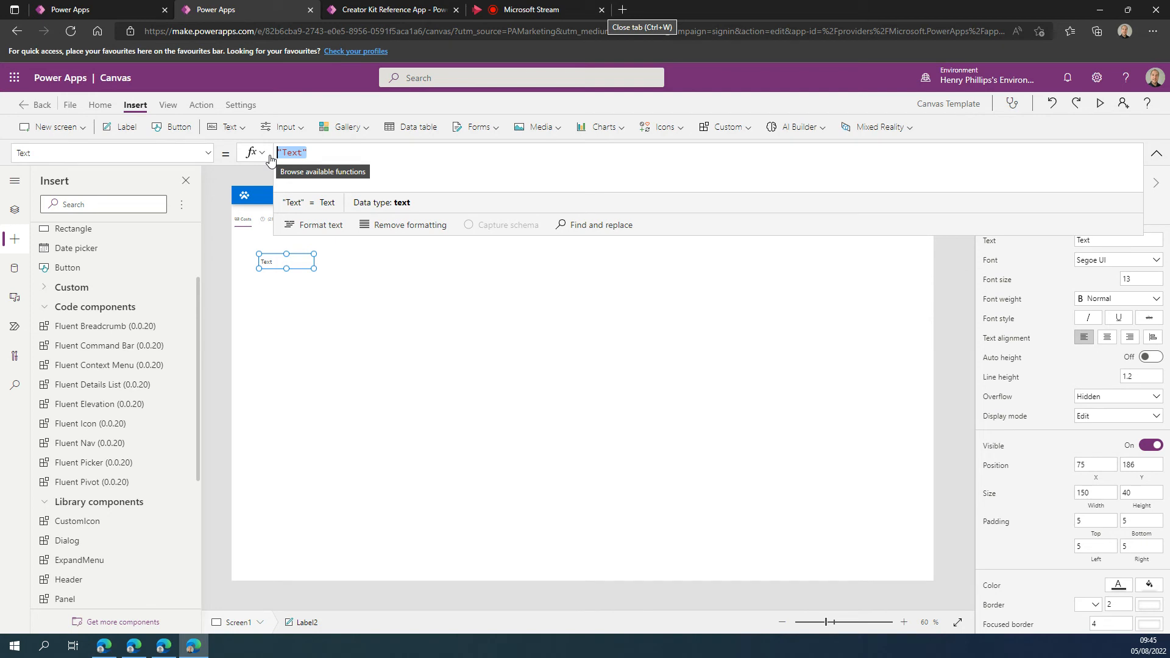
Step: Locate the new pivot under Screen1 in the control tree and check its control name
left_click(15, 211)
scroll(143, 399, "down", 3)
scroll(142, 402, "down", 3)
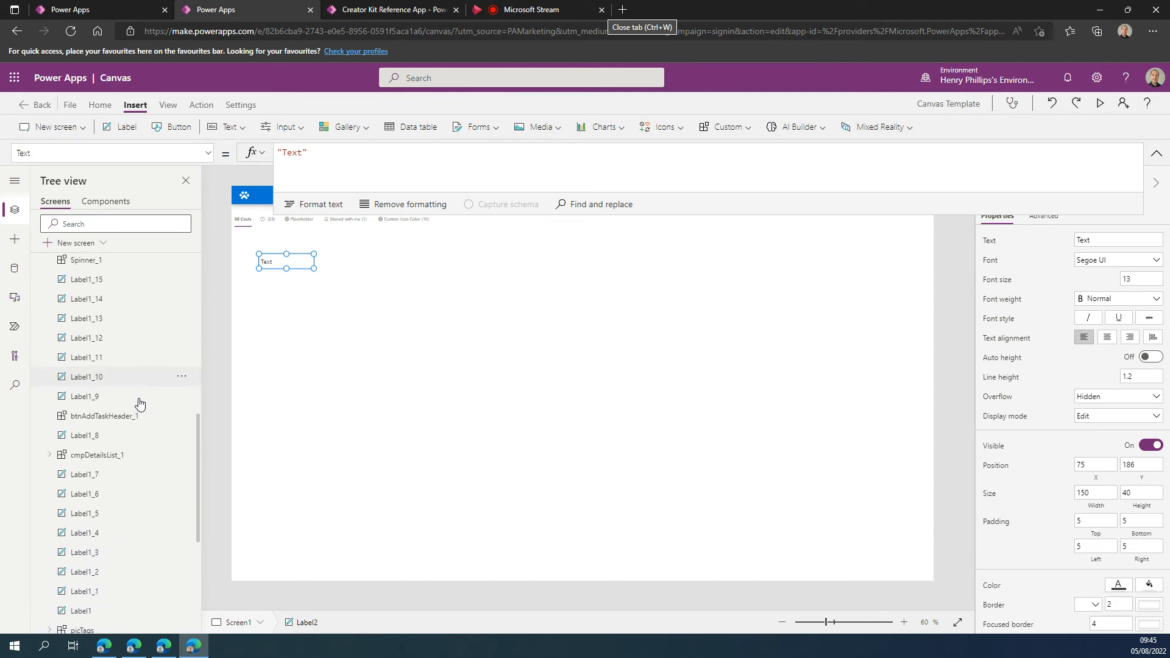
scroll(139, 402, "up", 2)
left_click(340, 224)
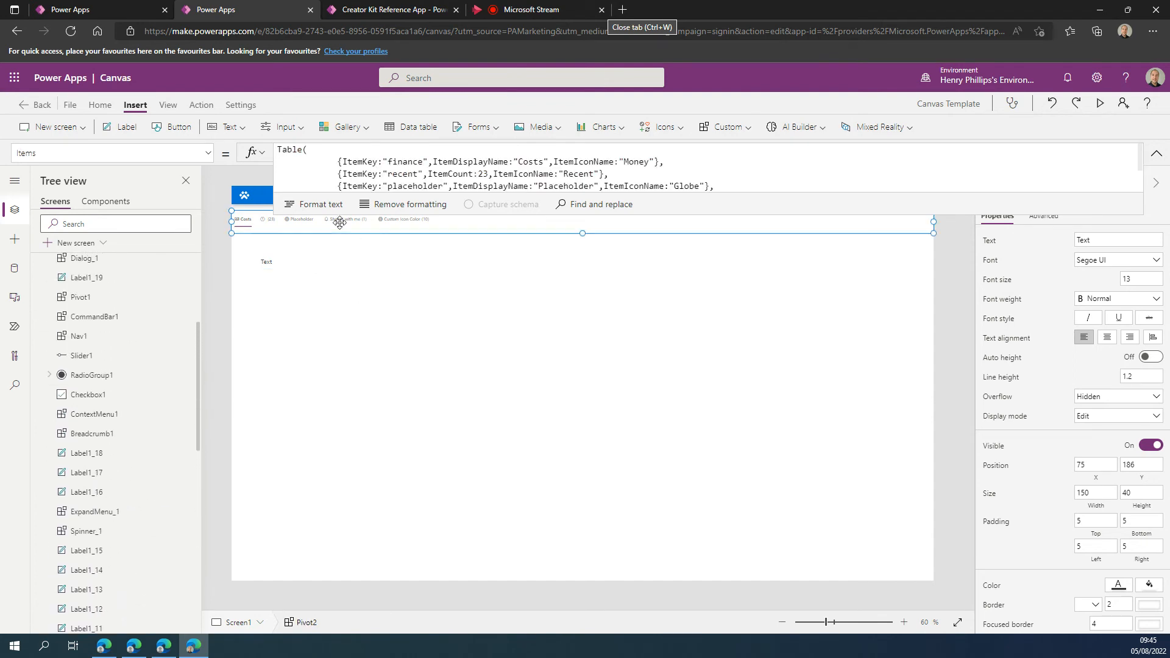
scroll(107, 405, "down", 8)
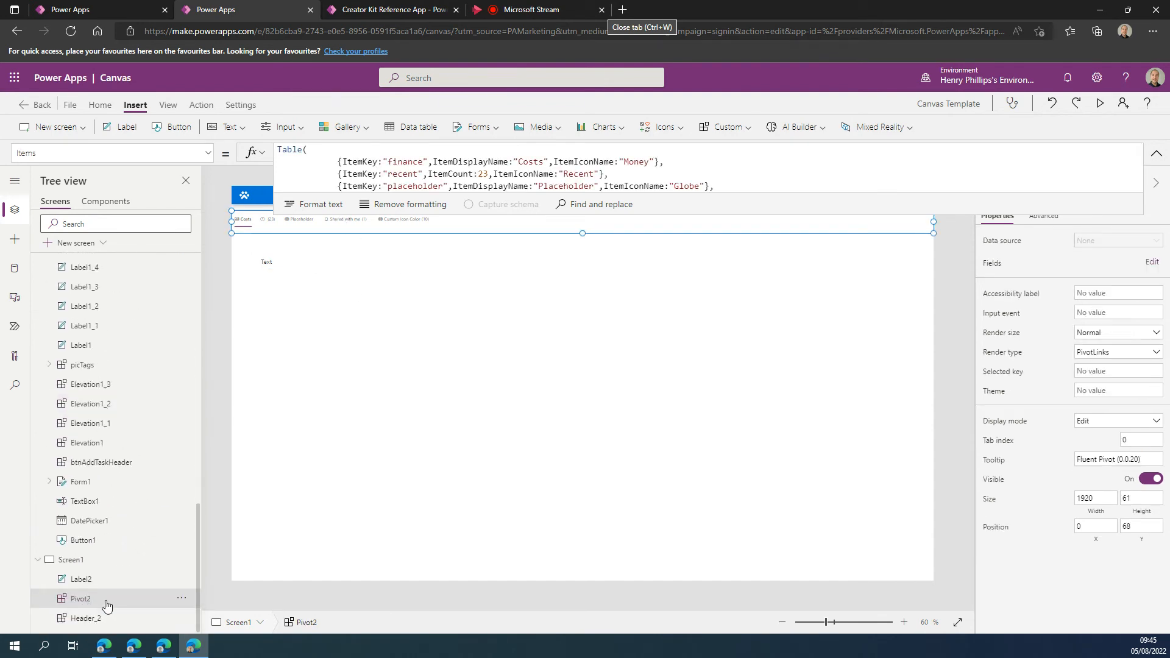
right_click(116, 603)
left_click(139, 543)
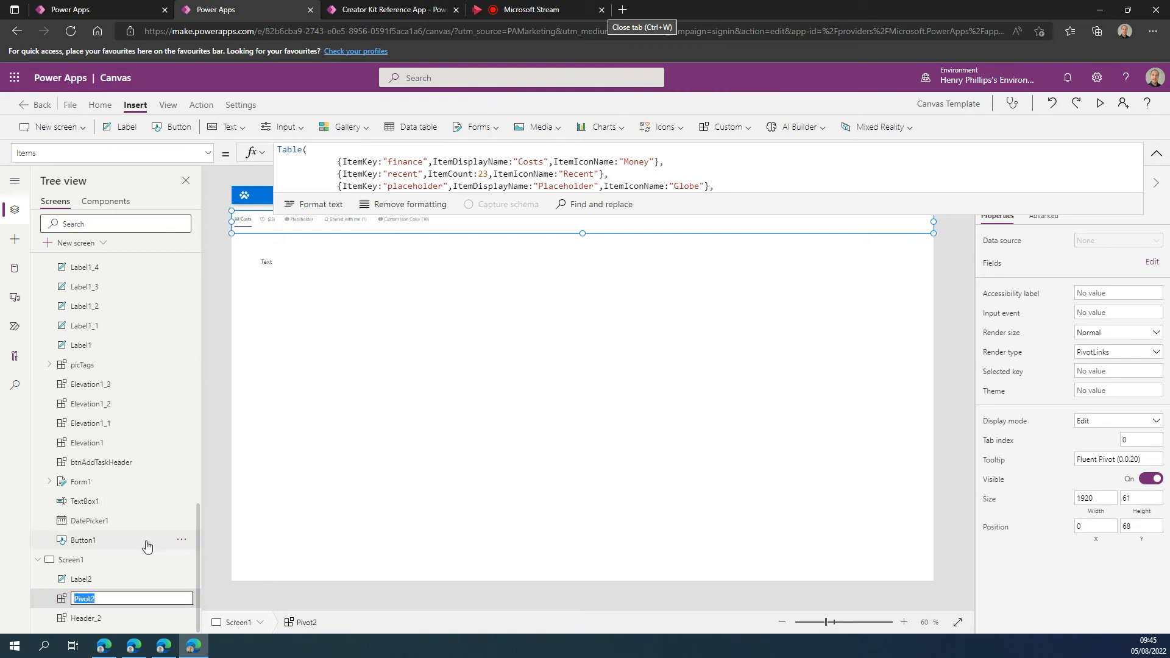
left_click(419, 372)
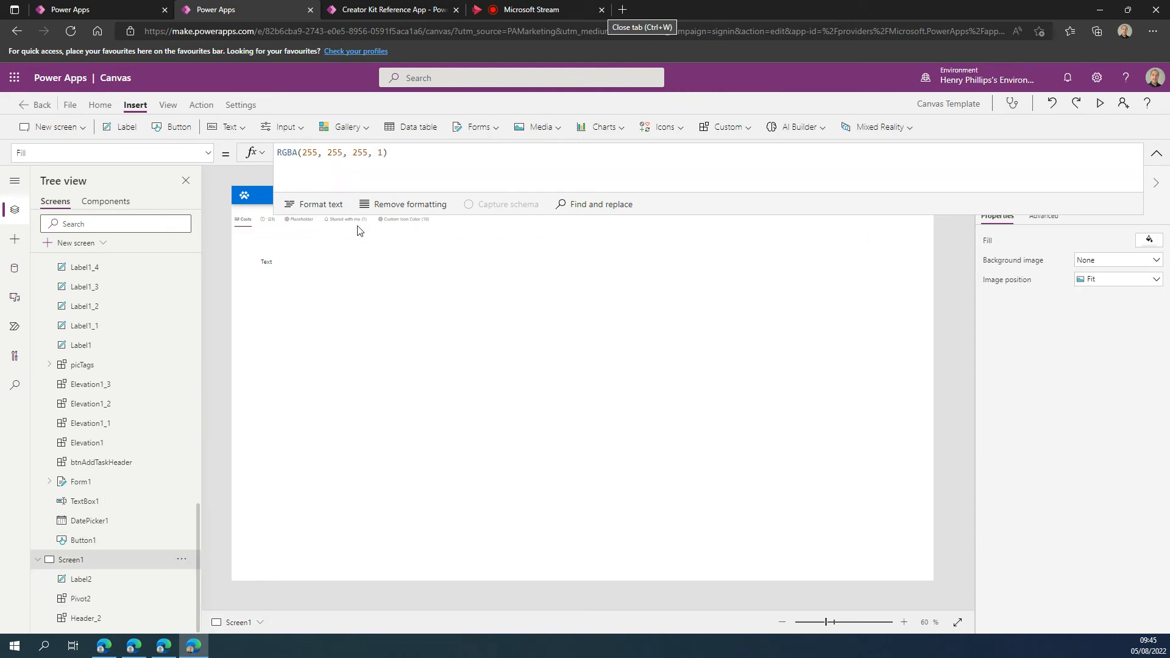
Step: Set the label's Text formula to Pivot2.Selected.ItemKey
left_click(282, 263)
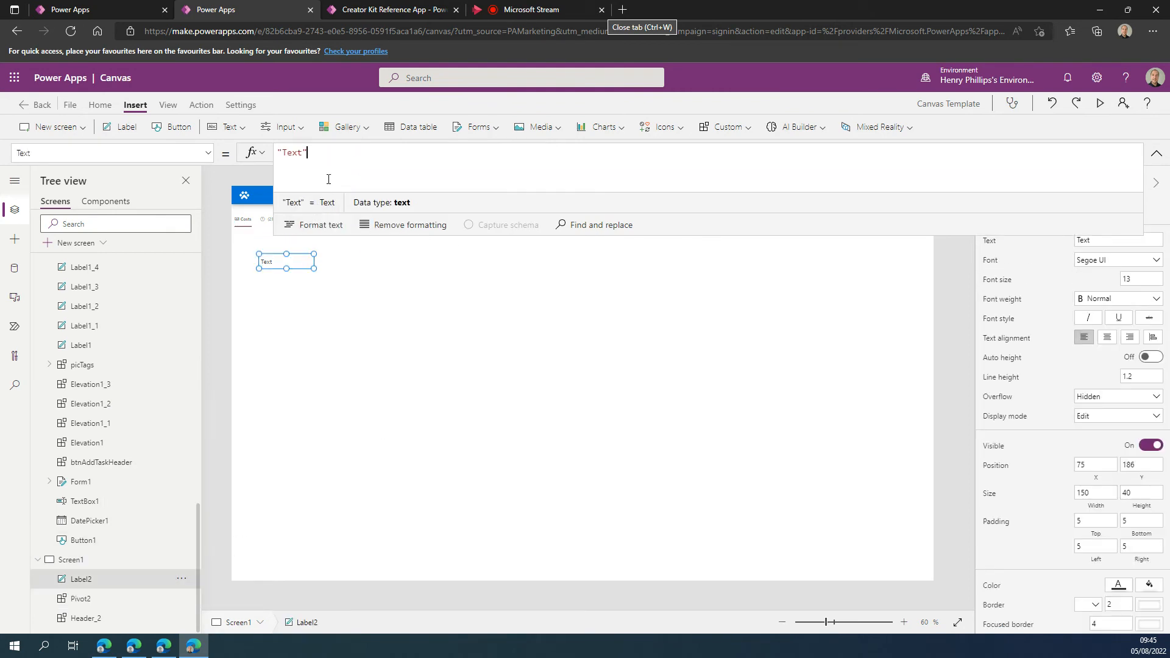
left_click_drag(328, 179, 241, 165)
type("Pivot2.sel")
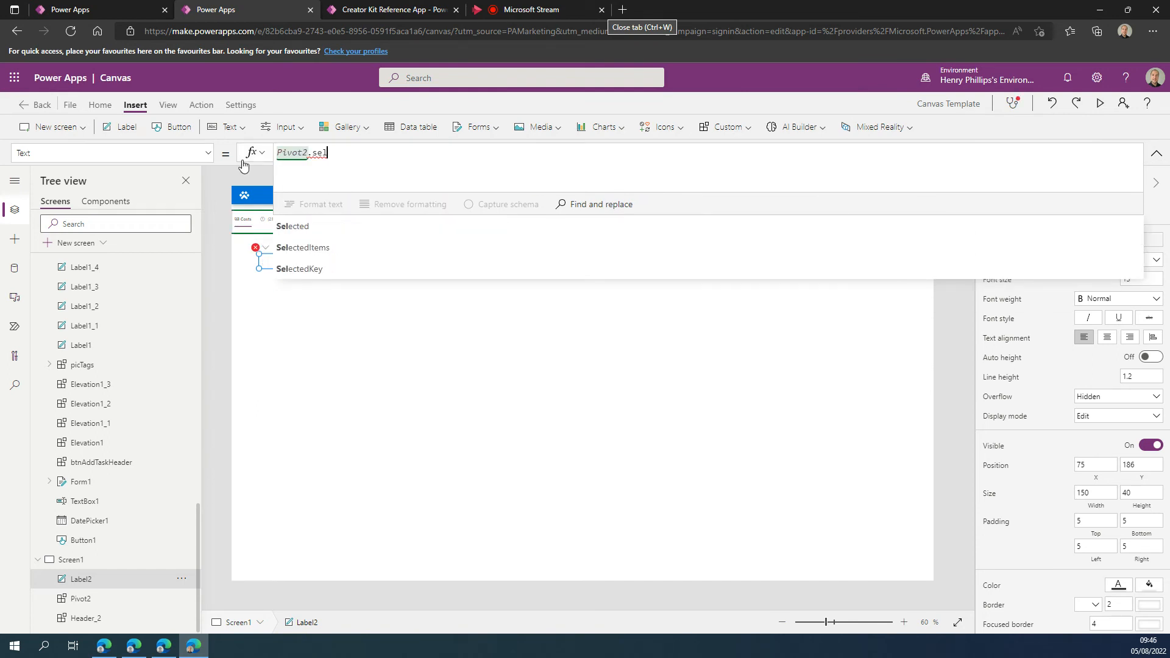
key("Tab")
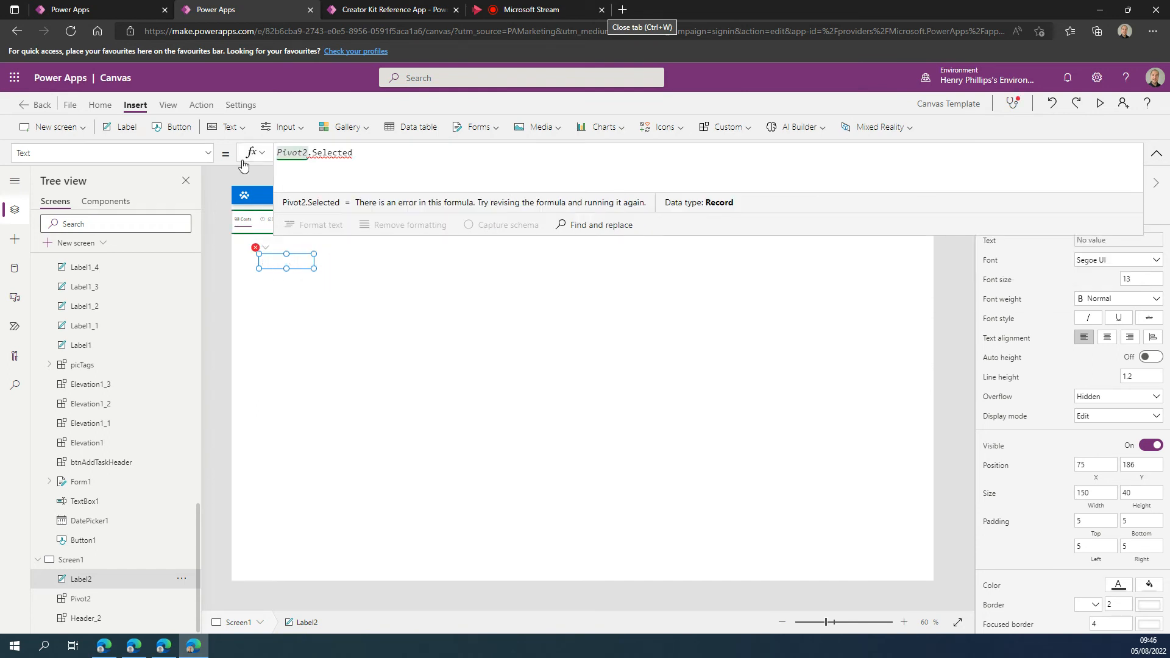
type(".it")
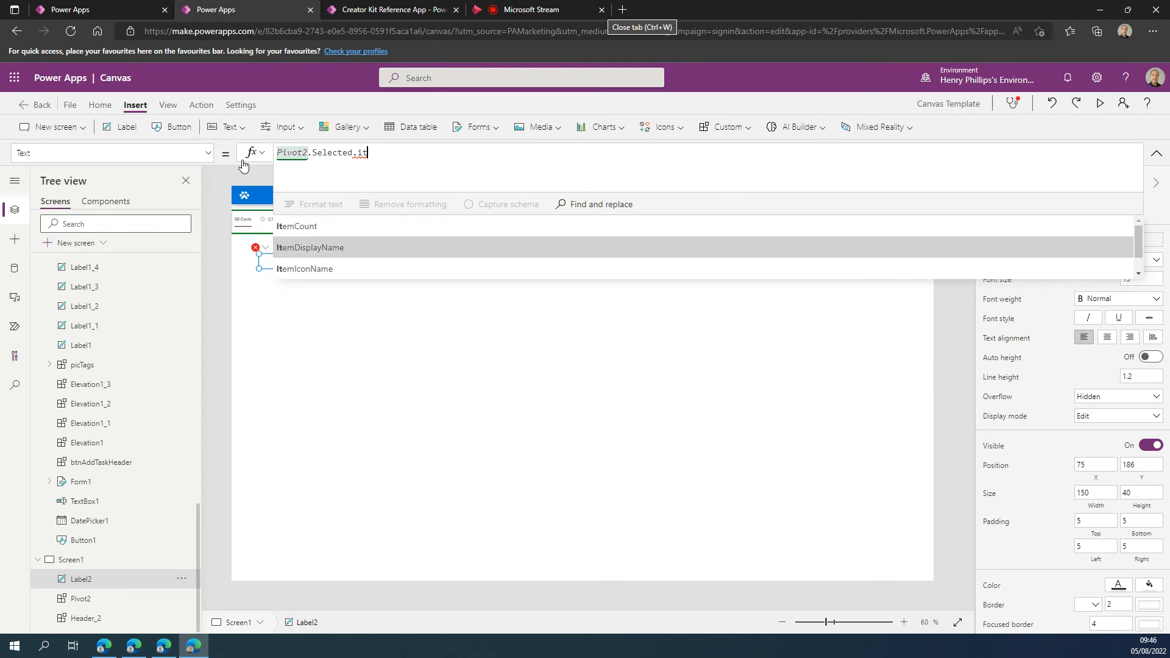
key("Tab")
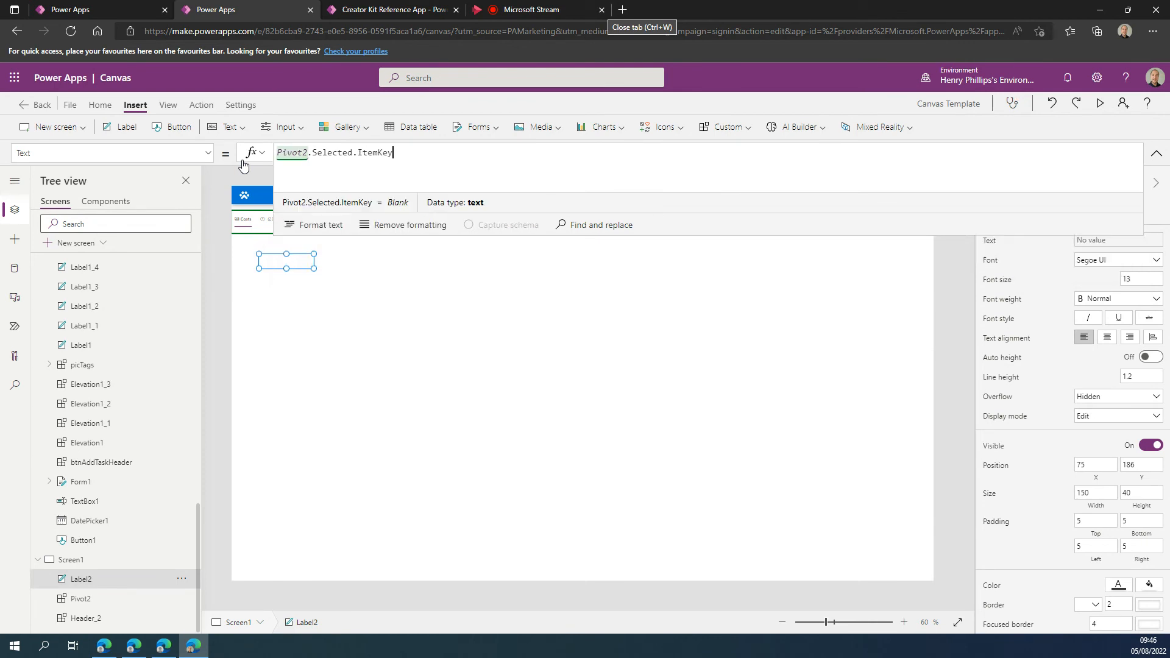
key("BackSpace")
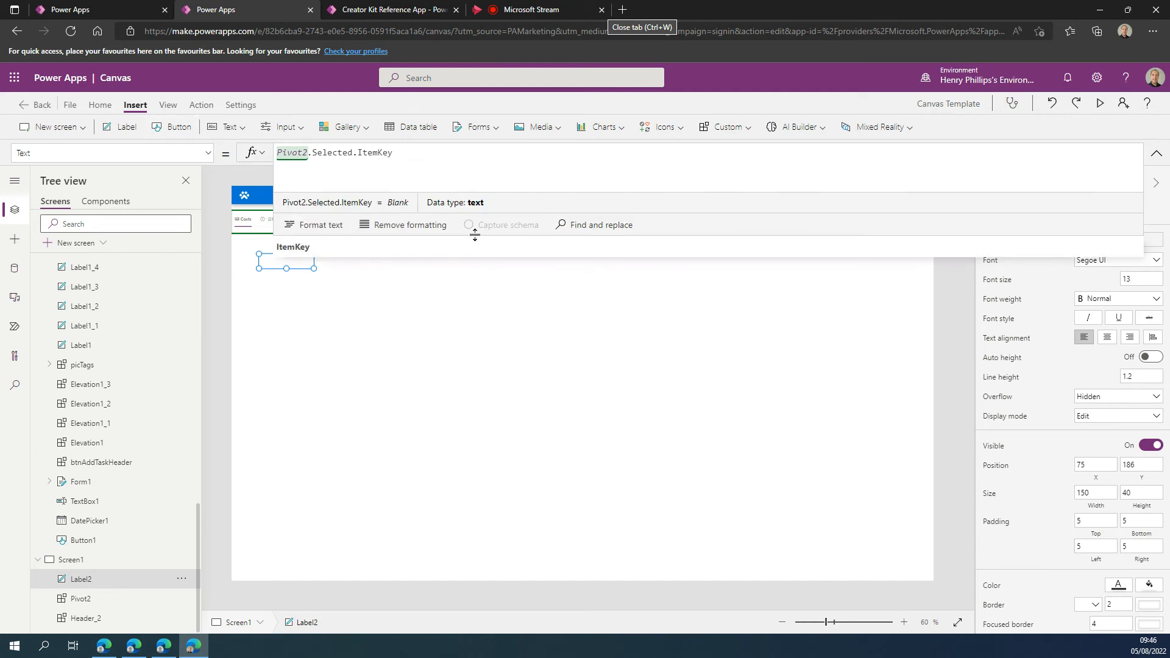
left_click_drag(474, 235, 478, 188)
left_click(599, 385)
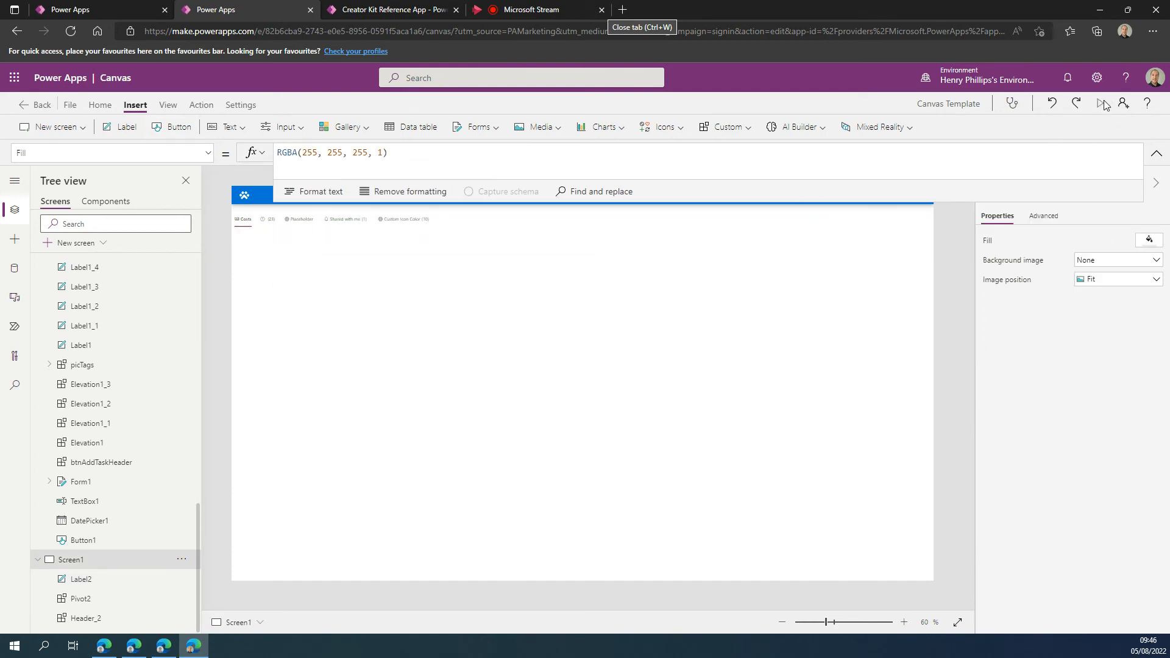
Step: Preview the app, switch repeatedly between the pivot items to test the label, and return to the editor with the formula bar collapsed
key("F5")
left_click(34, 185)
left_click(57, 184)
left_click(117, 183)
left_click(190, 182)
left_click(249, 185)
left_click(34, 185)
left_click(58, 184)
left_click(104, 182)
left_click(182, 187)
left_click(279, 179)
left_click(170, 191)
left_click(34, 188)
left_click(72, 190)
left_click(113, 182)
left_click(176, 186)
left_click(281, 186)
left_click(61, 184)
left_click(112, 186)
left_click(250, 185)
left_click(61, 183)
left_click(116, 186)
left_click(1145, 108)
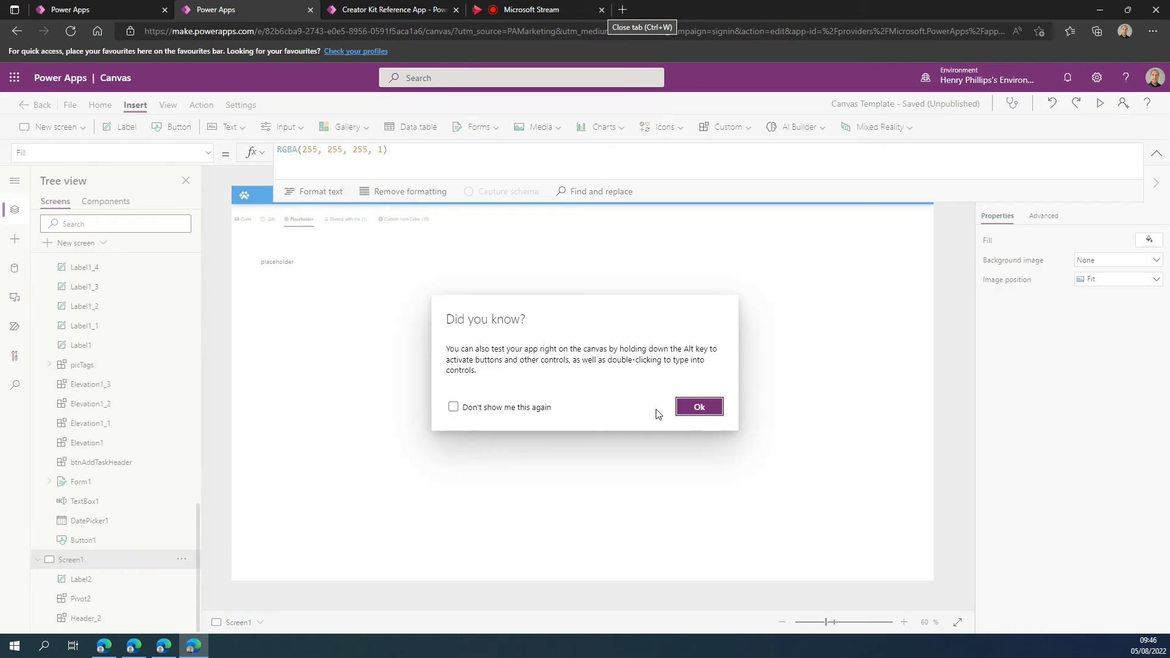
left_click(699, 407)
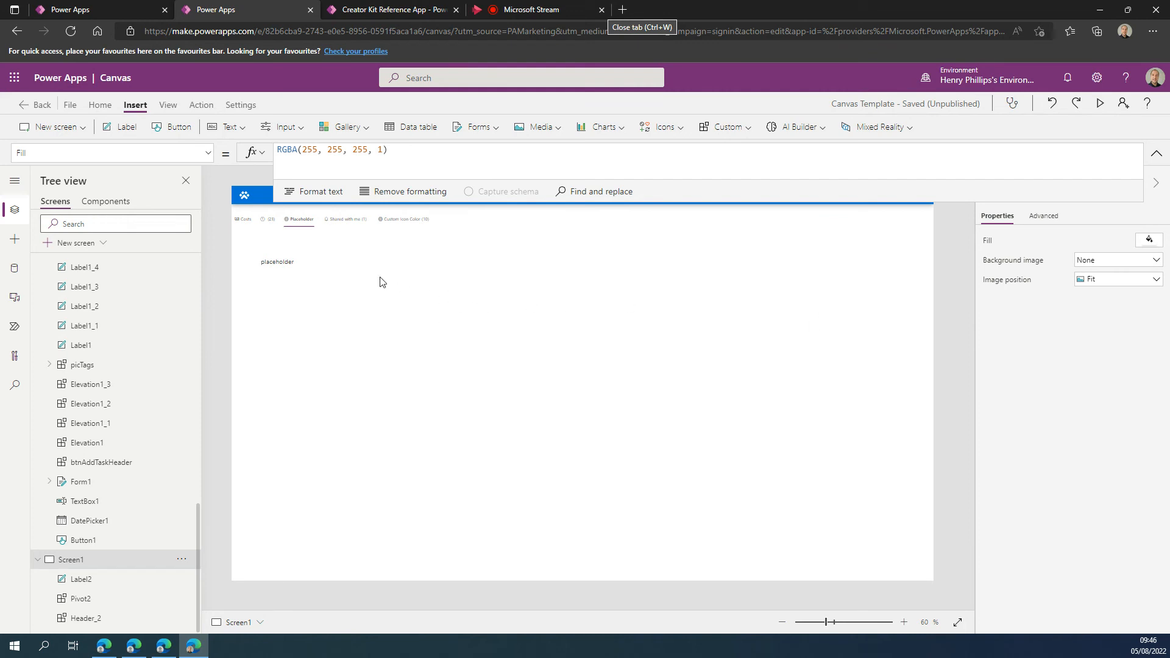
left_click(1155, 153)
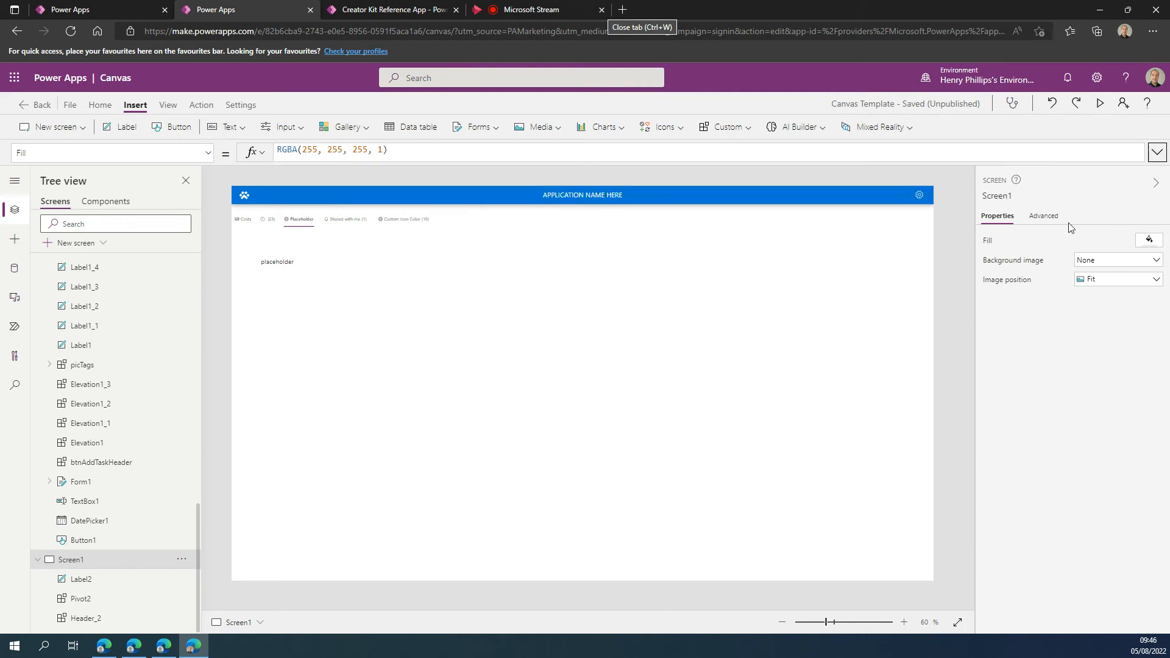
left_click(285, 266)
left_click(937, 323)
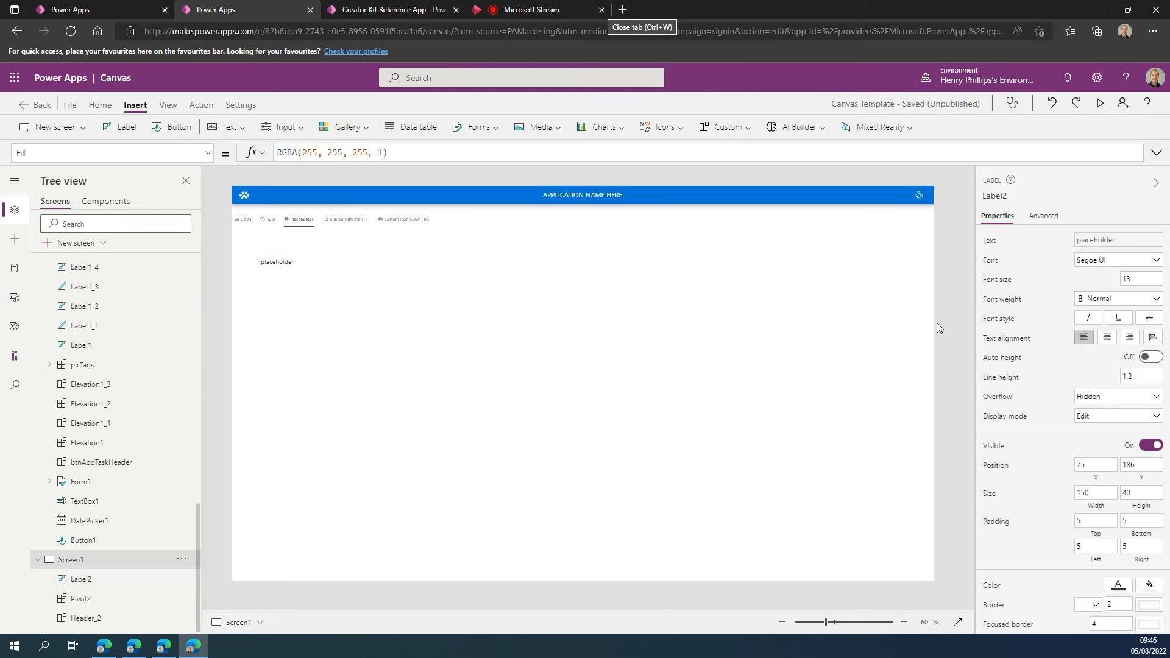
left_click(469, 131)
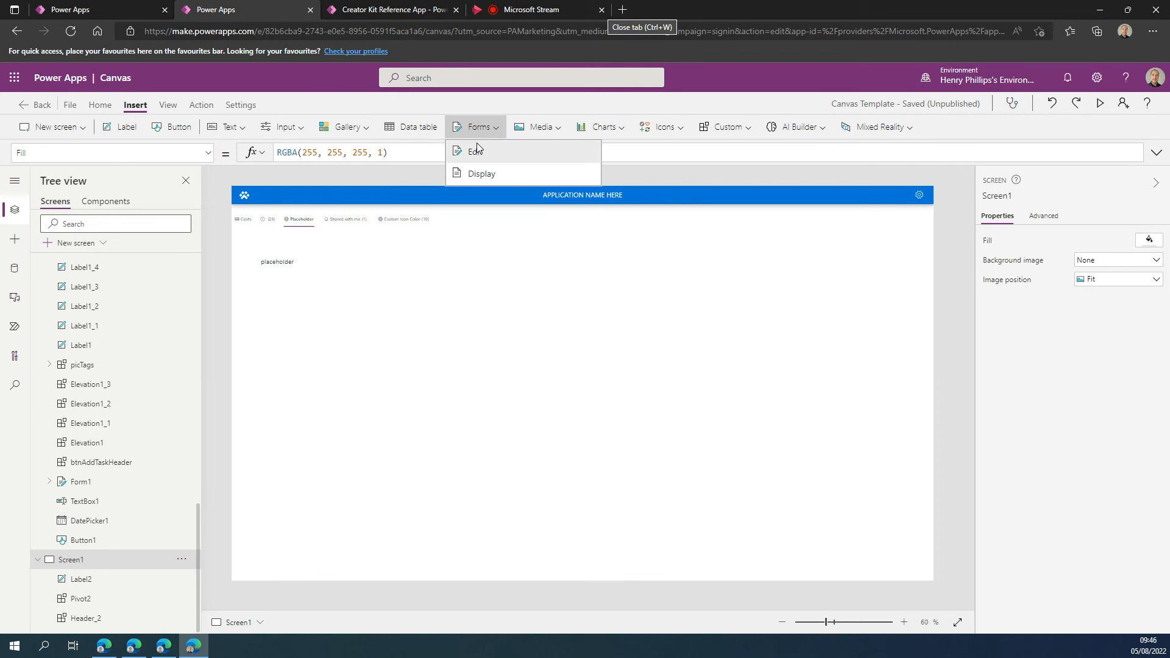
left_click(731, 172)
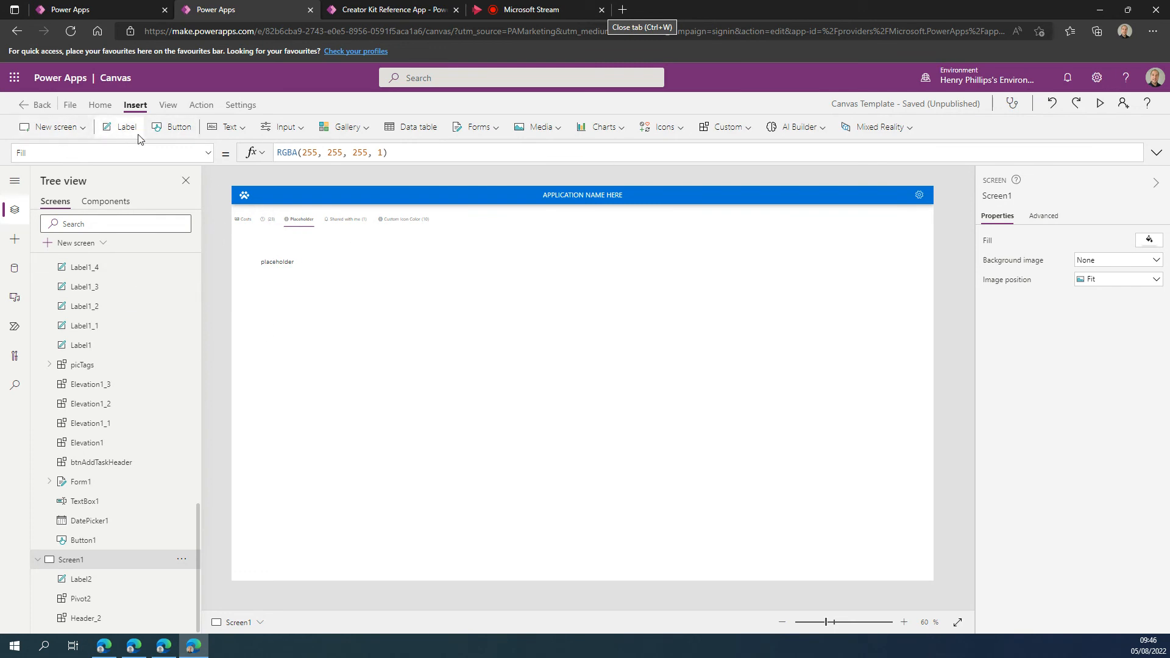
Step: Collapse Controls Screen and Template Screen in the control tree
scroll(110, 474, "up", 5)
scroll(110, 474, "up", 5)
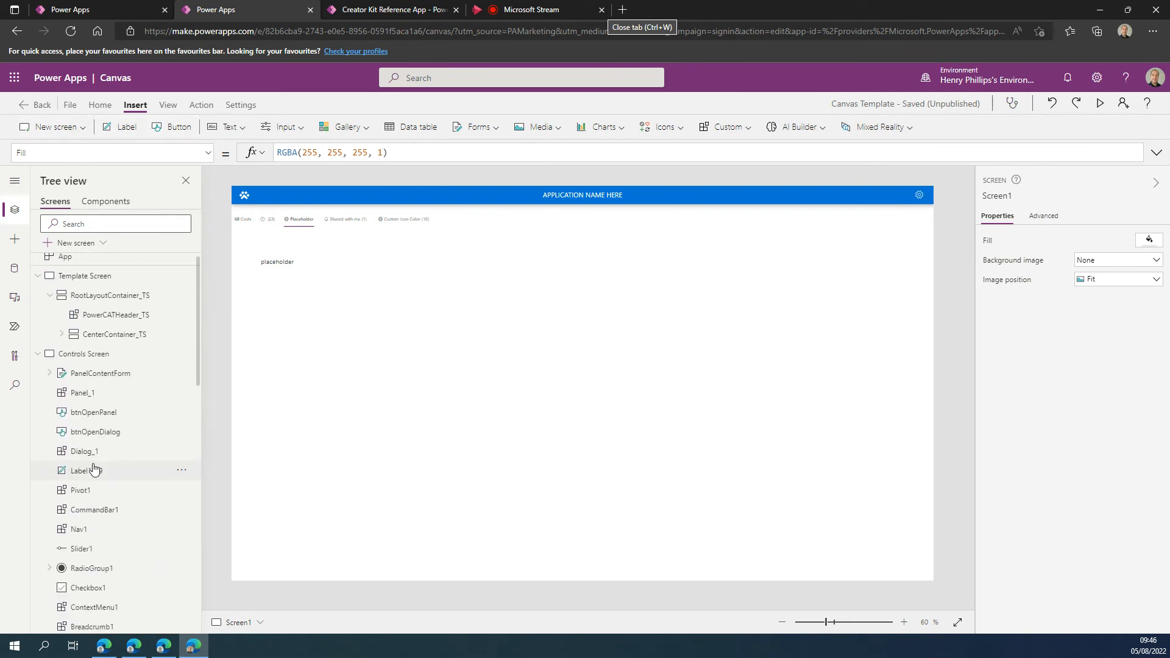
left_click(37, 360)
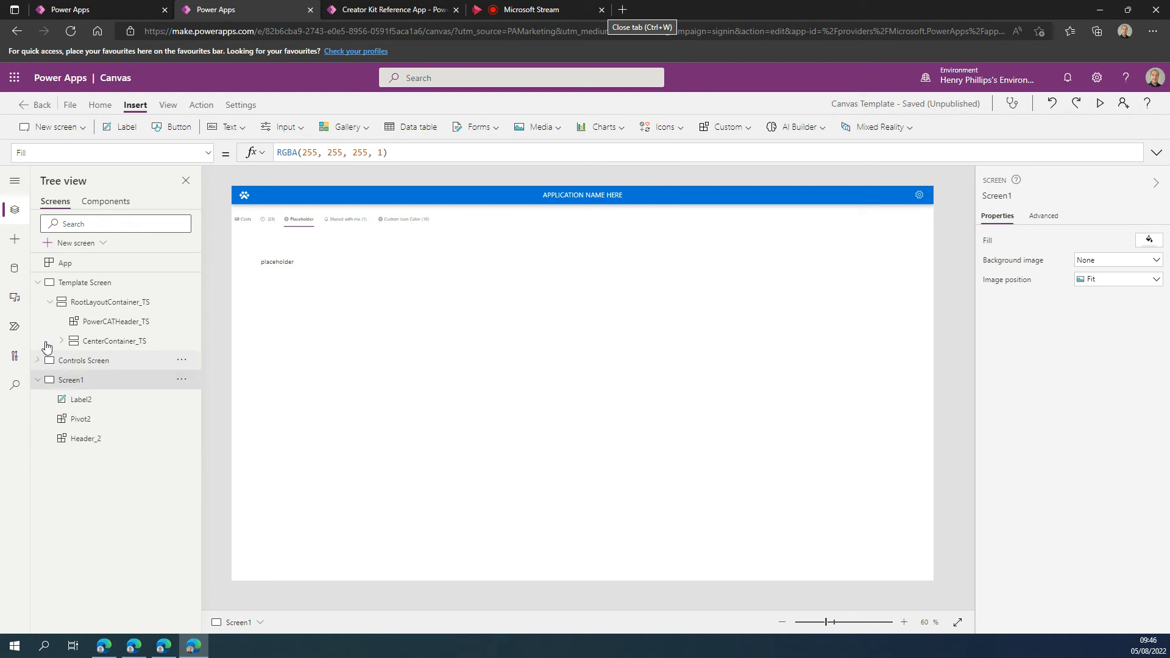
left_click(37, 282)
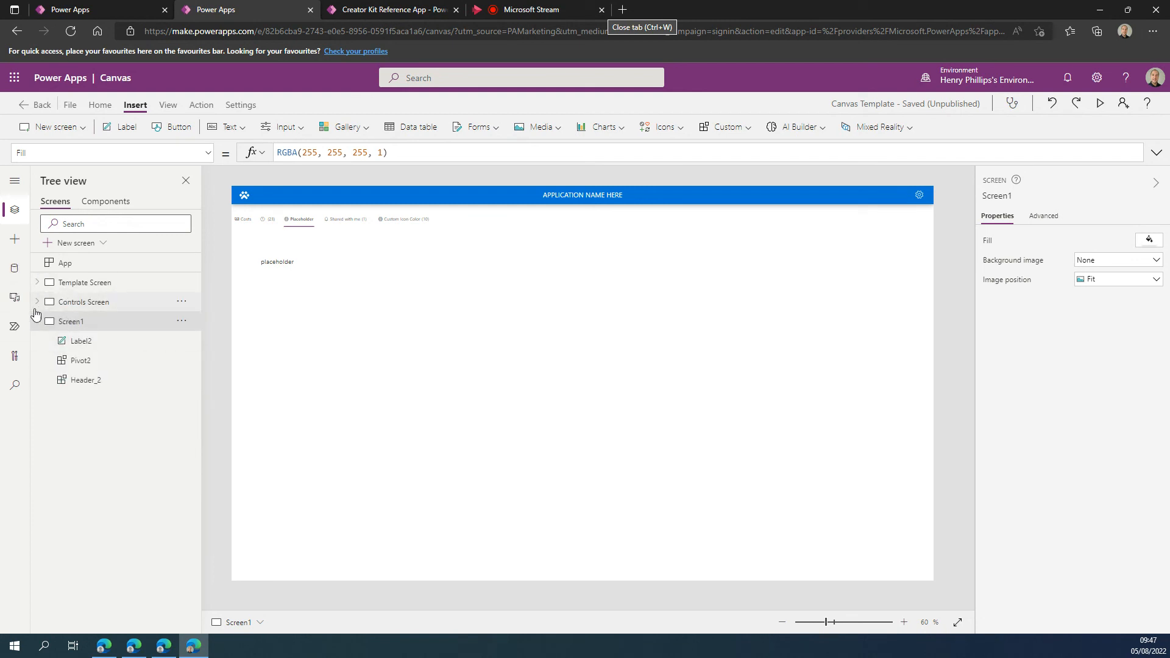
Step: Insert a Fluent Details List on Screen1 and size it to fill the full-width area below the label
left_click(15, 239)
scroll(115, 366, "down", 3)
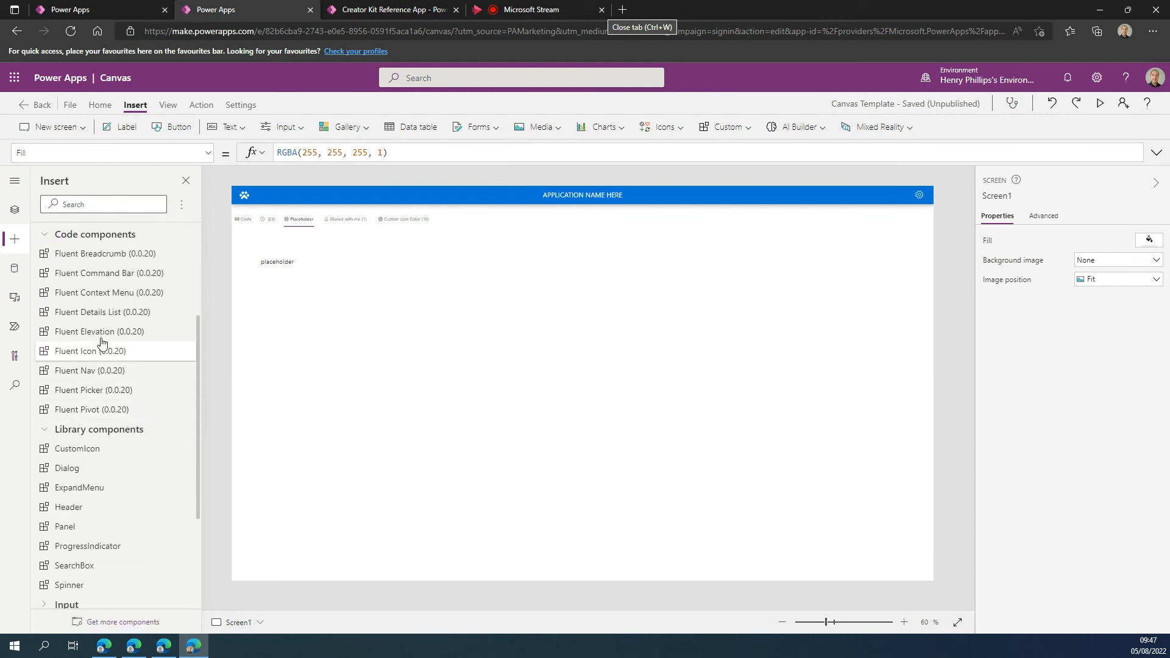
scroll(97, 323, "up", 2)
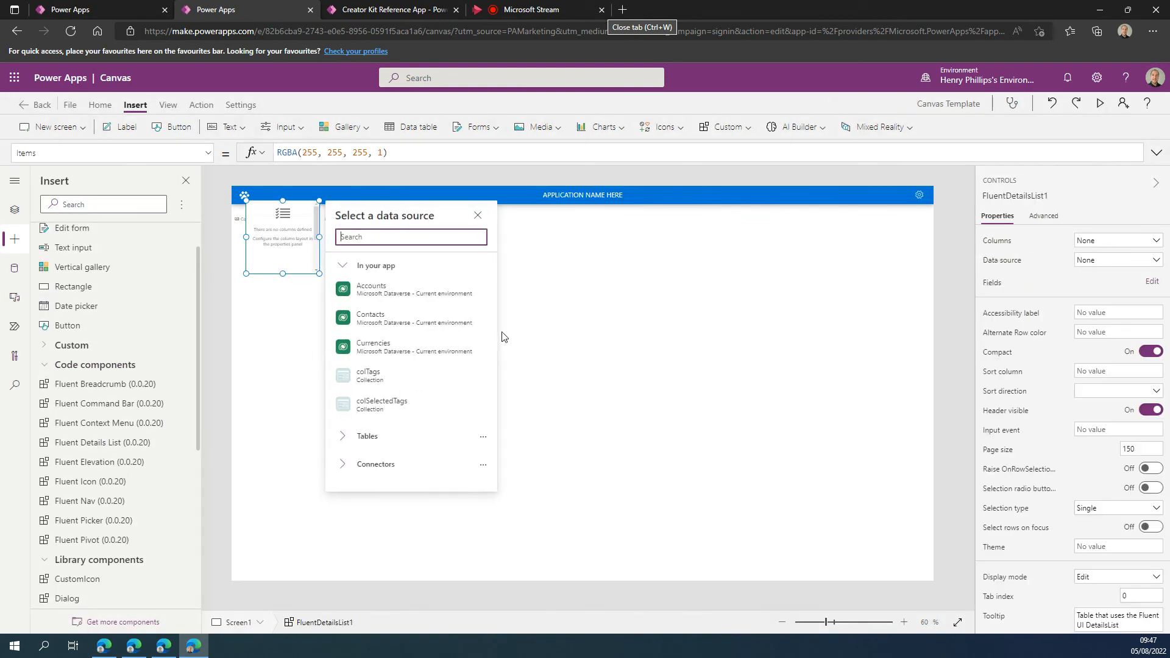
left_click(282, 218)
left_click_drag(282, 218, 251, 309)
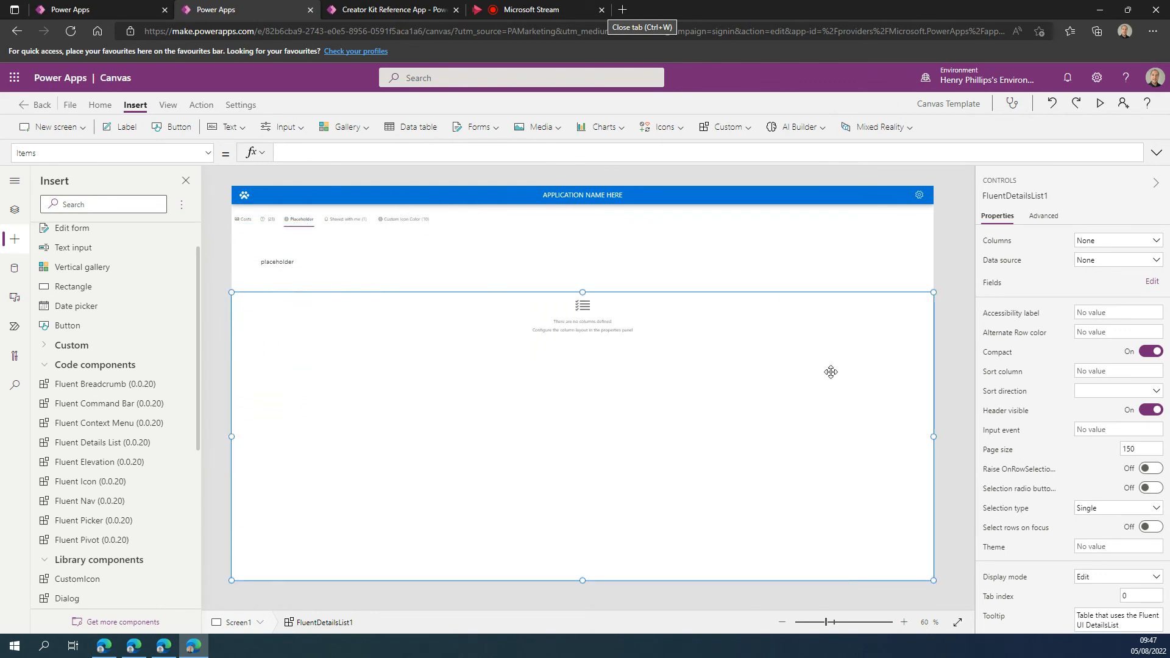
left_click(950, 342)
left_click(491, 382)
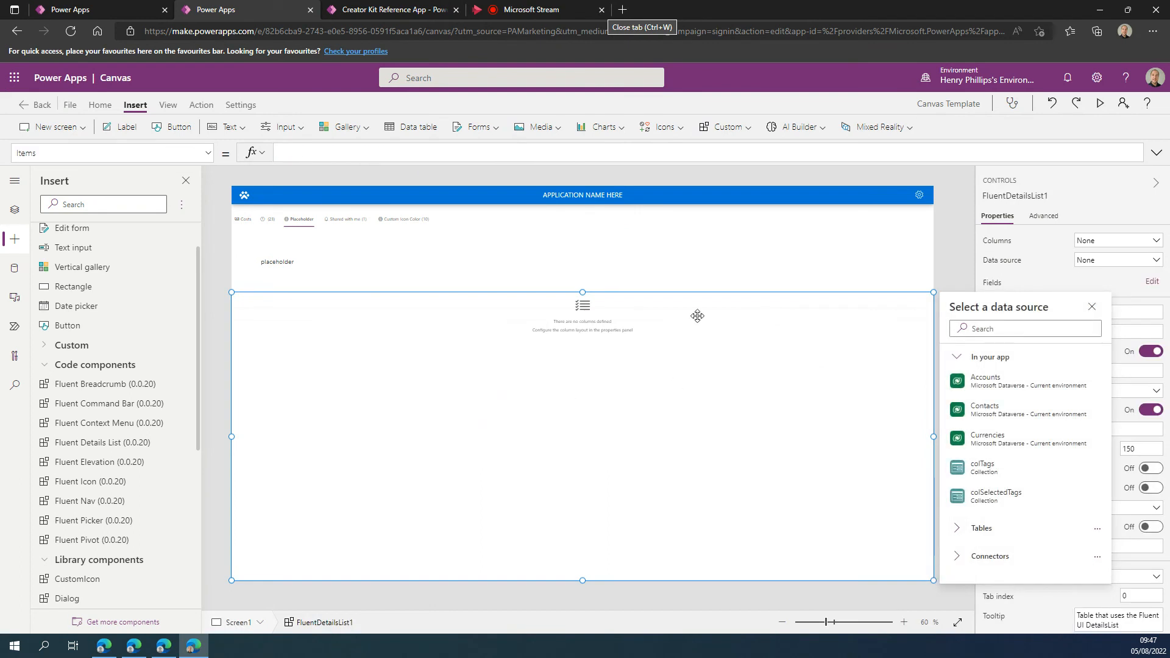
Step: Set the Fluent Details List's data source to Accounts and review its list of fields
left_click(1002, 384)
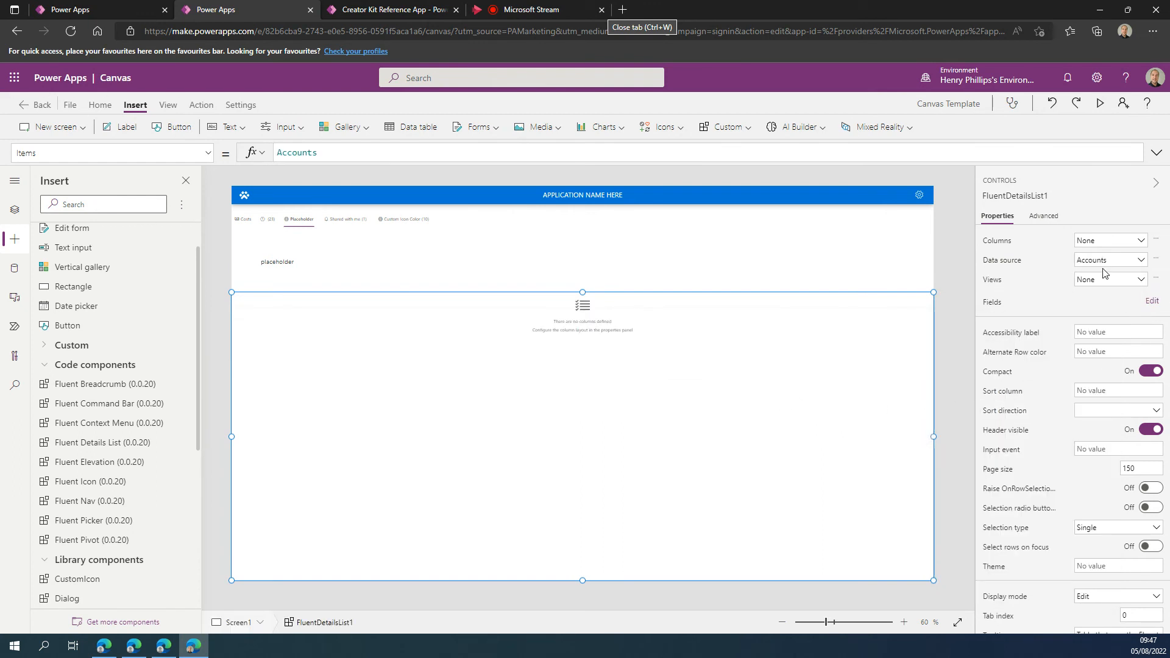
left_click(1151, 301)
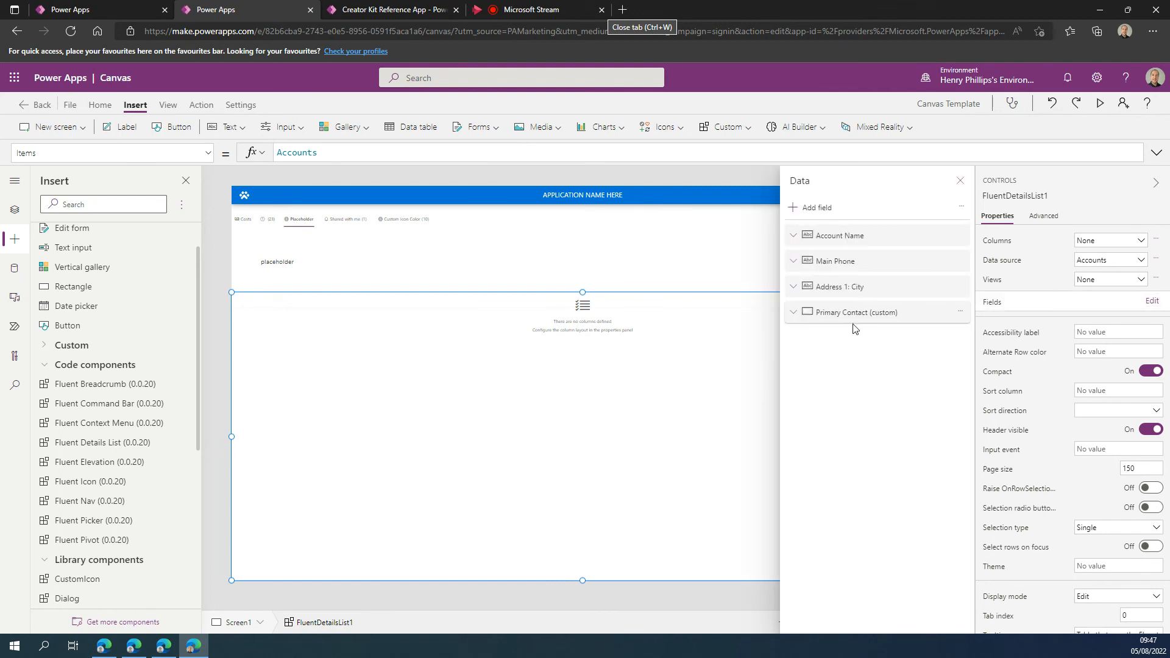
left_click(960, 181)
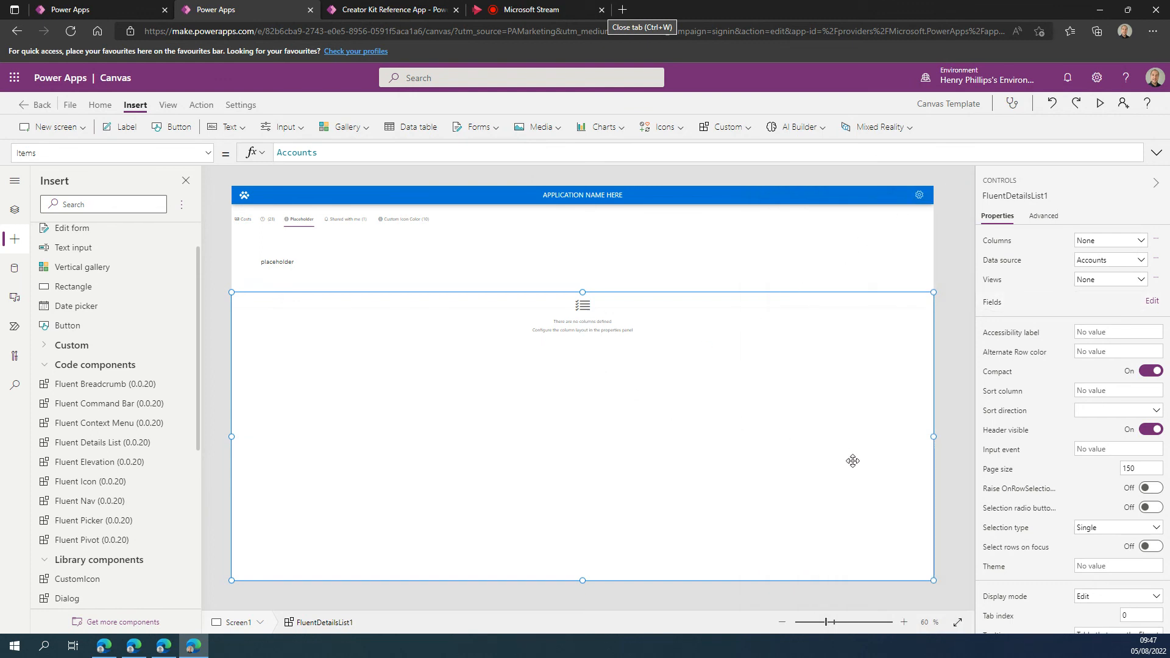
Step: Locate the details list's columns_Items property, and switch to the Creator Kit Reference App's Basic page for DetailsList
left_click(1045, 218)
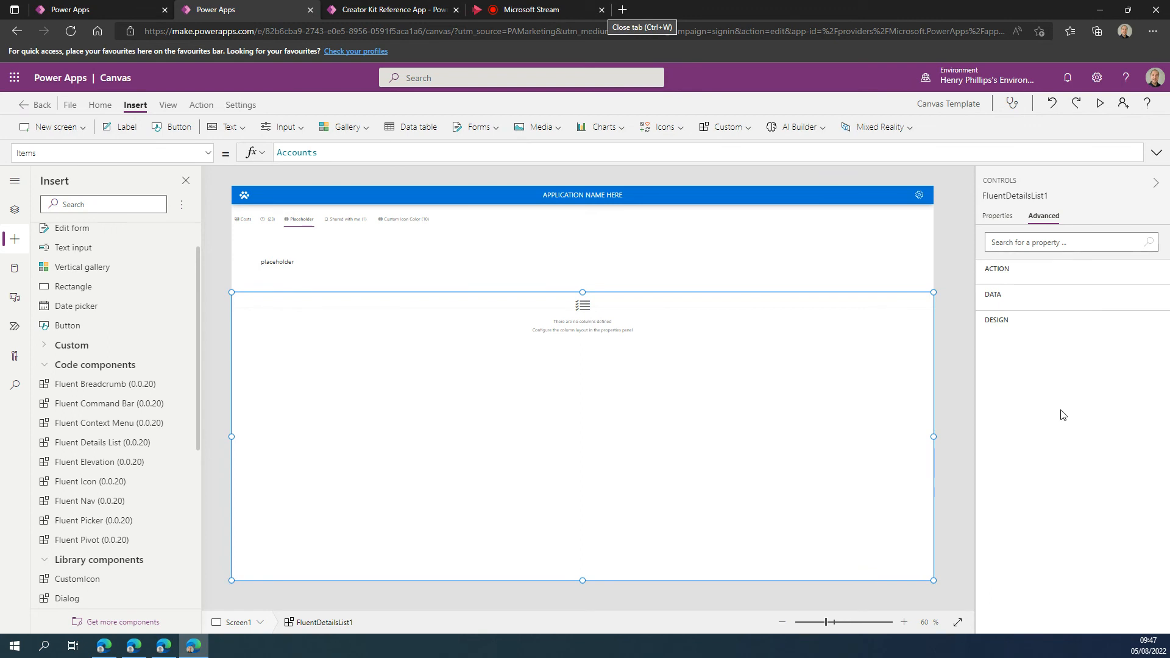
scroll(1052, 400, "down", 10)
scroll(1052, 401, "down", 5)
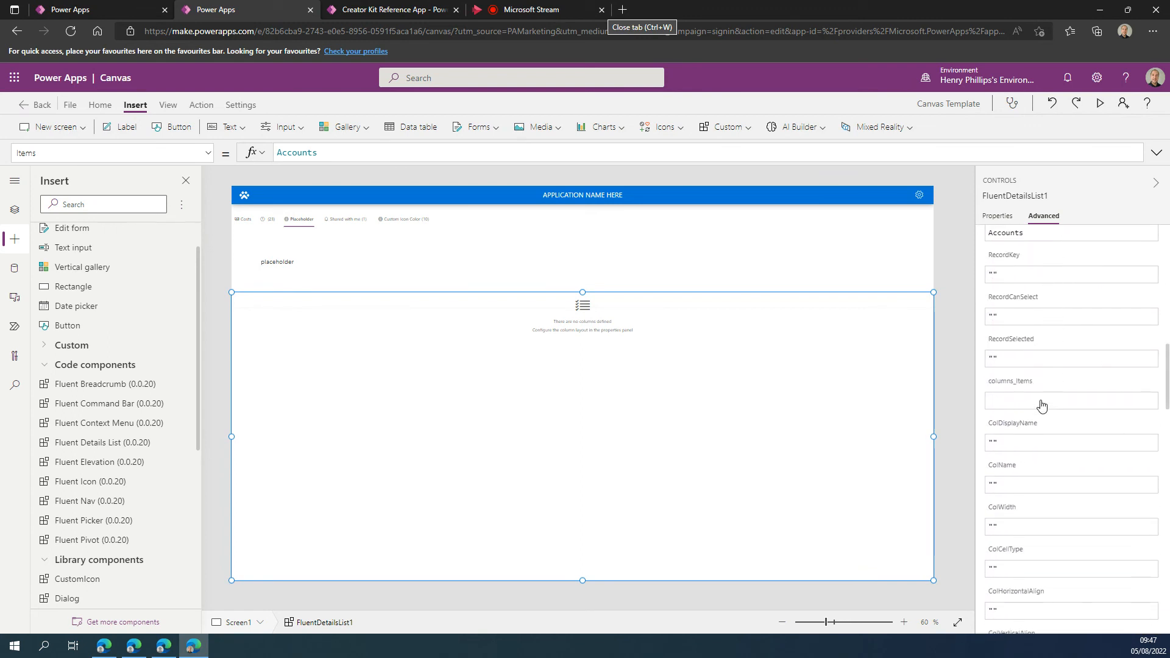
left_click(396, 10)
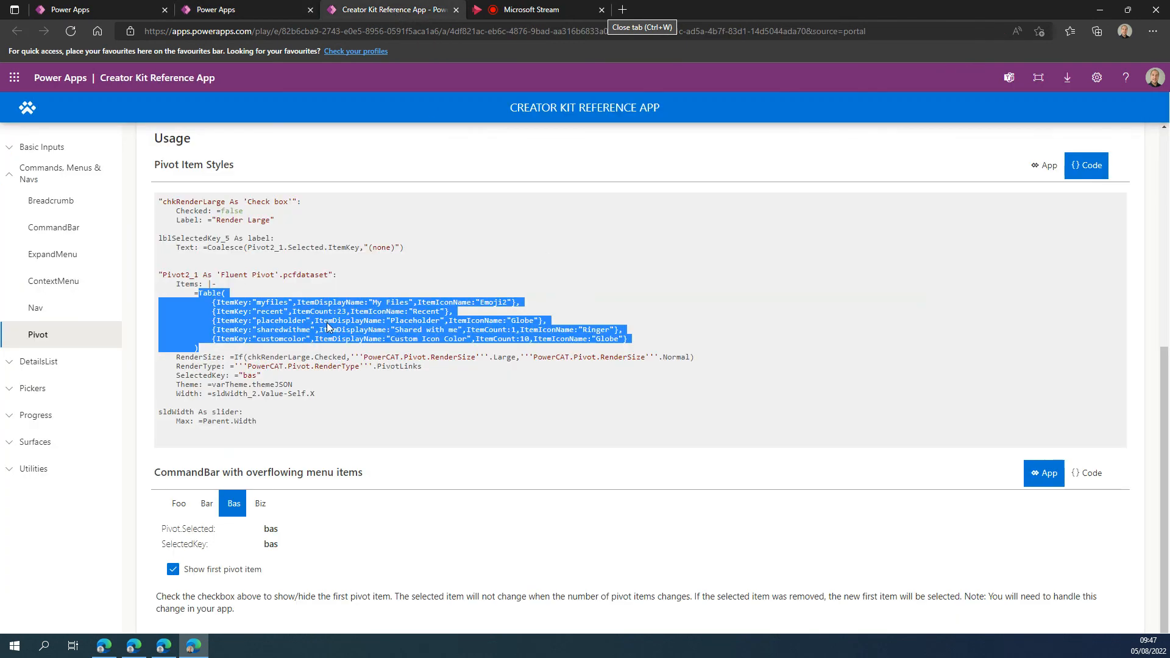
left_click(24, 362)
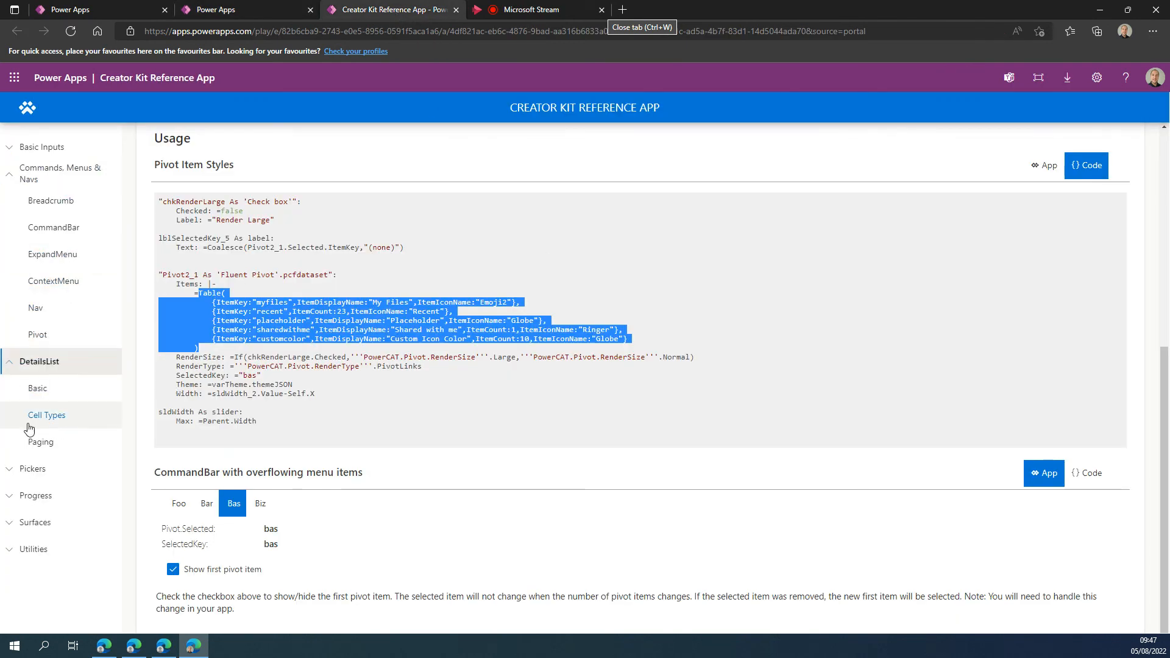
left_click(58, 393)
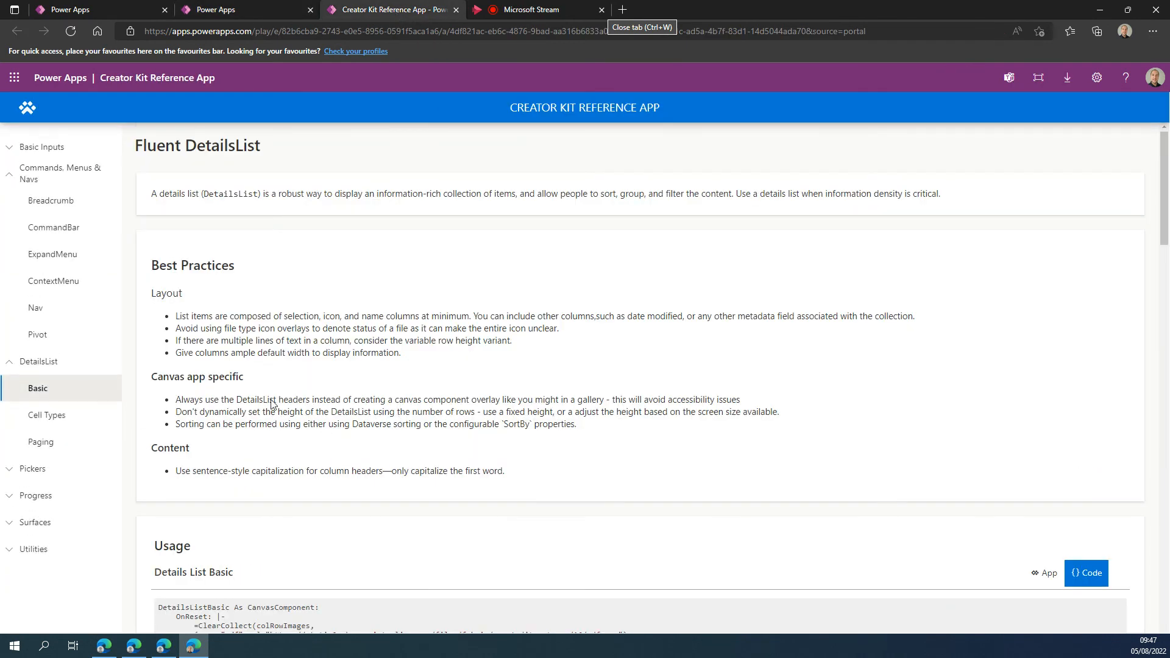
Step: Copy the start of the Table formula, through the Icon column record, from the columns_Items sample code
scroll(343, 462, "down", 7)
scroll(347, 439, "down", 3)
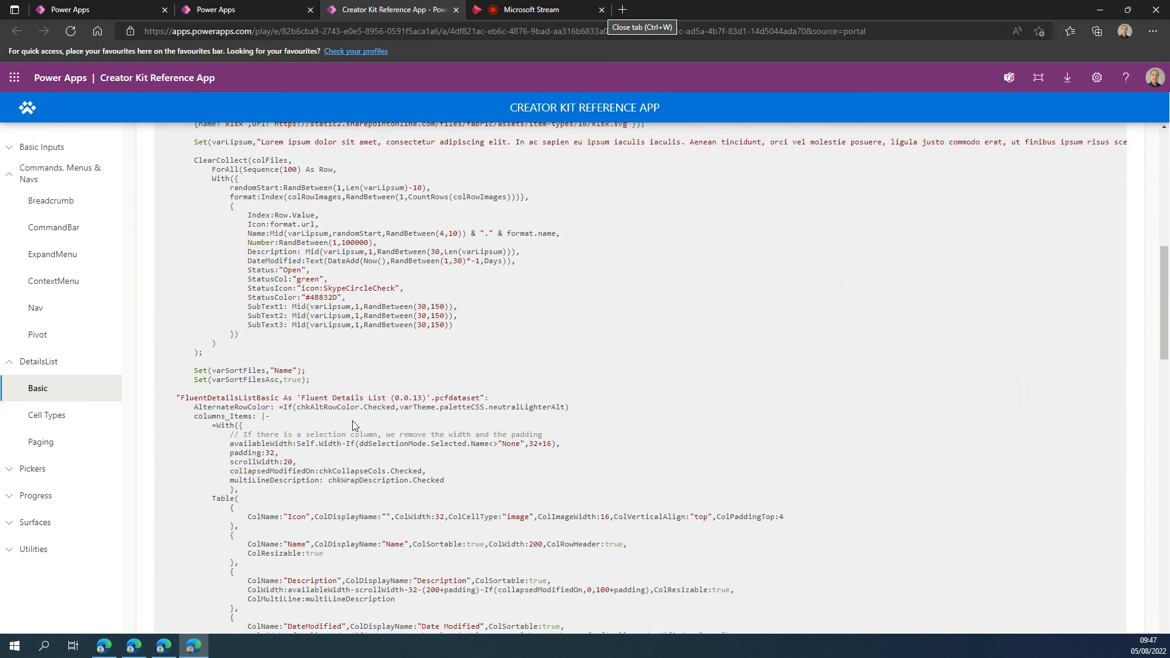
scroll(351, 396, "up", 2)
scroll(230, 329, "down", 5)
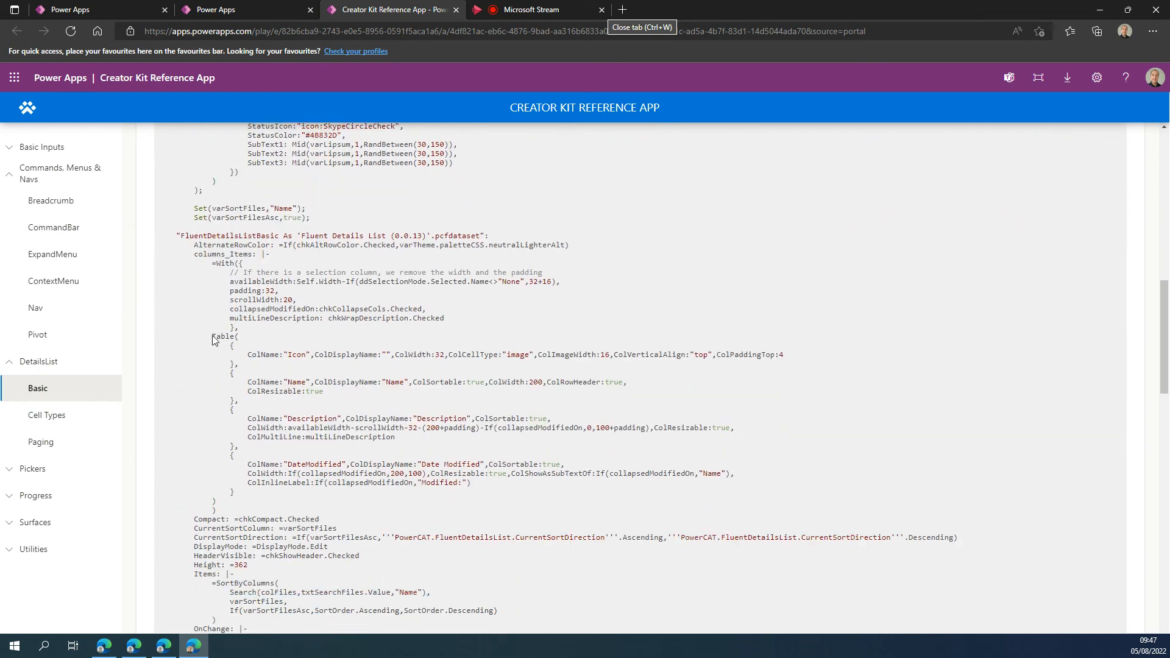
left_click_drag(212, 336, 244, 367)
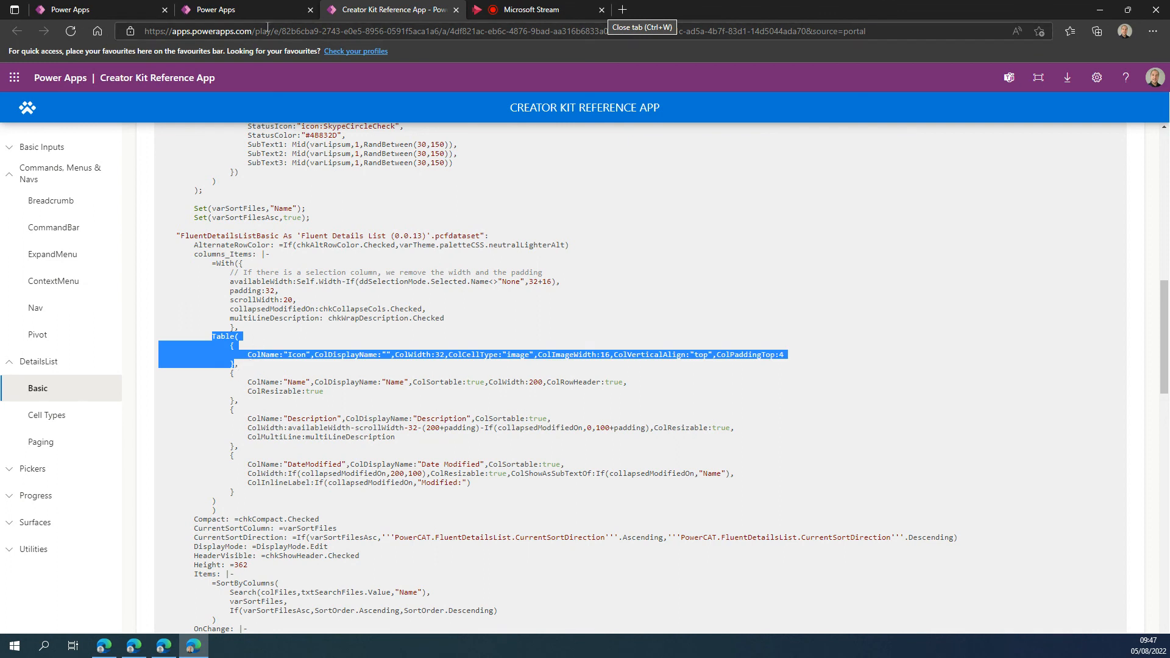
Step: Back in the canvas app editor, paste the Icon column Table formula into the details list's columns_Items and add the closing parenthesis
left_click(259, 12)
left_click(1016, 403)
type("Table( { ColName:\"Icon\", ColDisplayName:\"\",ColWidth:32, ColCellType:\"image\",ColImageWidth:16, ColVerticalAlign:\"top\",ColPaddingTop:4 }")
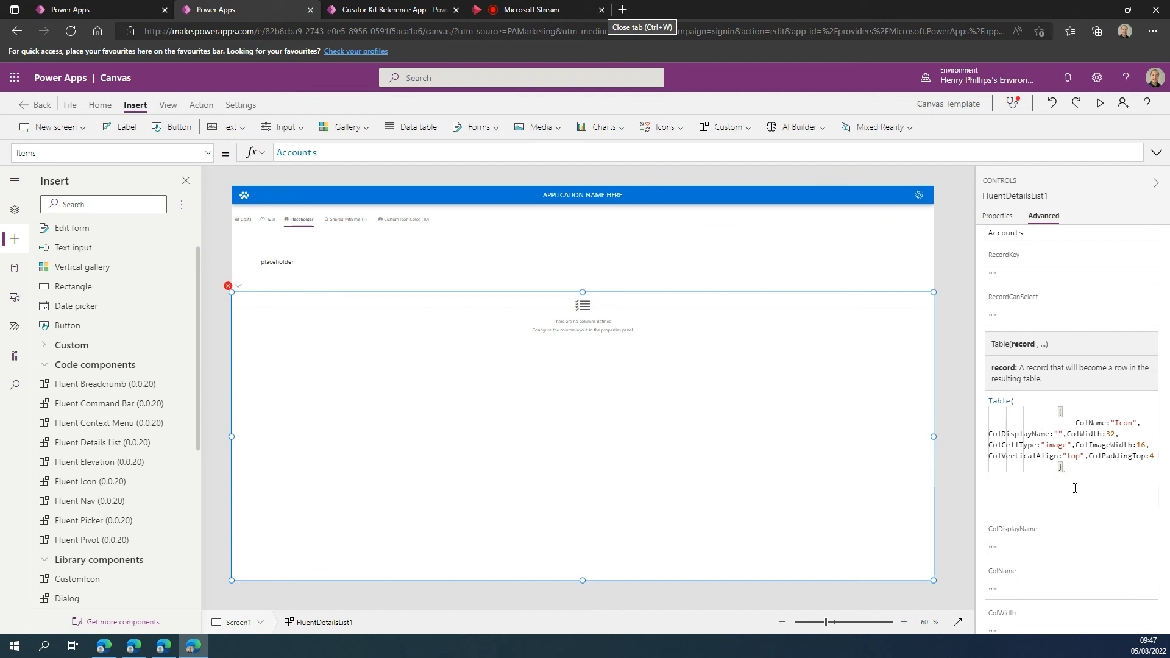
type(")")
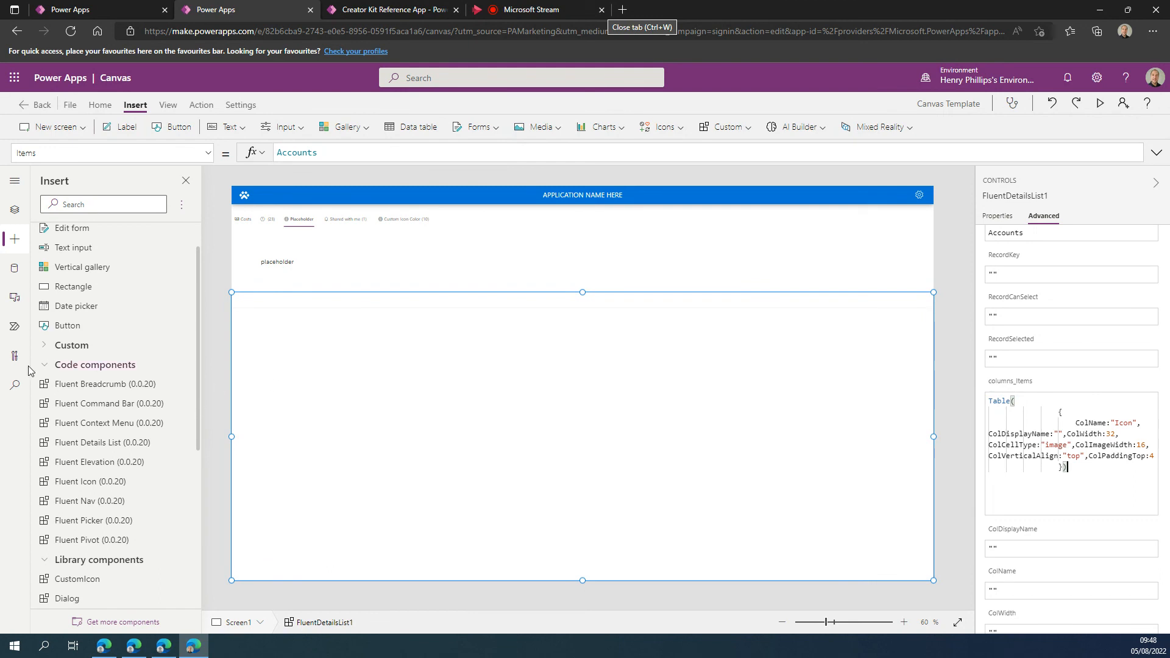
Step: Expand FluentDetailsList1 in the control tree and copy the FieldName value of its Primary Contact field
left_click(14, 209)
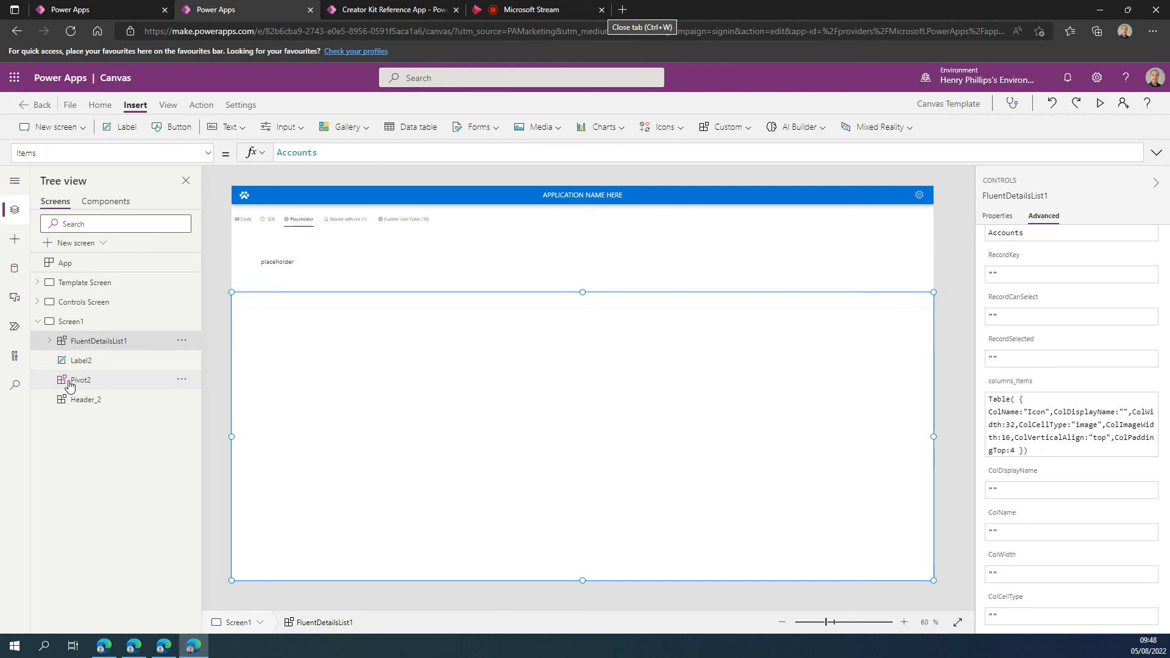
left_click(49, 341)
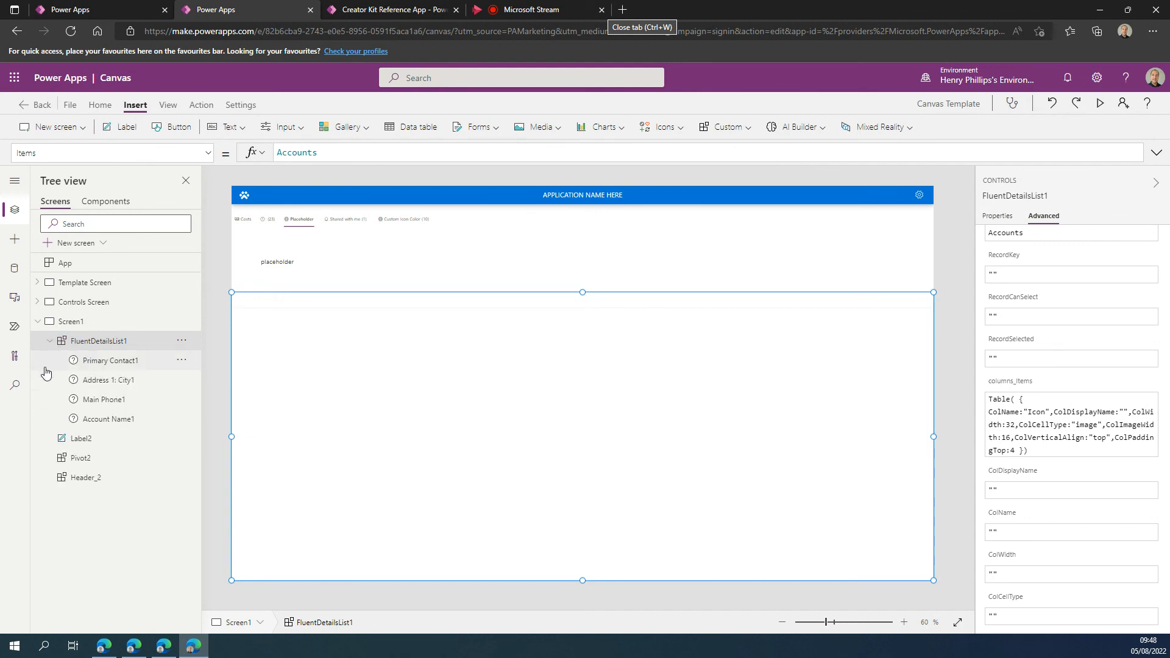
left_click(124, 363)
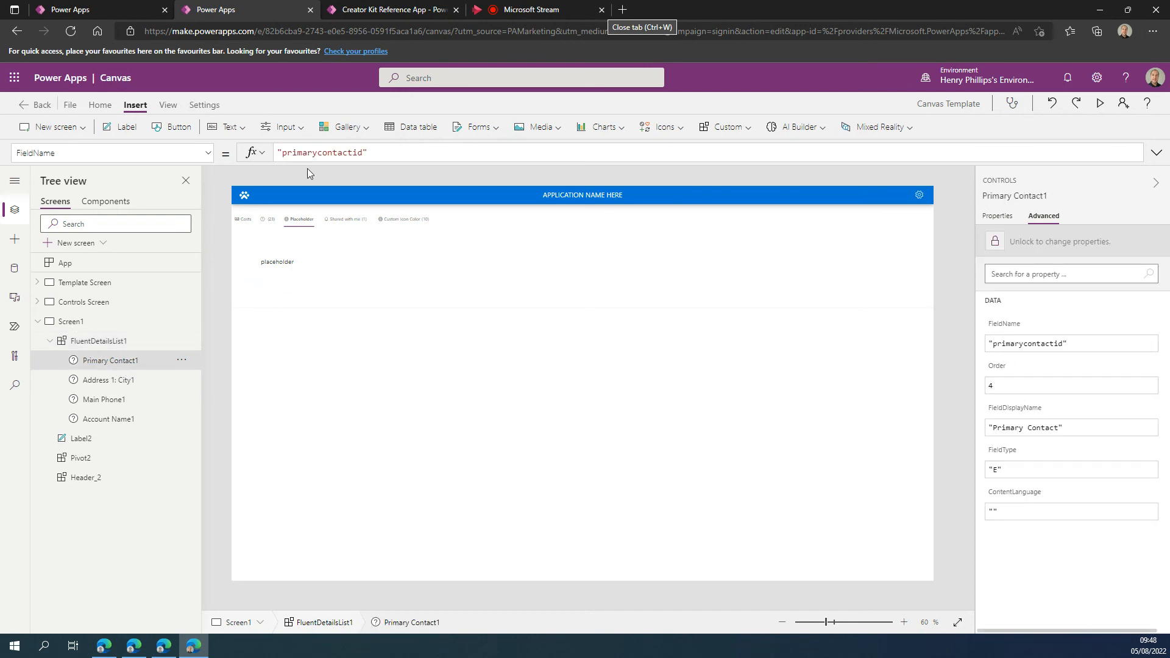
left_click(378, 152)
key("ctrl+a")
key("ctrl+c")
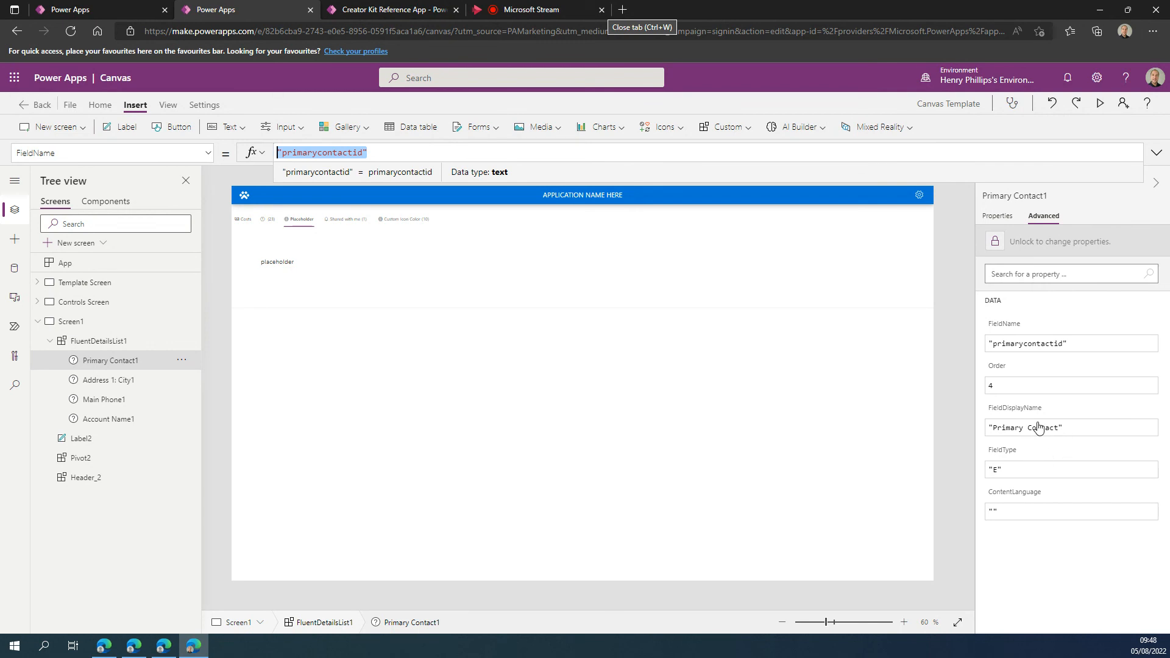
Step: In the details list's columns_Items formula, set ColName to "primarycontactid" and ColDisplayName to "Test"
left_click(293, 365)
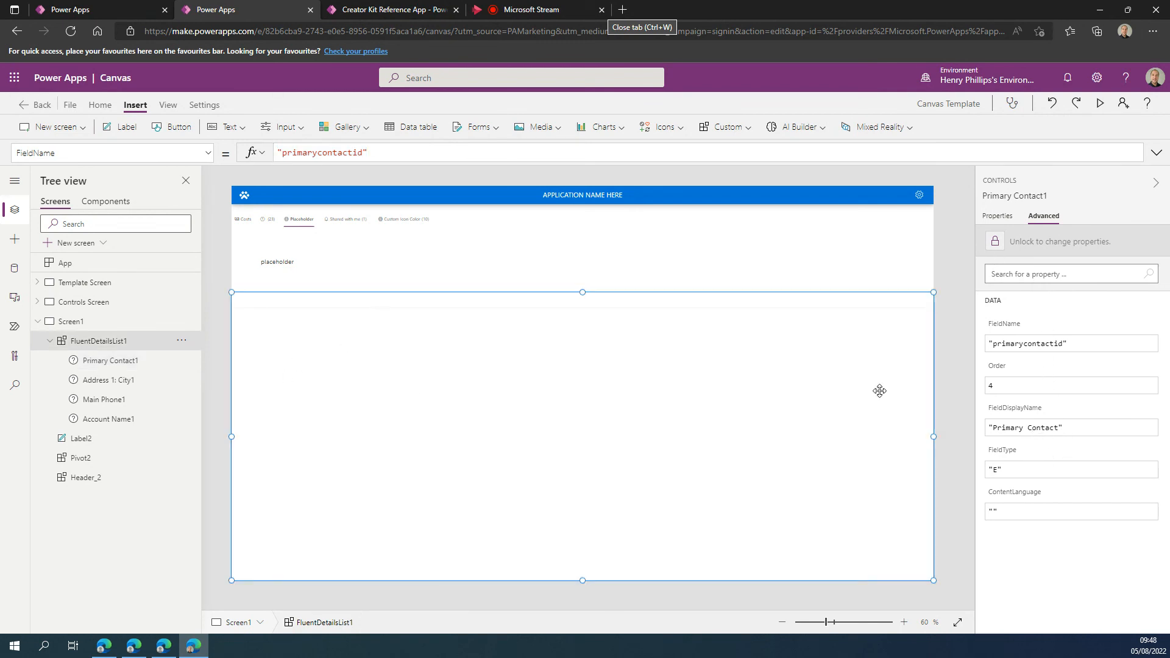
scroll(1006, 500, "down", 3)
scroll(1006, 499, "down", 10)
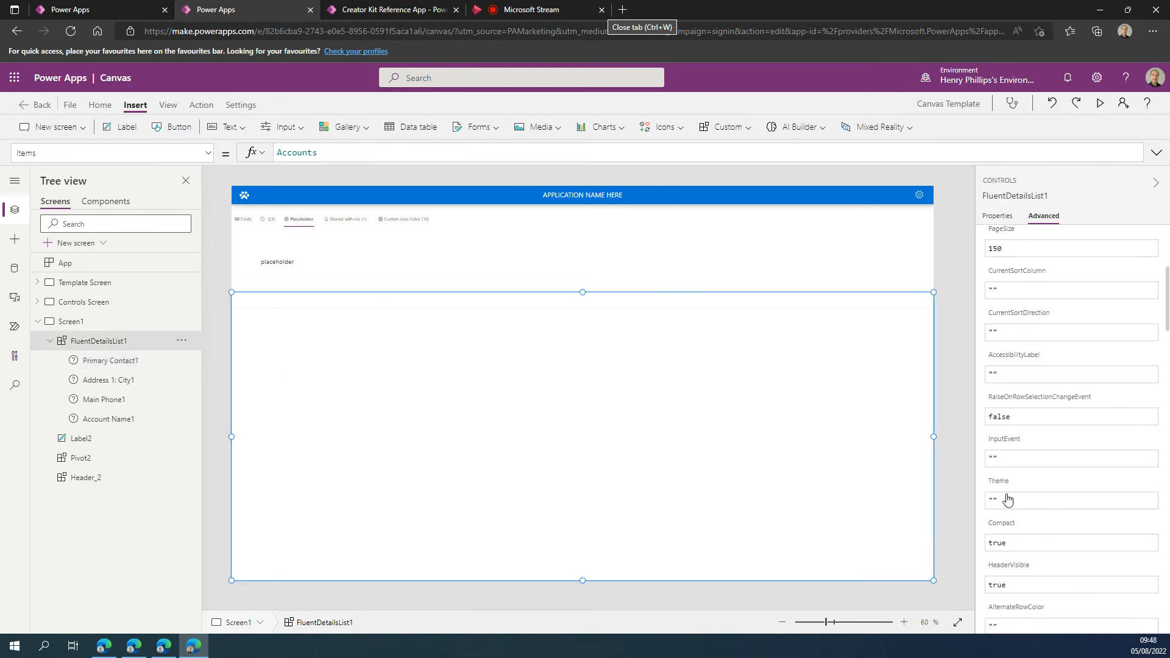
scroll(1006, 500, "down", 3)
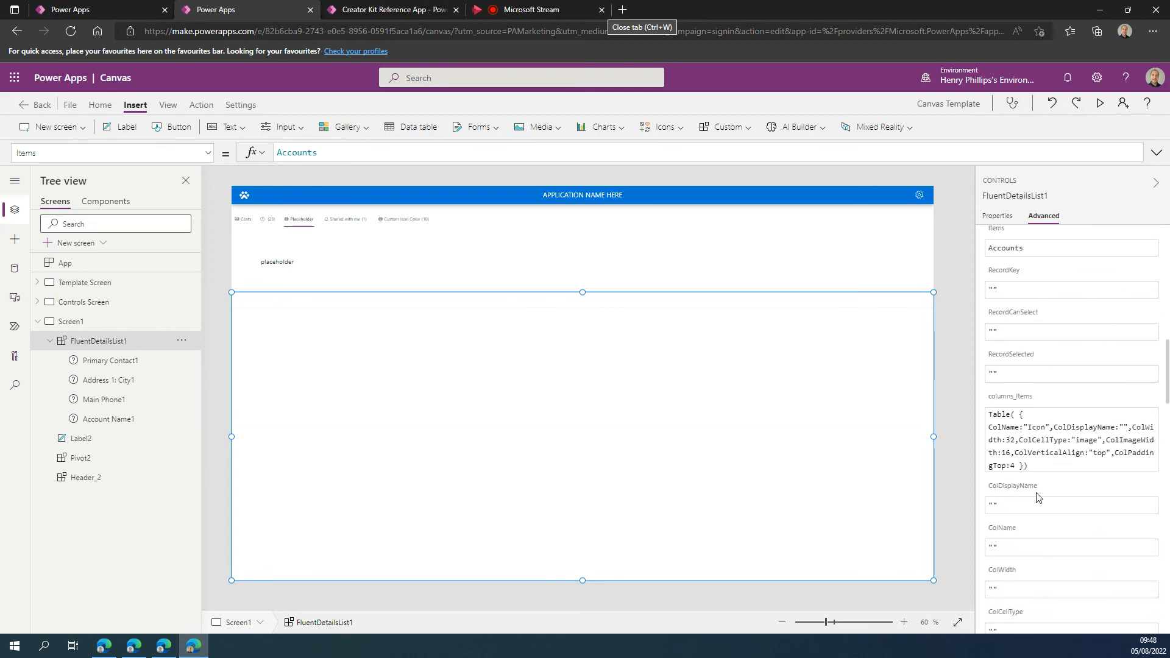
left_click(1073, 447)
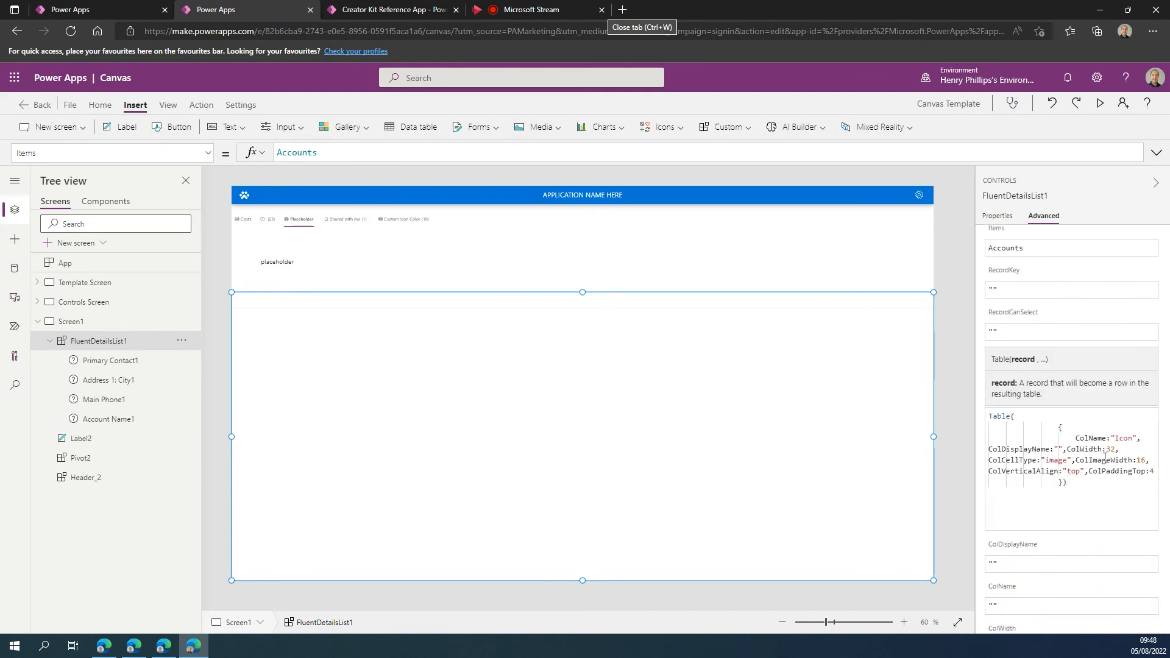
left_click_drag(1137, 438, 1114, 438)
key("ctrl+v")
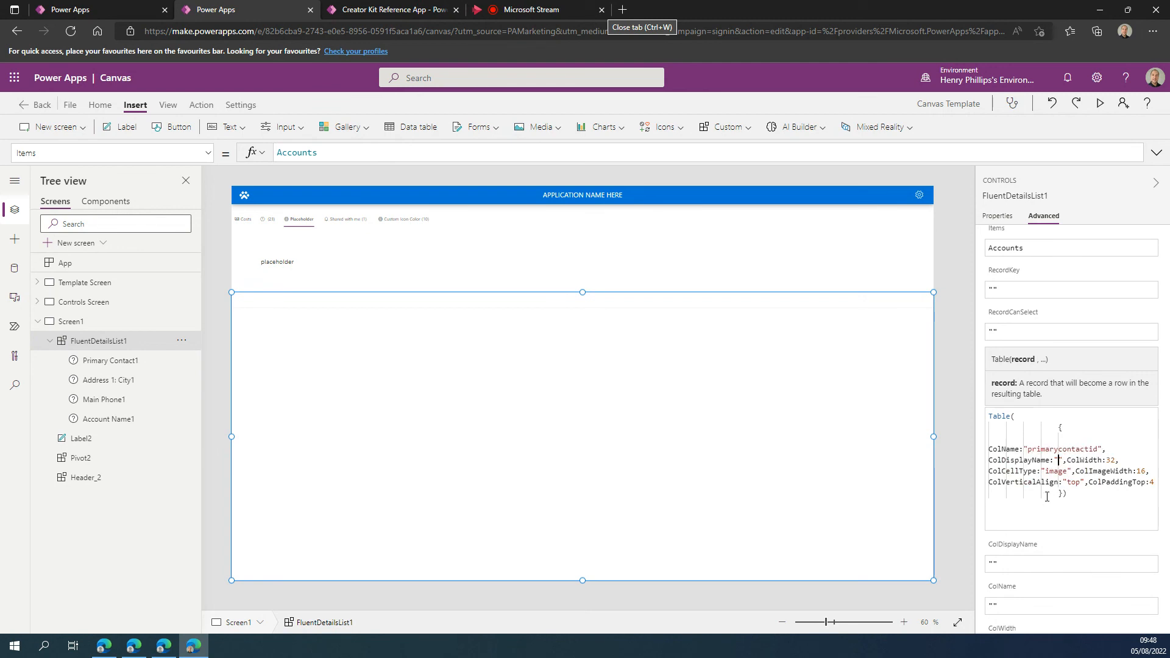
type("Test")
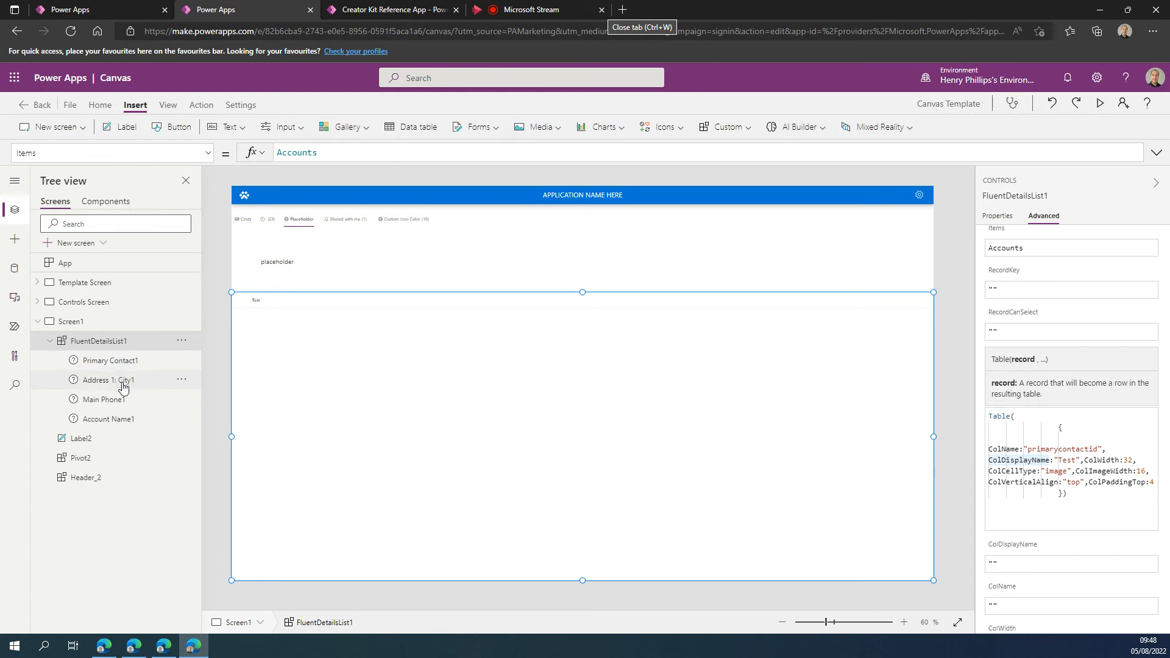
Step: Copy the FieldName value of the list's Account Name field and reselect the Fluent Details List
left_click(117, 427)
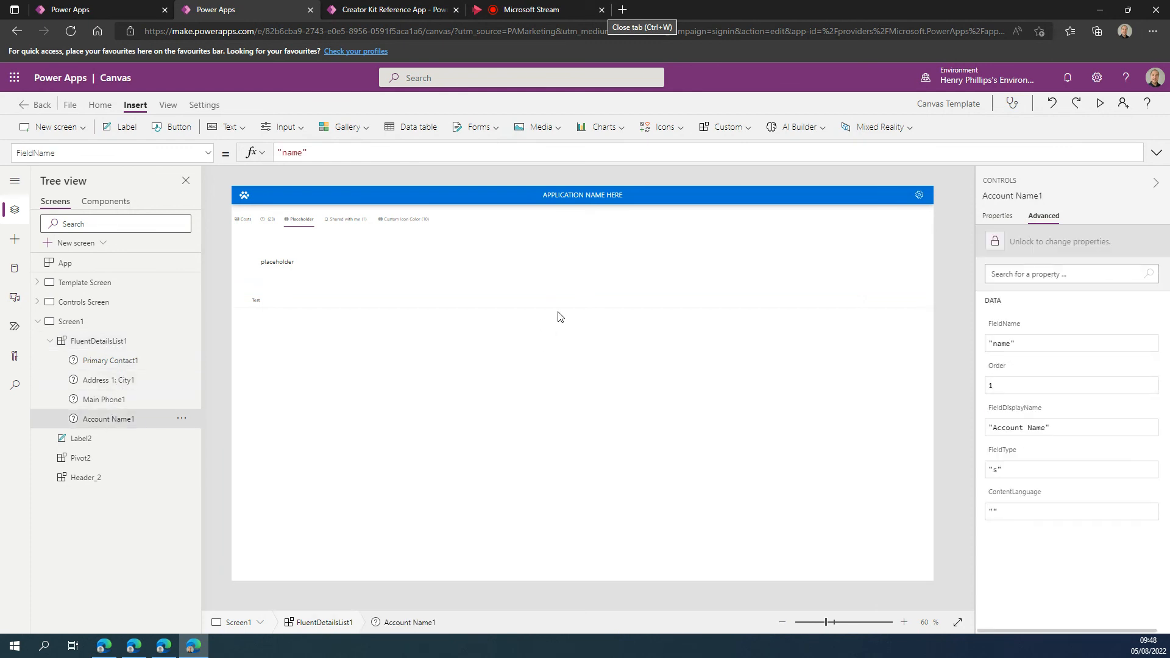
left_click(1071, 428)
left_click(282, 155)
key("ctrl+a")
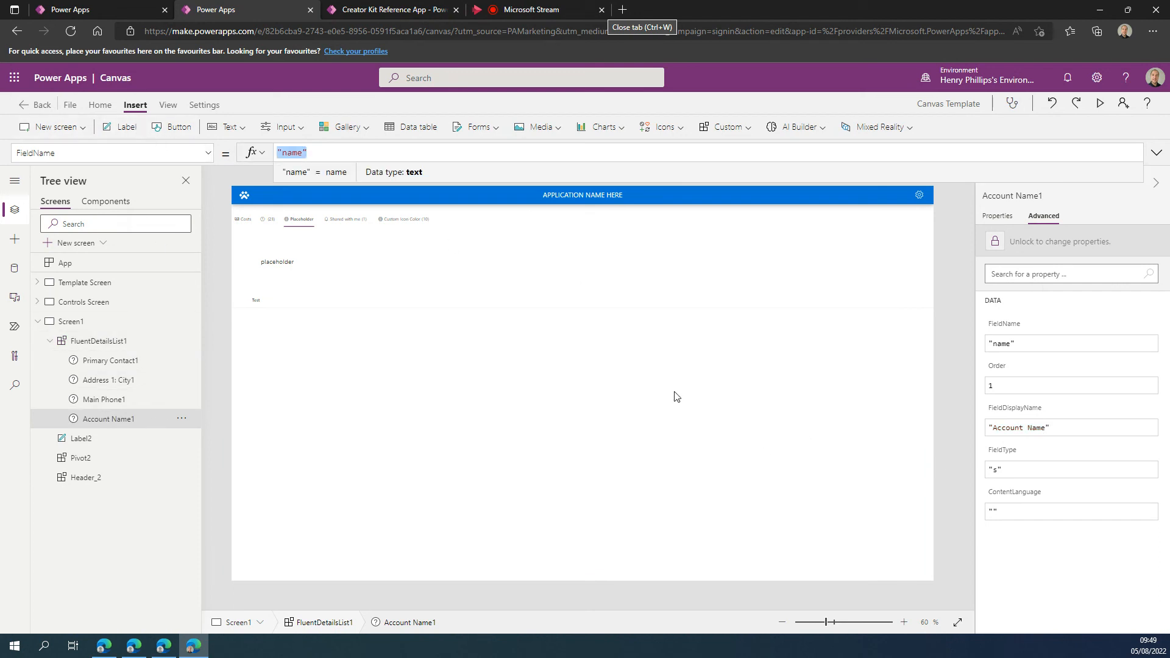
left_click(676, 396)
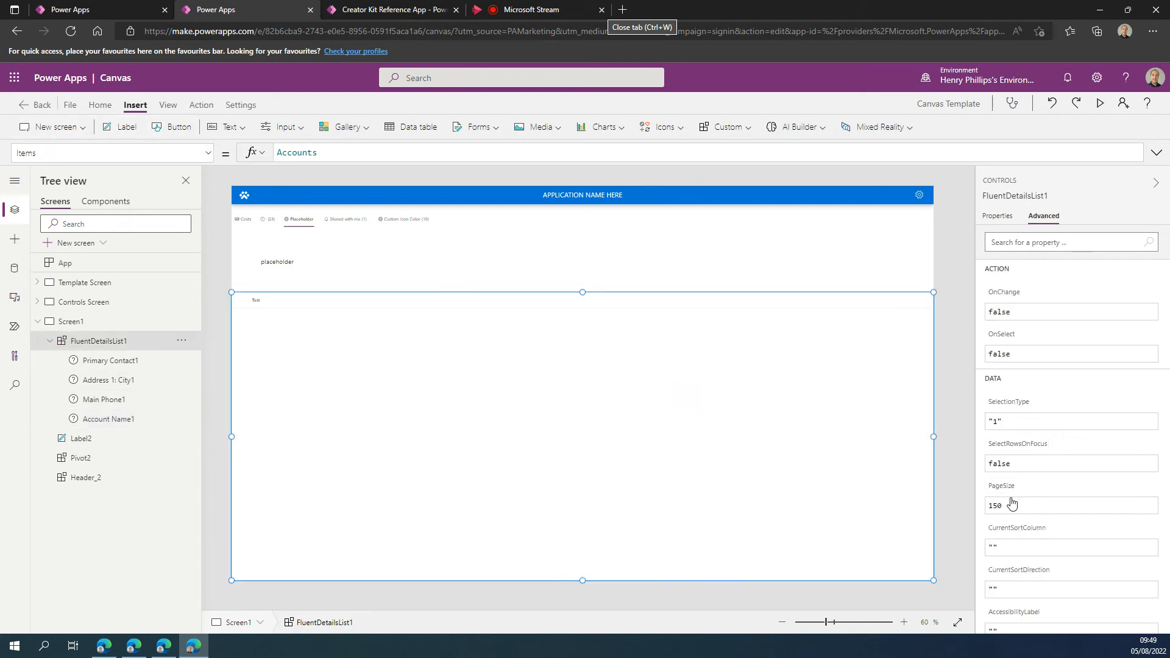